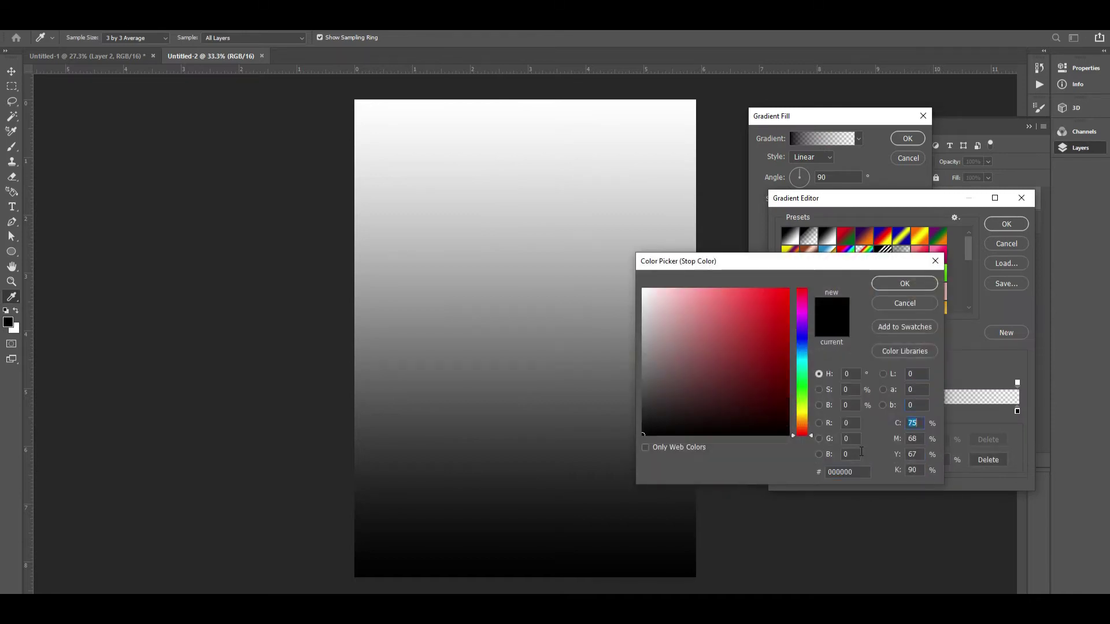
Set the gradient's starting colour stop to C 100, M 0, Y 100, K 0
{"action": "type", "text": "100"}
{"action": "key", "text": "Tab"}
{"action": "type", "text": "0"}
{"action": "key", "text": "Tab"}
{"action": "type", "text": "100"}
{"action": "key", "text": "Tab"}
{"action": "type", "text": "0"}
{"action": "key", "text": "Return"}
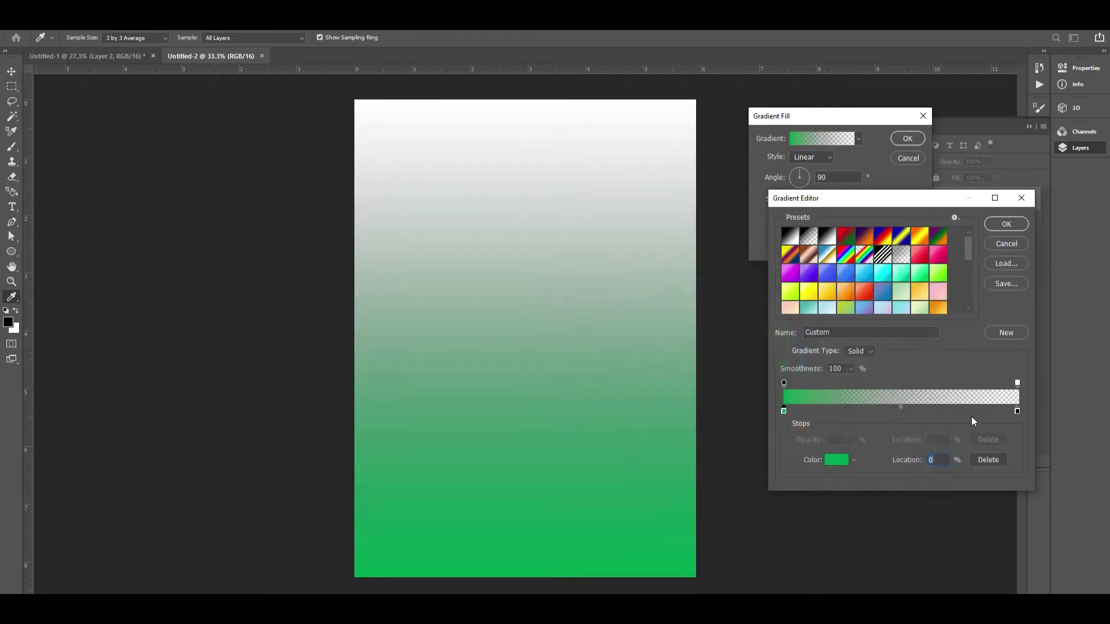
Make the opacity stop at the far end of the gradient fully opaque
{"action": "left_click", "coordinate": [1017, 383]}
{"action": "left_click", "coordinate": [850, 439]}
{"action": "left_click_drag", "start_coordinate": [848, 454], "coordinate": [1006, 424]}
Set the gradient's ending colour stop to C 0, M 0, Y 100, K 0
{"action": "double_click", "coordinate": [1018, 412]}
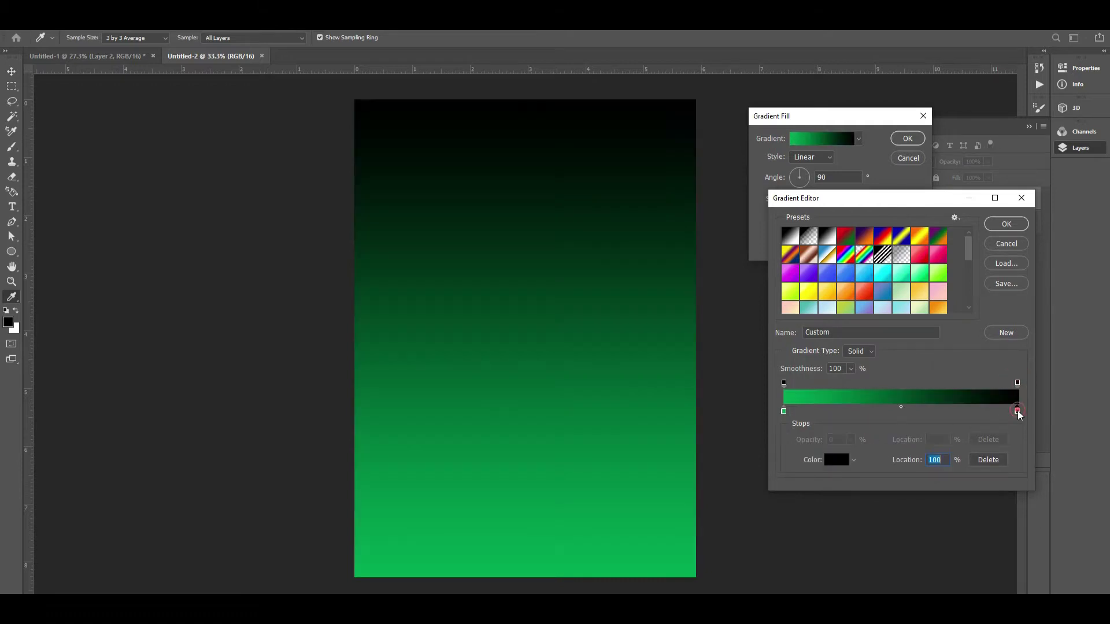
{"action": "key", "text": "Tab"}
{"action": "key", "text": "Tab"}
{"action": "key", "text": "Tab"}
{"action": "type", "text": "0"}
{"action": "key", "text": "Tab"}
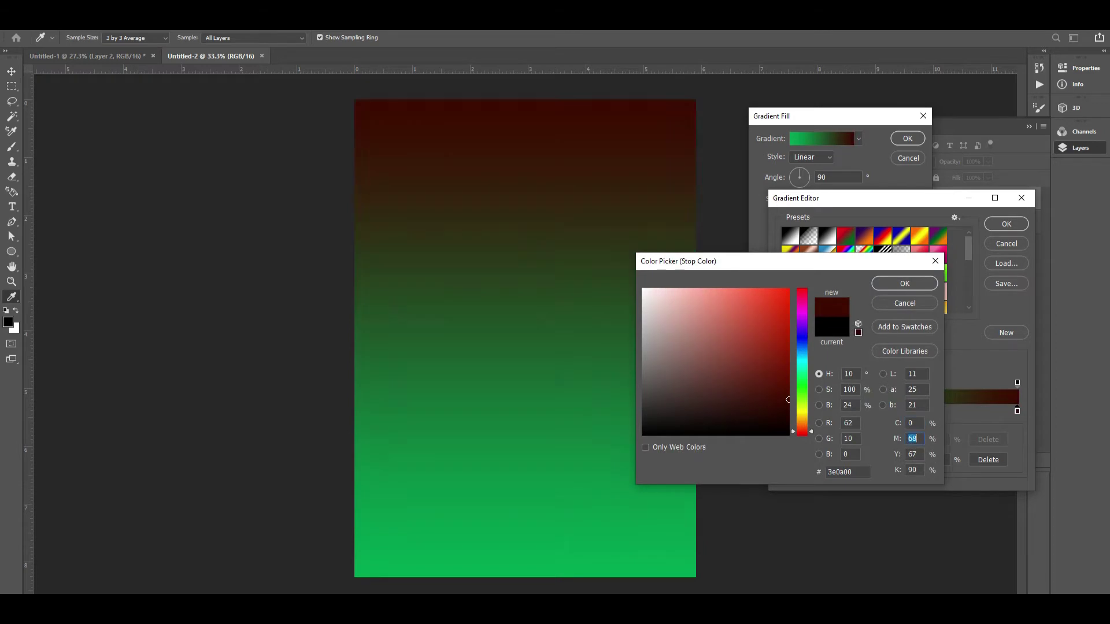
{"action": "type", "text": "0"}
{"action": "key", "text": "Tab"}
{"action": "type", "text": "100"}
{"action": "key", "text": "Tab"}
{"action": "type", "text": "0"}
{"action": "key", "text": "Return"}
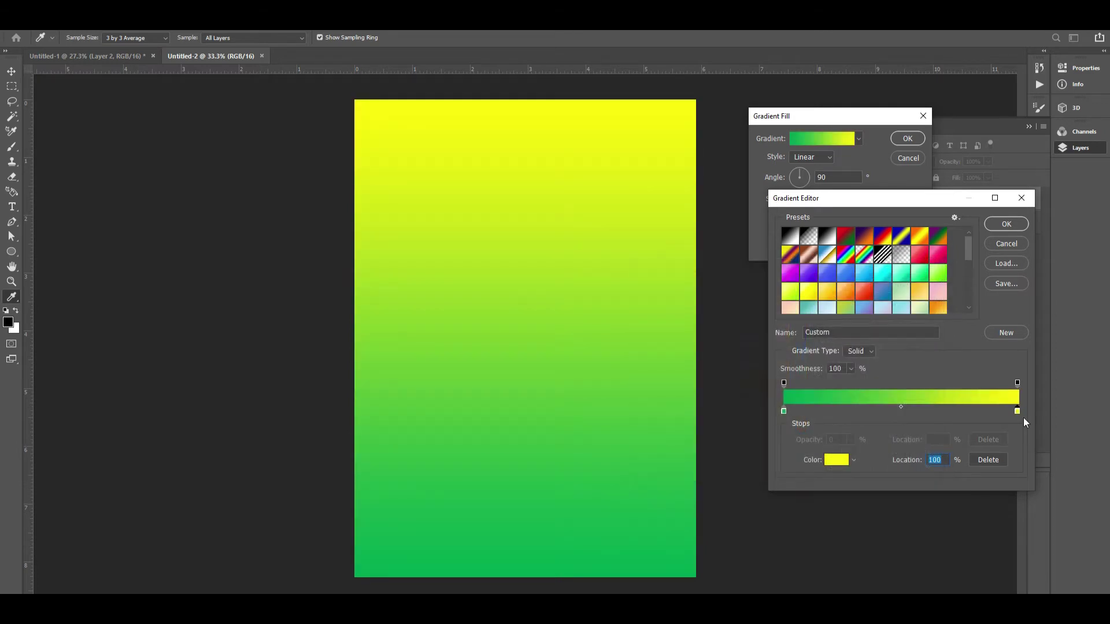
Accept the edited gradient, reverse its direction and apply the linear gradient fill to the page
{"action": "key", "text": "Return"}
{"action": "left_click", "coordinate": [800, 214]}
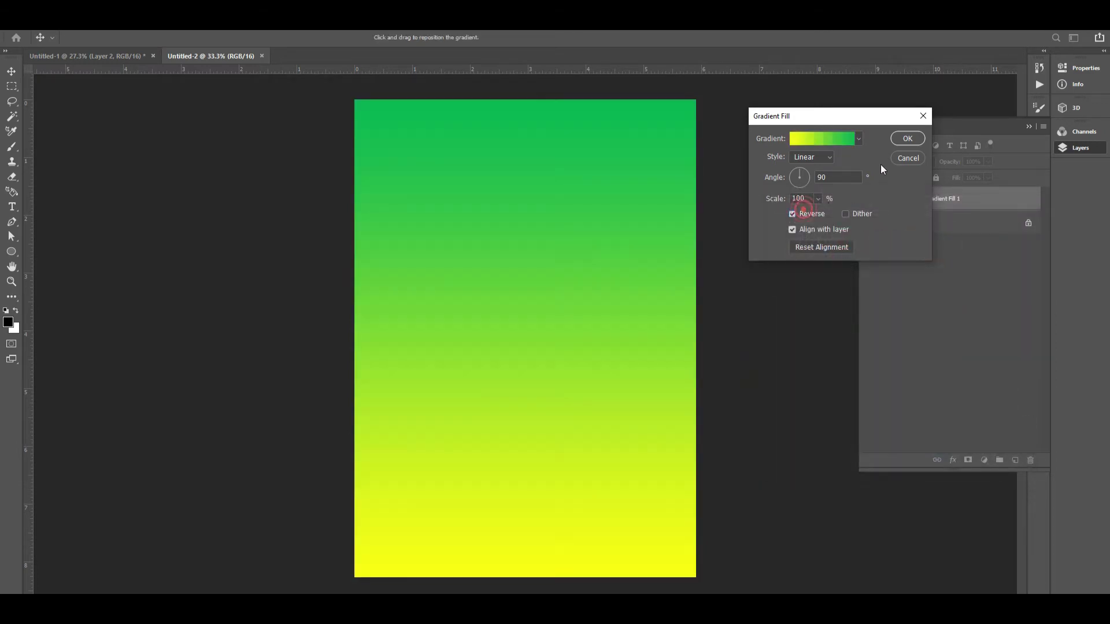
{"action": "left_click", "coordinate": [907, 138]}
{"action": "left_click", "coordinate": [1084, 133]}
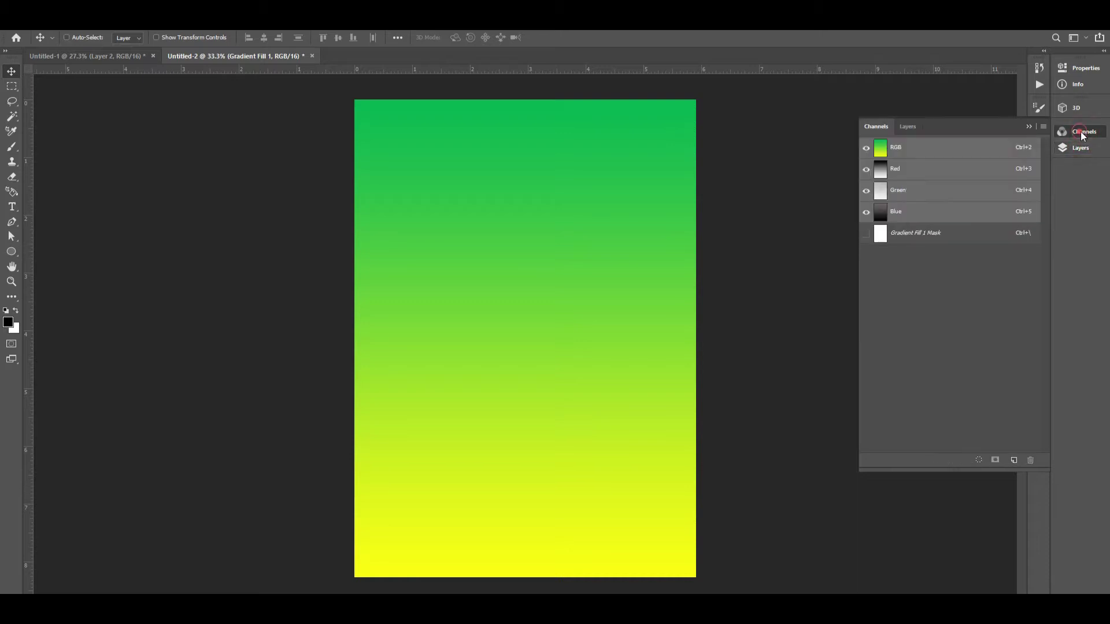
{"action": "left_click", "coordinate": [1084, 149]}
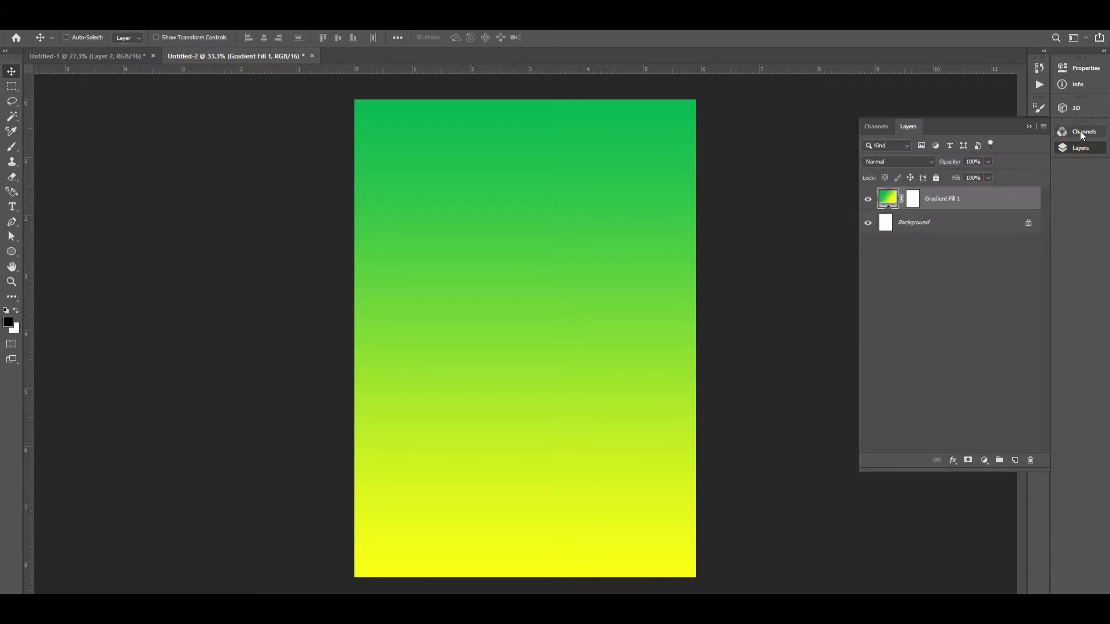
{"action": "left_click", "coordinate": [1031, 126]}
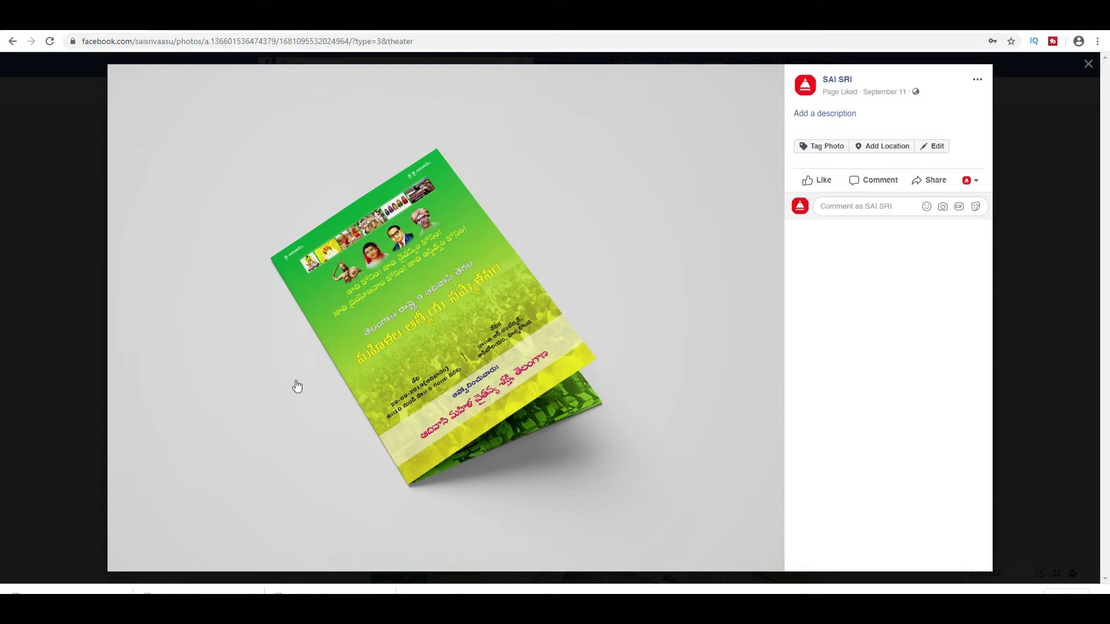
Switch to the Chrome browser and search Google for "adivasi meeting in" in a new tab
{"action": "key", "text": "ctrl+t"}
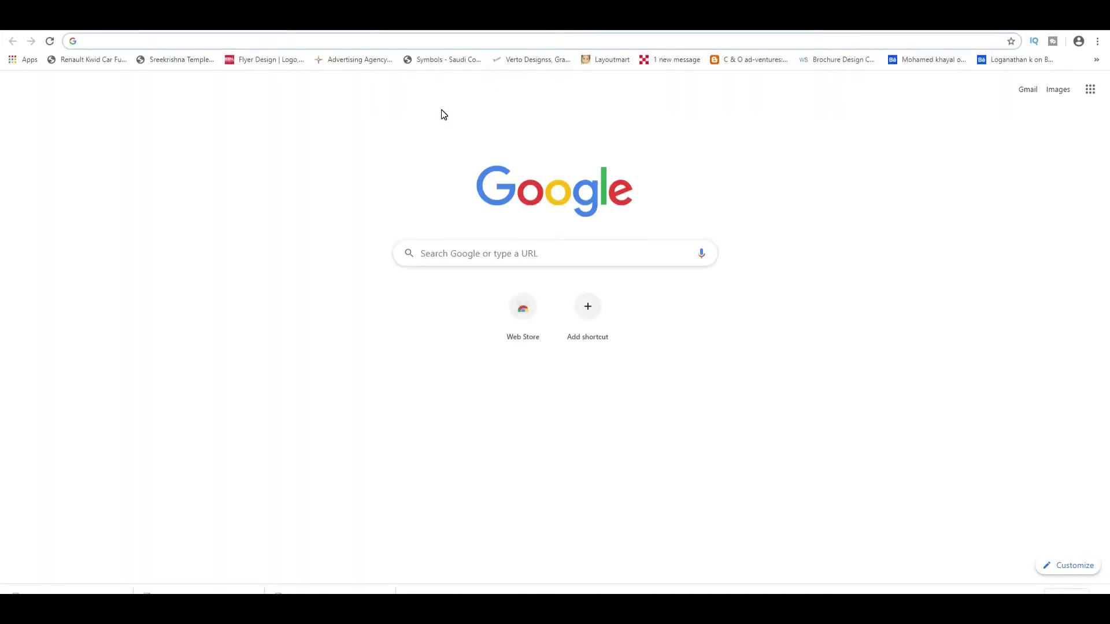
{"action": "type", "text": "adiv"}
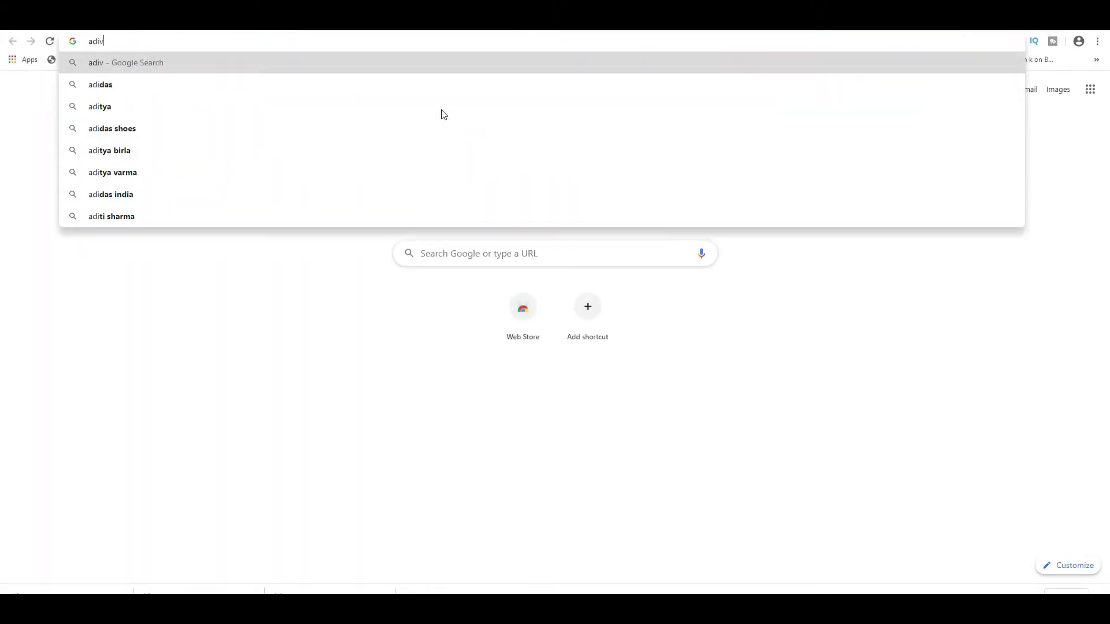
{"action": "type", "text": "asi"}
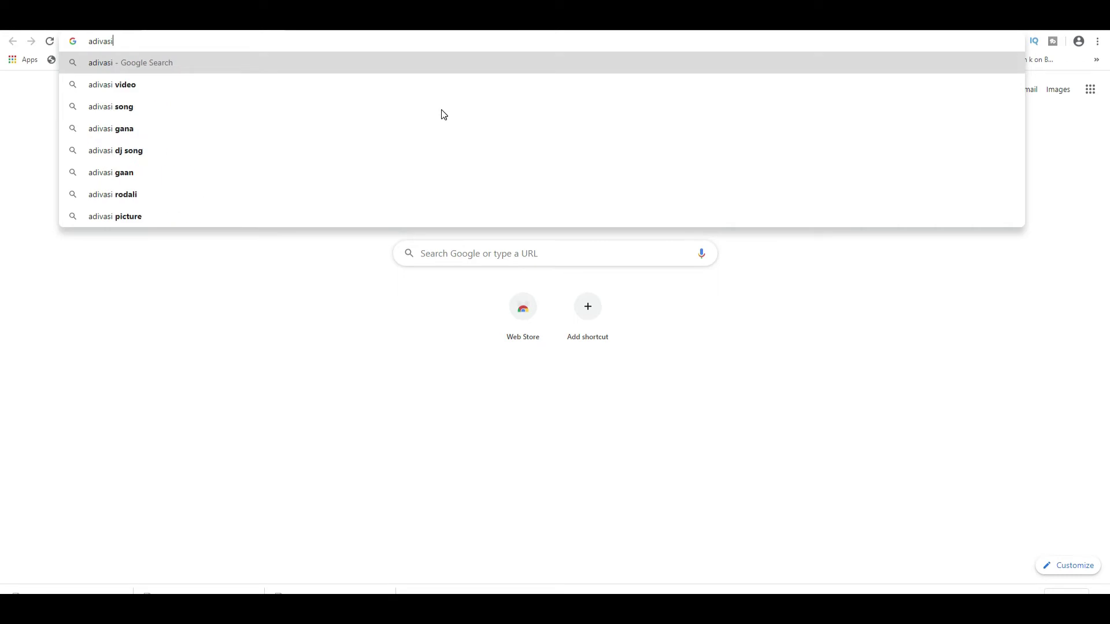
{"action": "type", "text": " meeting in"}
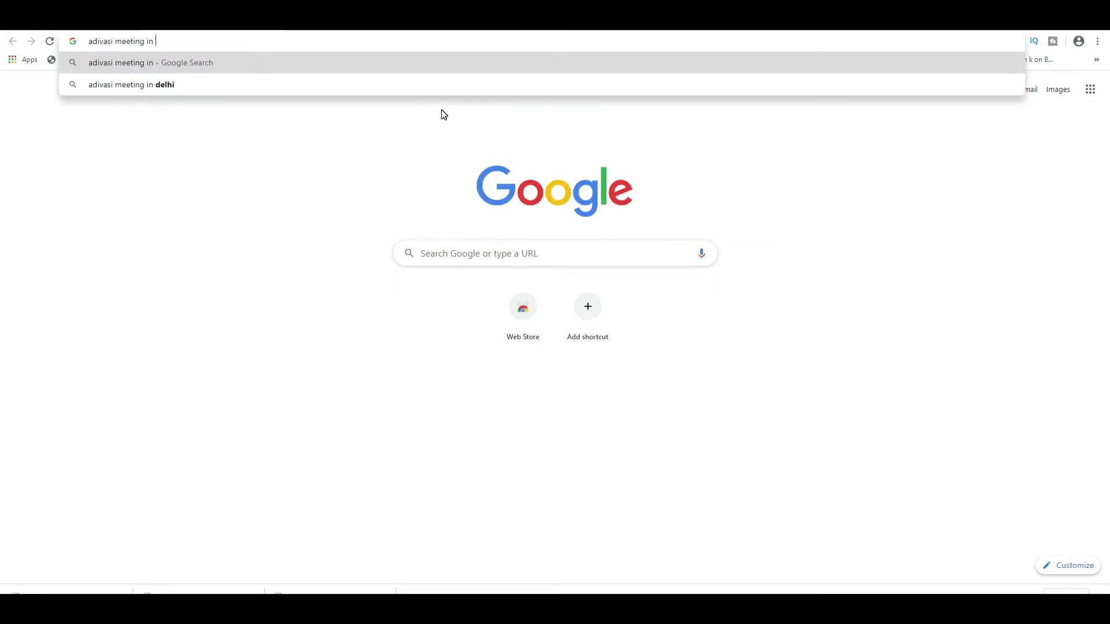
{"action": "key", "text": "Return"}
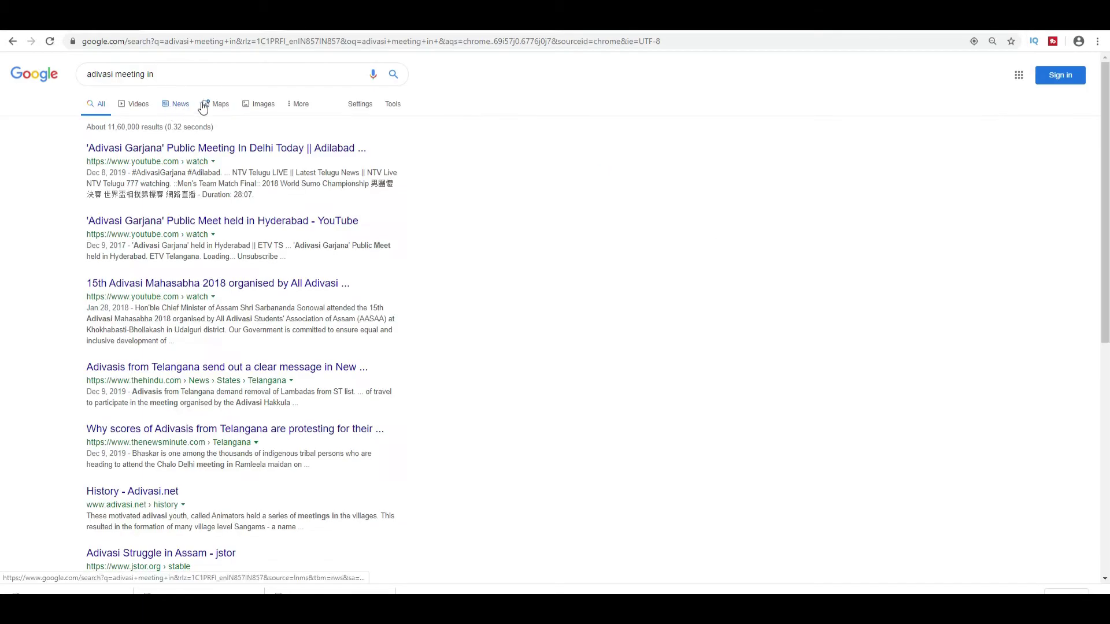
Show the image results for the search and filter them to the Large size
{"action": "left_click", "coordinate": [258, 104]}
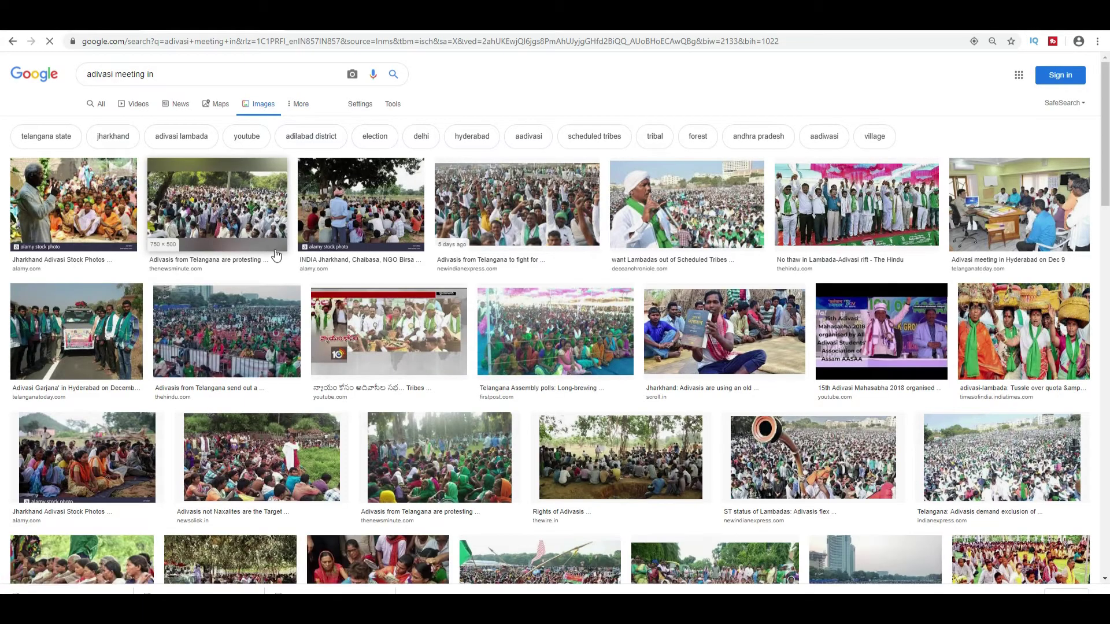
{"action": "left_click", "coordinate": [393, 104]}
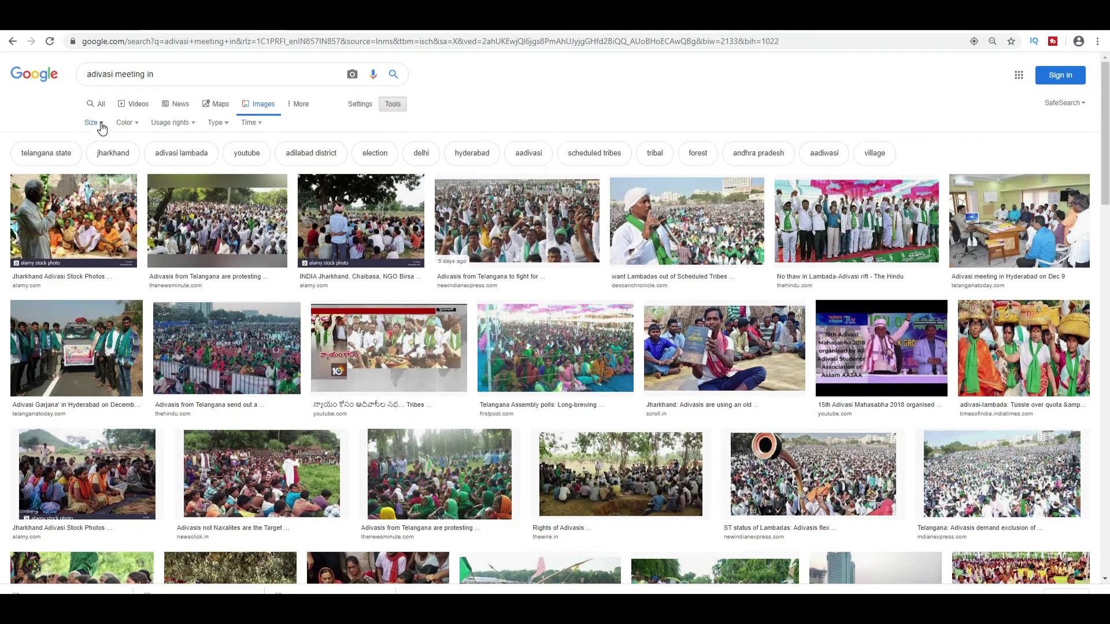
{"action": "left_click", "coordinate": [101, 123]}
{"action": "left_click", "coordinate": [94, 152]}
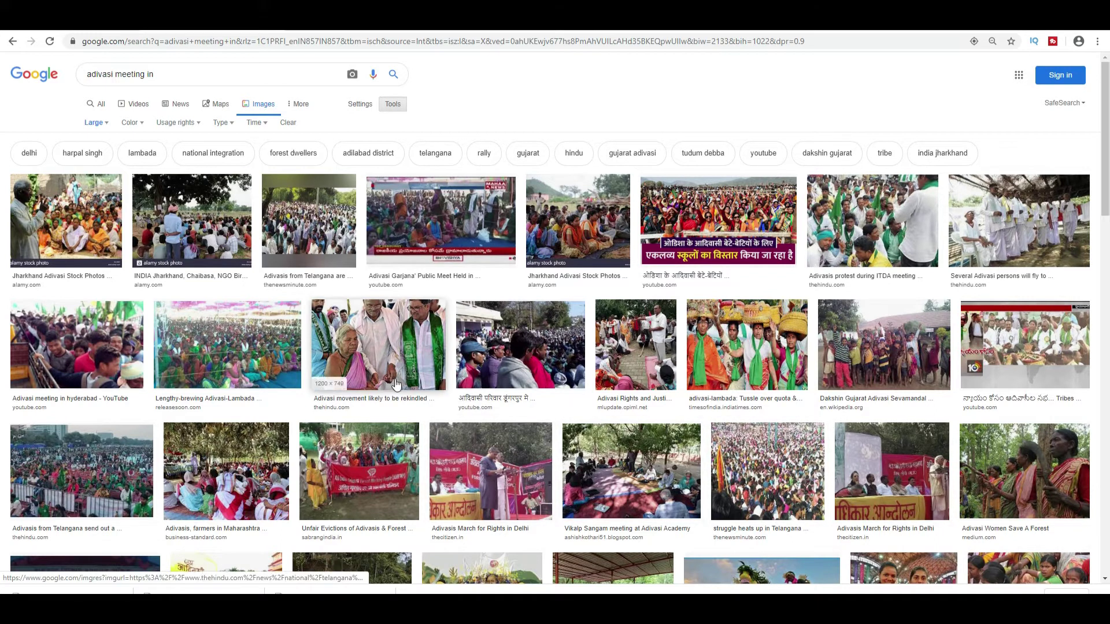
Preview the crowd photos and copy the full preview of The News Minute's "struggle heats up in Telangana" image
{"action": "left_click", "coordinate": [209, 333]}
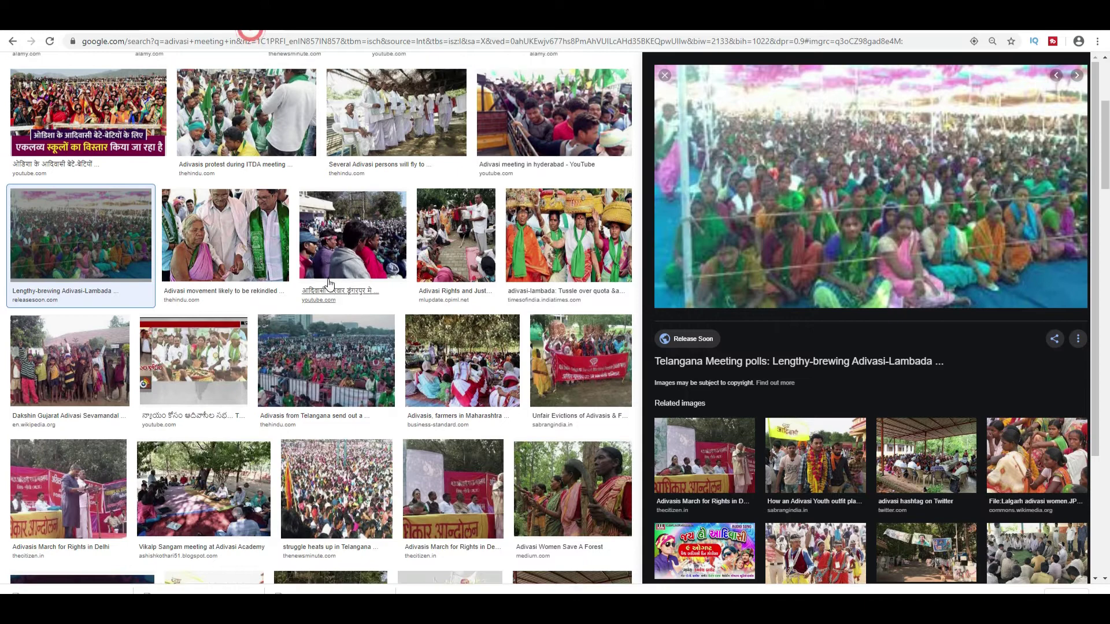
{"action": "scroll", "coordinate": [329, 297], "scroll_direction": "up", "scroll_amount": 4}
{"action": "scroll", "coordinate": [329, 297], "scroll_direction": "down", "scroll_amount": 5}
{"action": "left_click", "coordinate": [347, 375]}
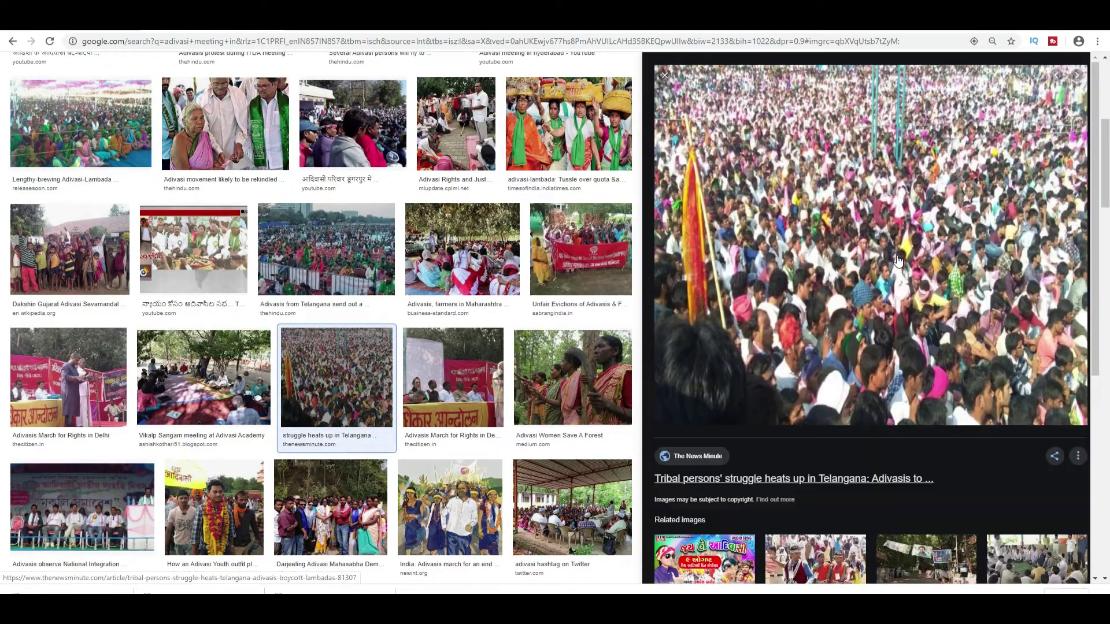
{"action": "right_click", "coordinate": [868, 201]}
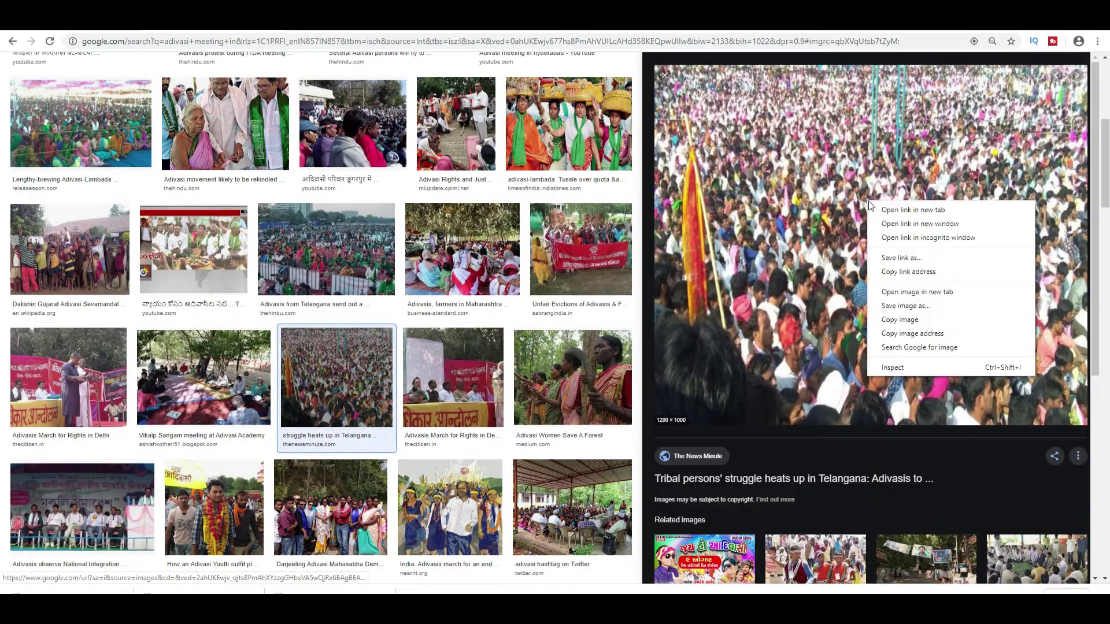
{"action": "left_click", "coordinate": [911, 318]}
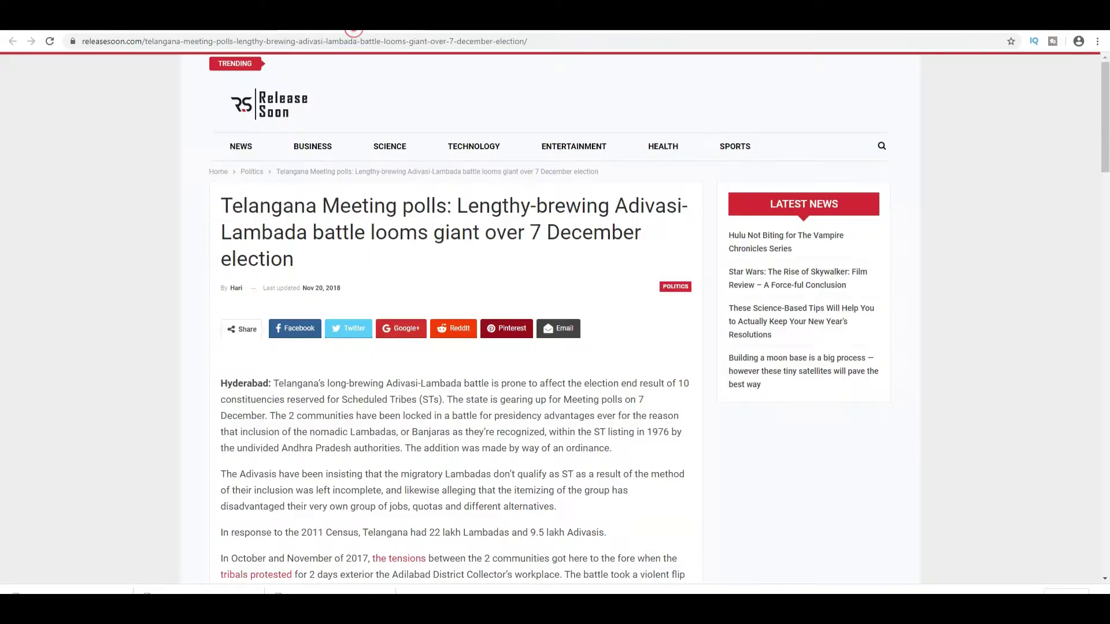
{"action": "scroll", "coordinate": [669, 315], "scroll_direction": "down", "scroll_amount": 5}
{"action": "scroll", "coordinate": [670, 315], "scroll_direction": "down", "scroll_amount": 20}
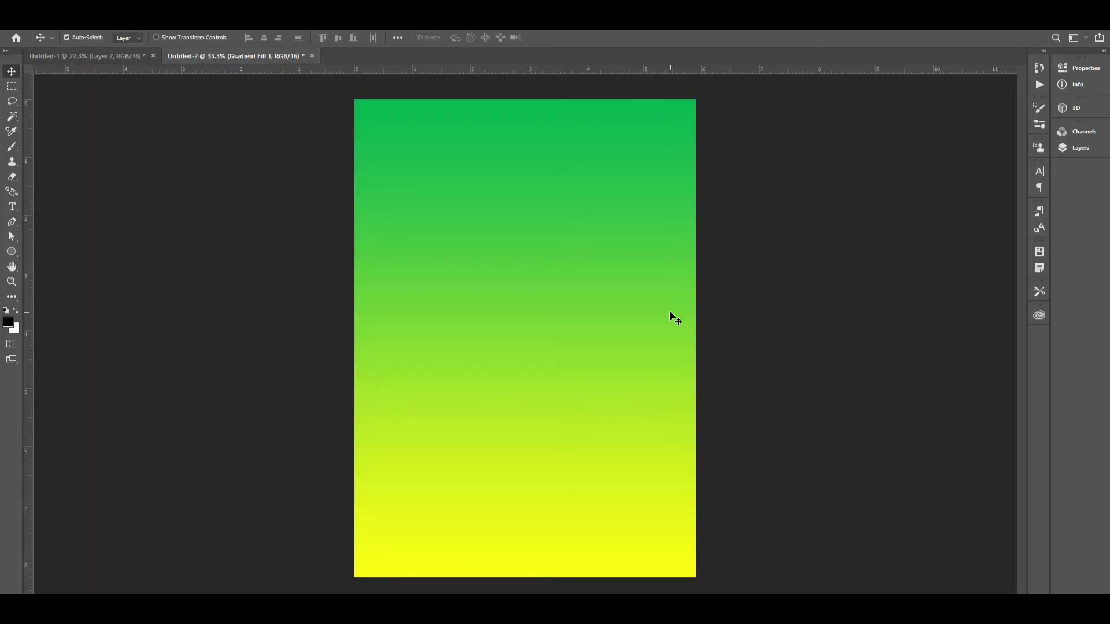
Paste the copied crowd photo into the Untitled-2 document in Photoshop and convert its layer to a smart object
{"action": "key", "text": "ctrl+v"}
{"action": "key", "text": "F7"}
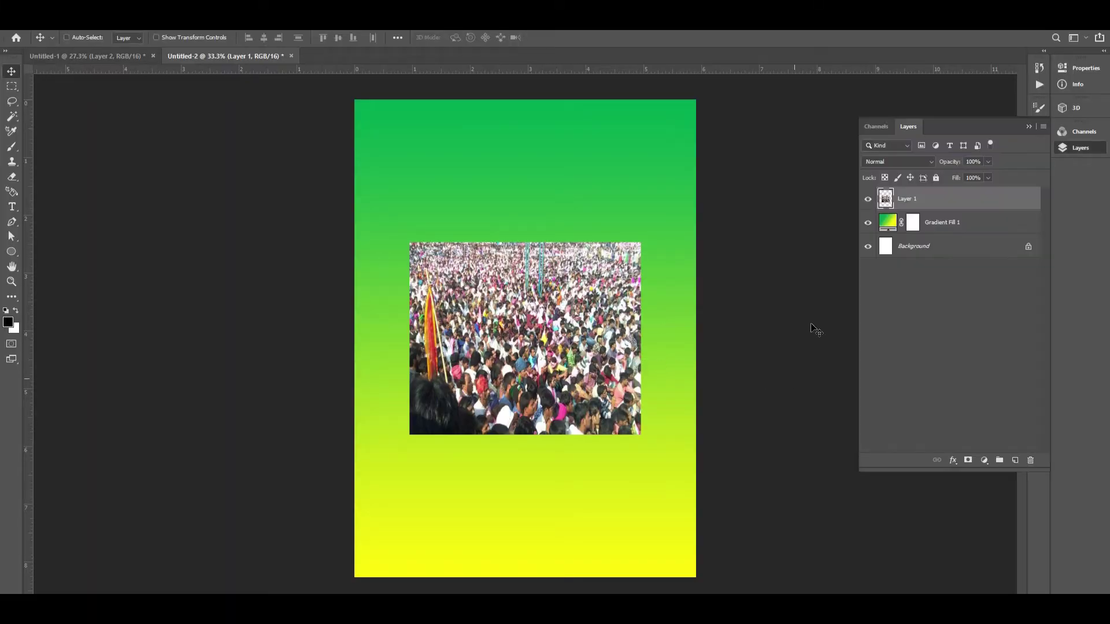
{"action": "right_click", "coordinate": [938, 205]}
{"action": "left_click", "coordinate": [1013, 288]}
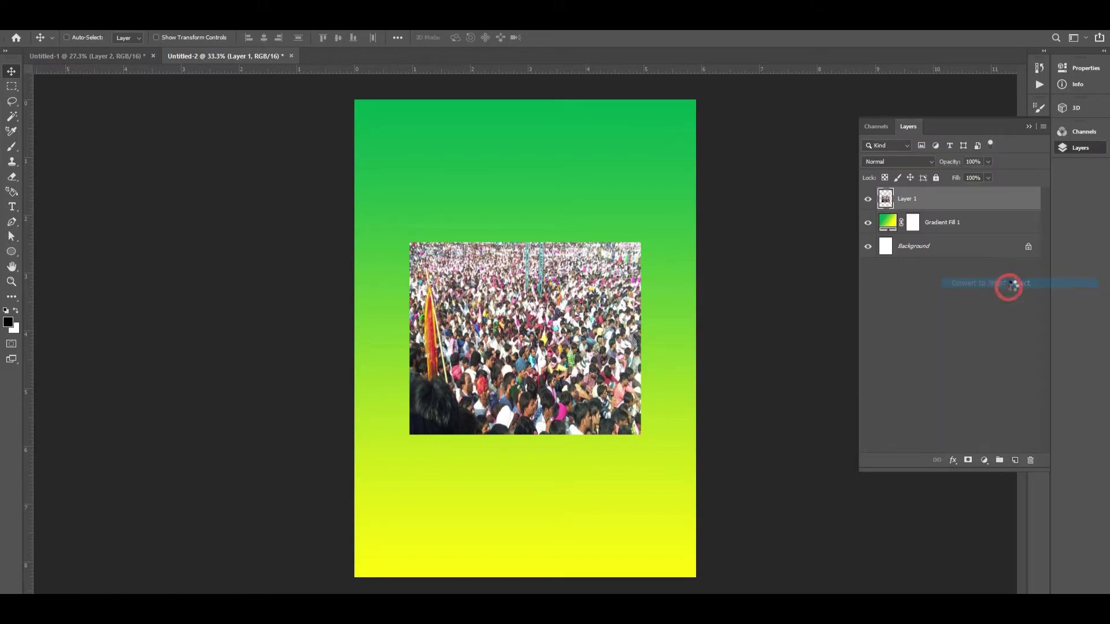
Stretch the crowd photo to about 137% width and move it centred into the lower half of the page
{"action": "key", "text": "ctrl+t"}
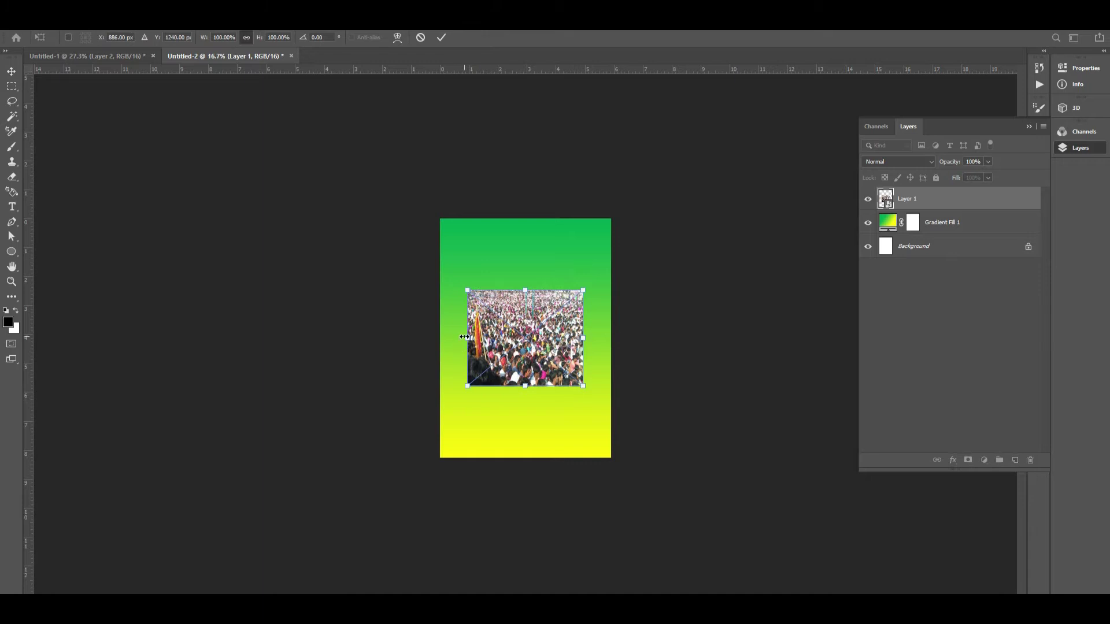
{"action": "left_click_drag", "start_coordinate": [465, 337], "coordinate": [366, 350]}
{"action": "key", "text": "ctrl+z"}
{"action": "left_click_drag", "start_coordinate": [466, 338], "coordinate": [424, 339]}
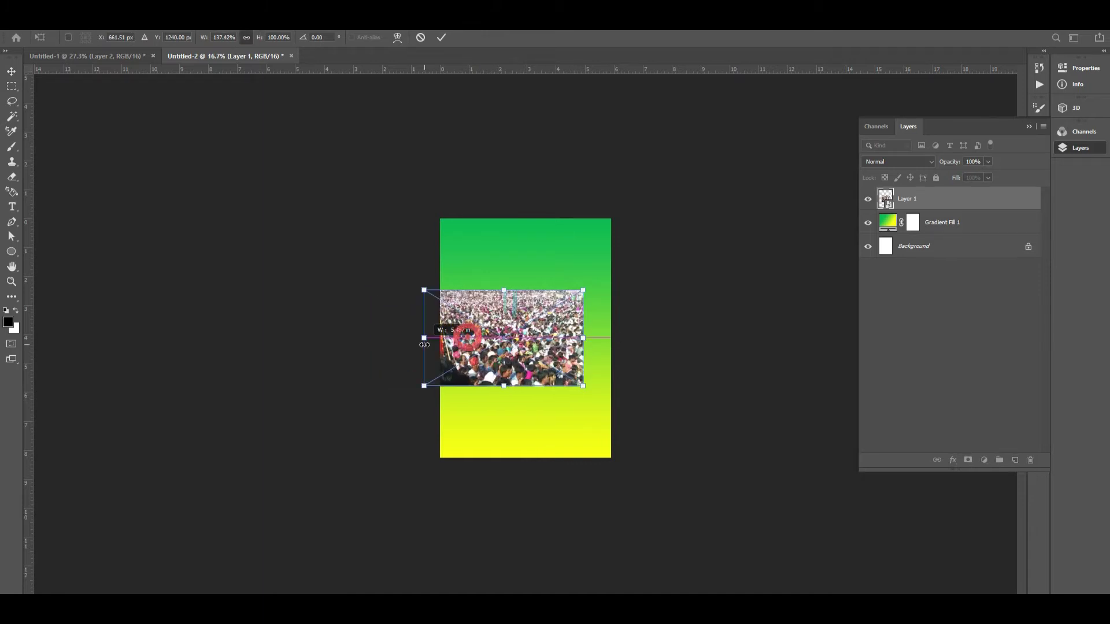
{"action": "left_click_drag", "start_coordinate": [500, 345], "coordinate": [527, 390]}
{"action": "key", "text": "Return"}
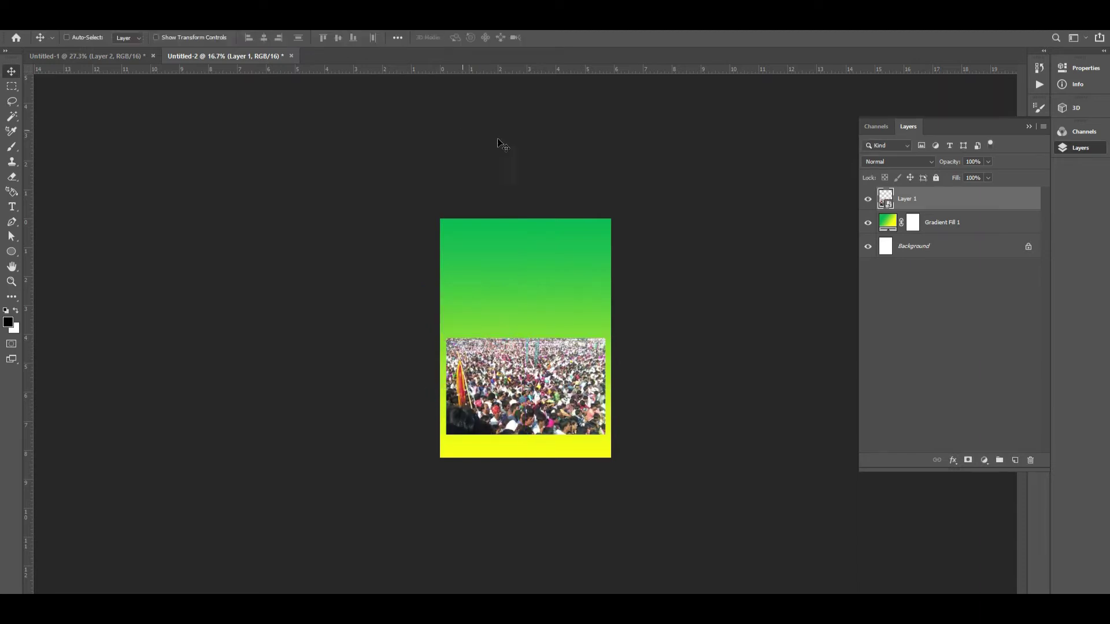
Set the crowd photo's blend mode to Luminosity and enlarge it to cover the page's full width and lower area
{"action": "left_click", "coordinate": [933, 161]}
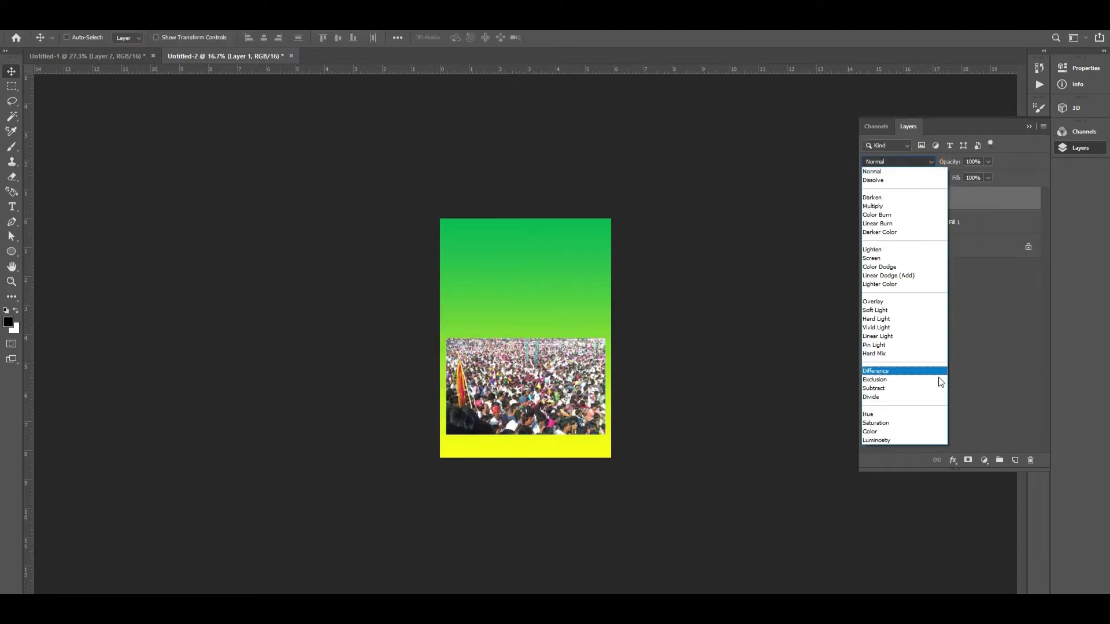
{"action": "left_click", "coordinate": [913, 440]}
{"action": "key", "text": "ctrl+t"}
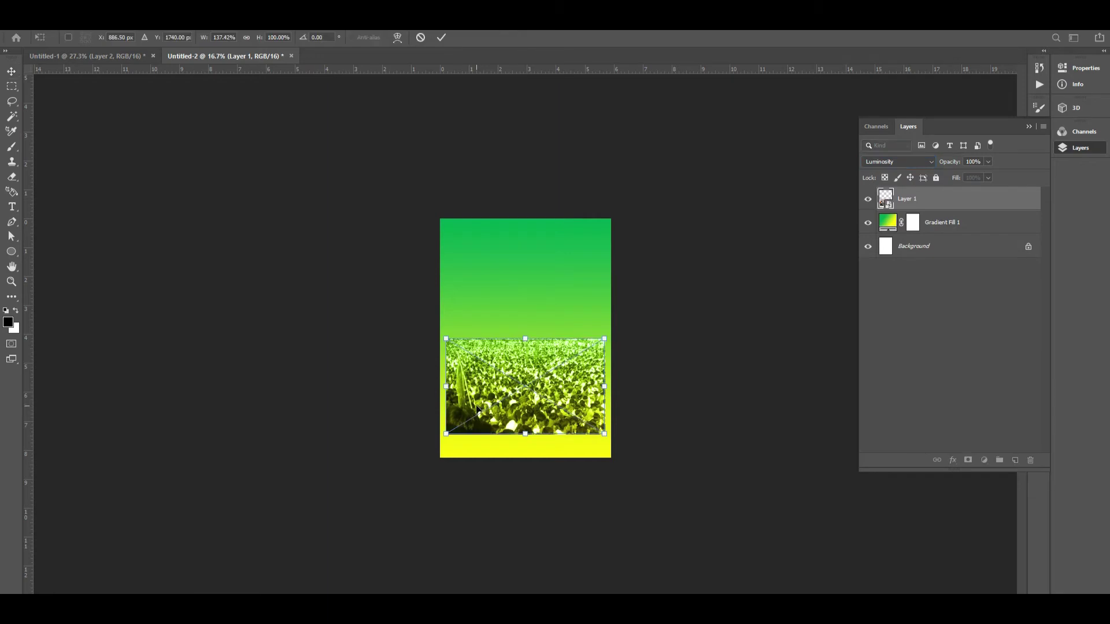
{"action": "left_click_drag", "start_coordinate": [446, 391], "coordinate": [298, 382]}
{"action": "left_click_drag", "start_coordinate": [543, 401], "coordinate": [580, 391]}
{"action": "key", "text": "Return"}
Reduce the crowd photo layer's opacity to 30%
{"action": "key", "text": "5"}
{"action": "key", "text": "1"}
{"action": "key", "text": "3"}
{"action": "key", "text": "1"}
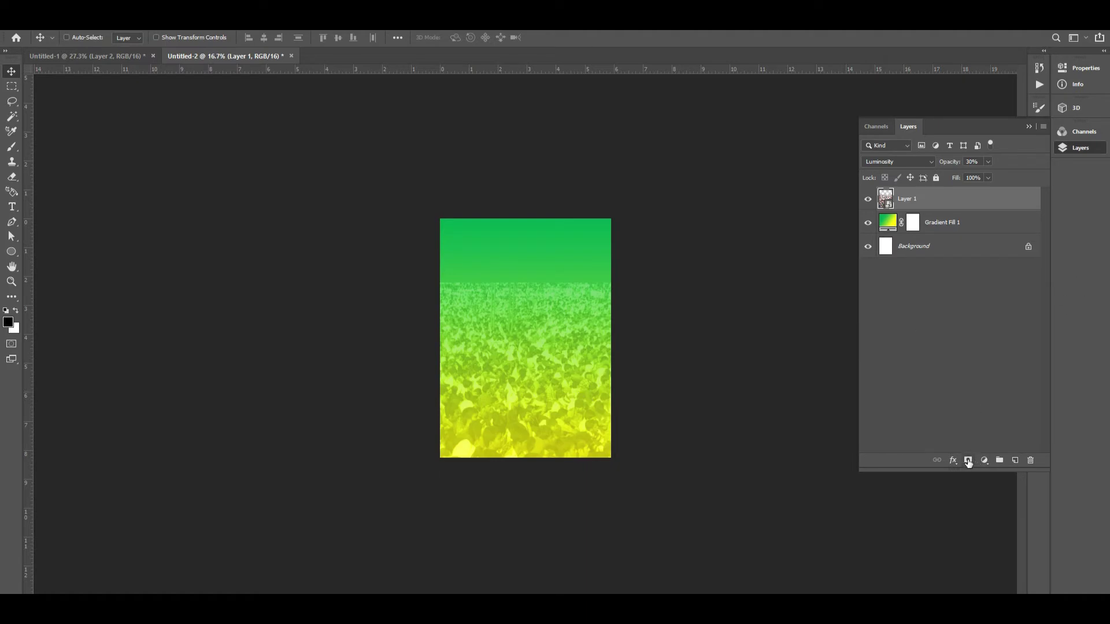
Add a layer mask to the crowd photo and fade its upper part with a vertical black-to-white linear gradient
{"action": "left_click", "coordinate": [968, 460]}
{"action": "key", "text": "g"}
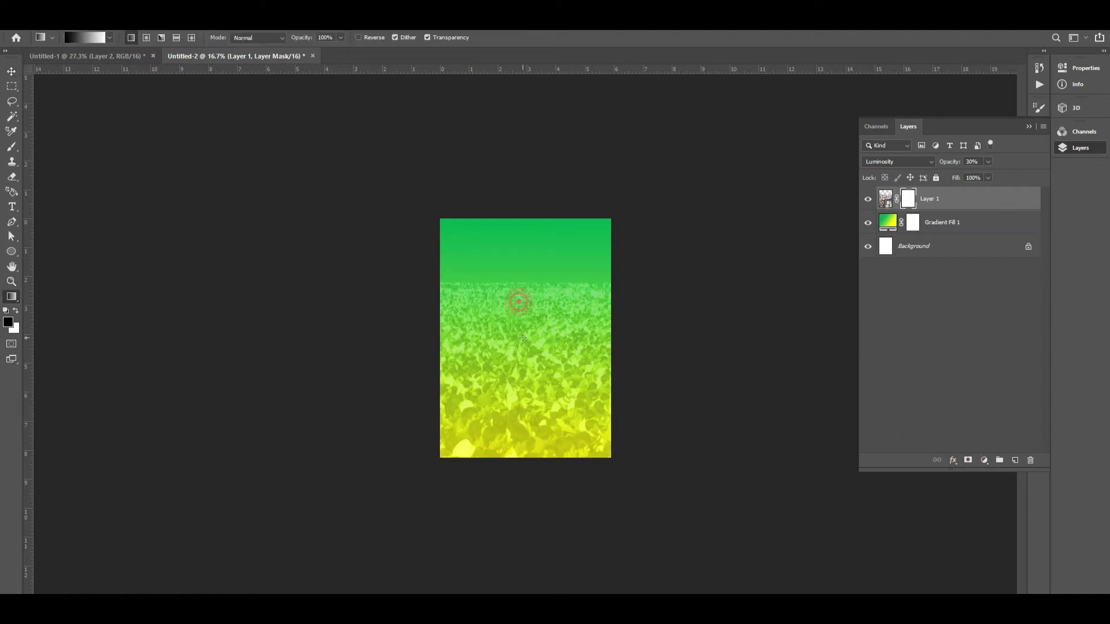
{"action": "left_click_drag", "start_coordinate": [518, 301], "coordinate": [522, 337]}
{"action": "left_click_drag", "start_coordinate": [531, 381], "coordinate": [522, 372]}
{"action": "left_click_drag", "start_coordinate": [528, 320], "coordinate": [526, 435]}
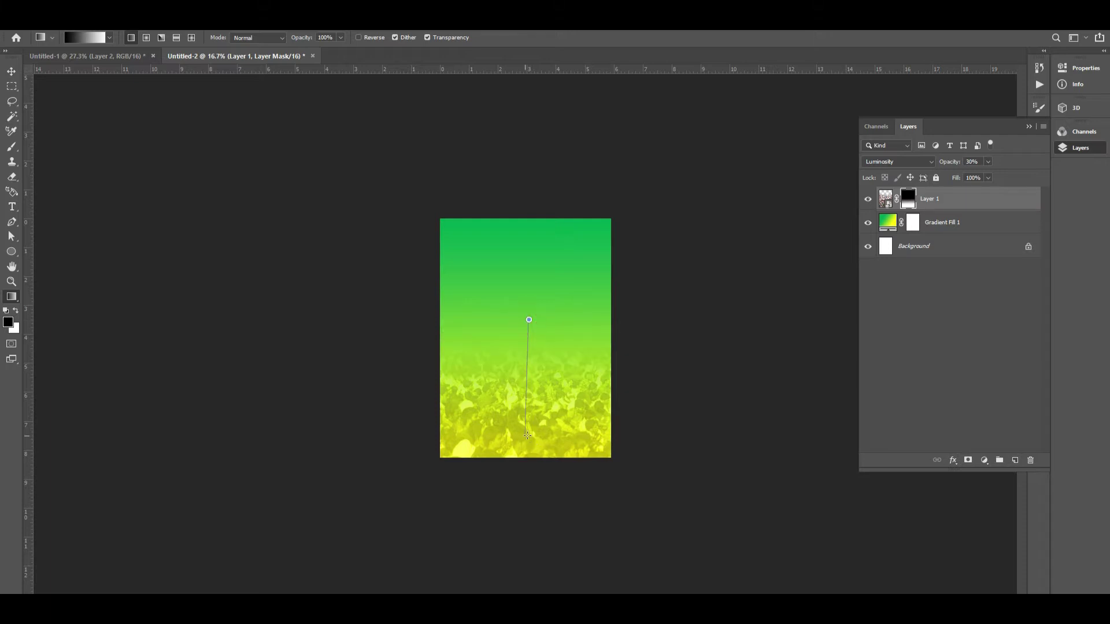
{"action": "left_click_drag", "start_coordinate": [532, 345], "coordinate": [530, 420]}
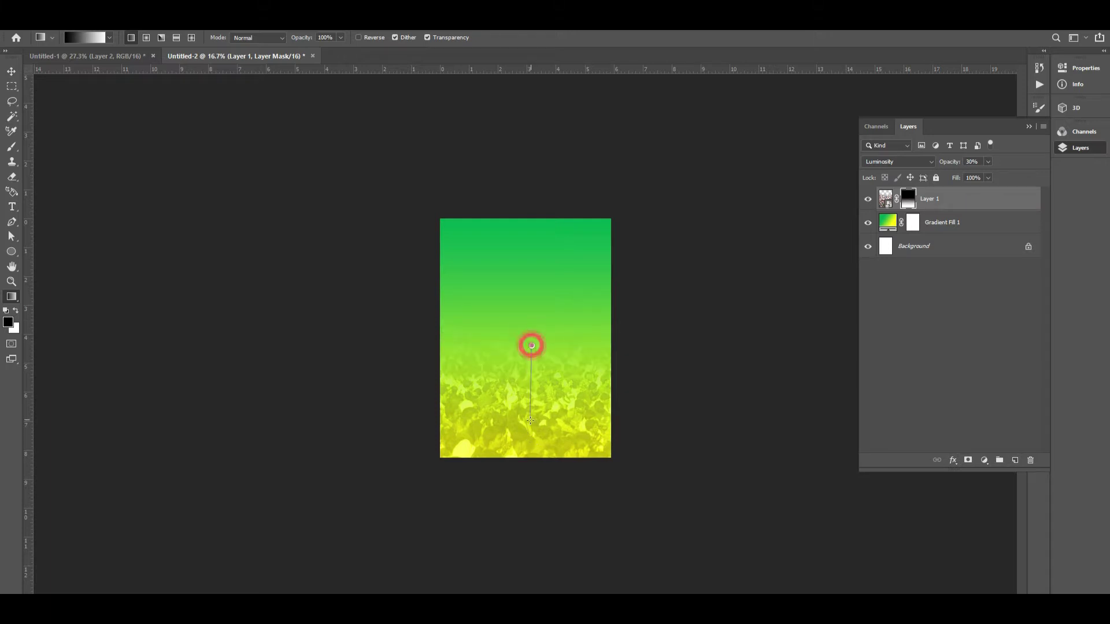
Bring the strip of six small photos from the Untitled-1 document into the upper part of the Untitled-2 page
{"action": "left_click", "coordinate": [11, 71]}
{"action": "left_click", "coordinate": [594, 174]}
{"action": "left_click", "coordinate": [1084, 150]}
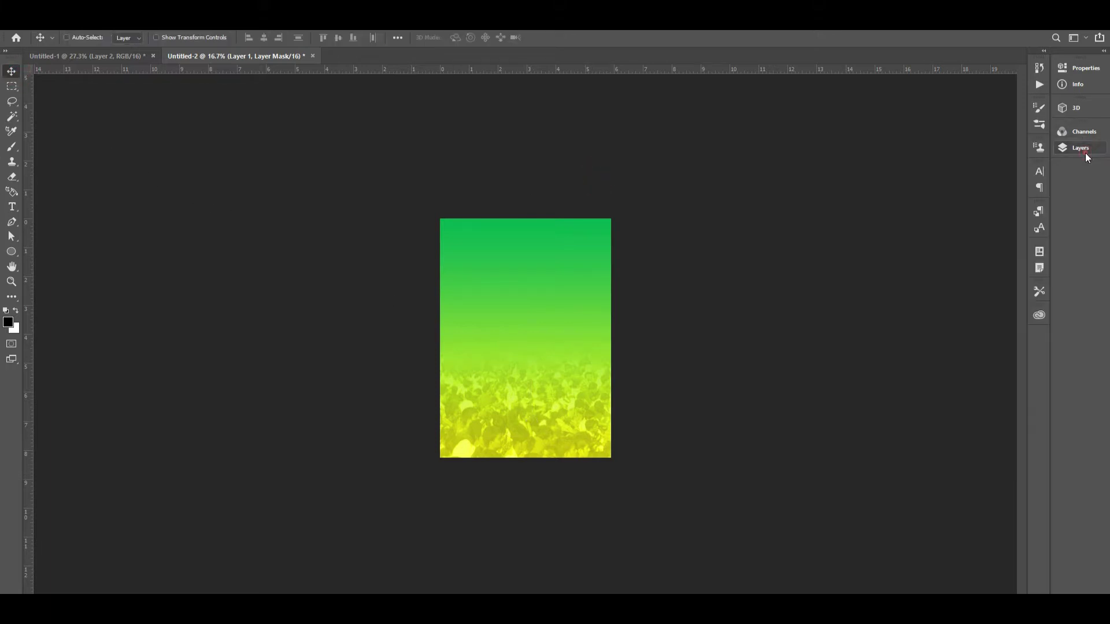
{"action": "left_click_drag", "start_coordinate": [625, 289], "coordinate": [651, 299]}
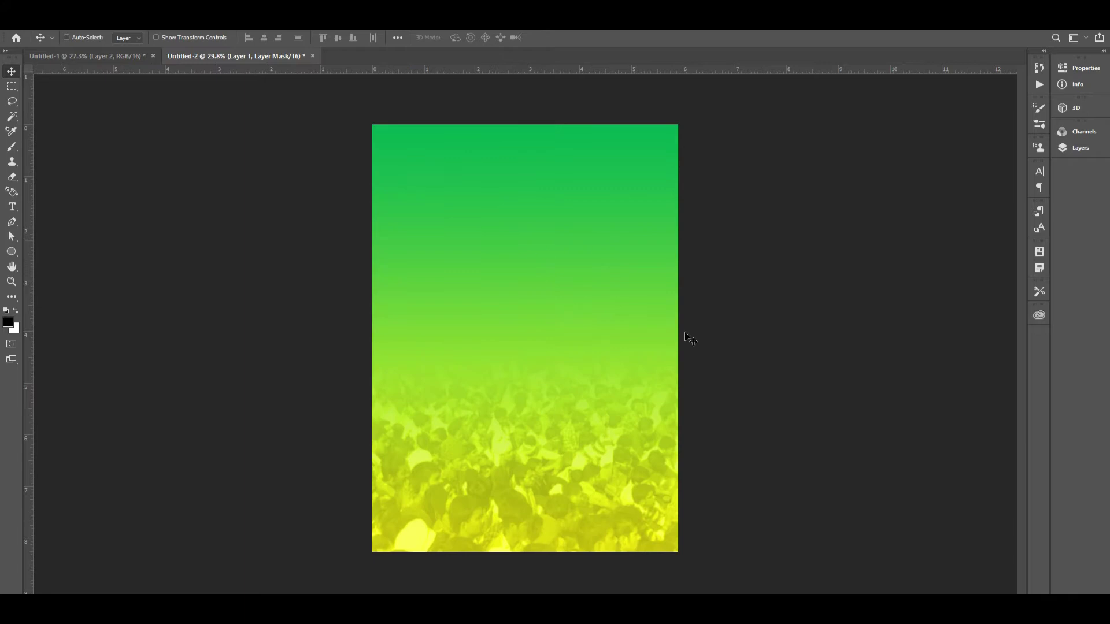
{"action": "left_click", "coordinate": [124, 53]}
{"action": "left_click_drag", "start_coordinate": [571, 346], "coordinate": [588, 200]}
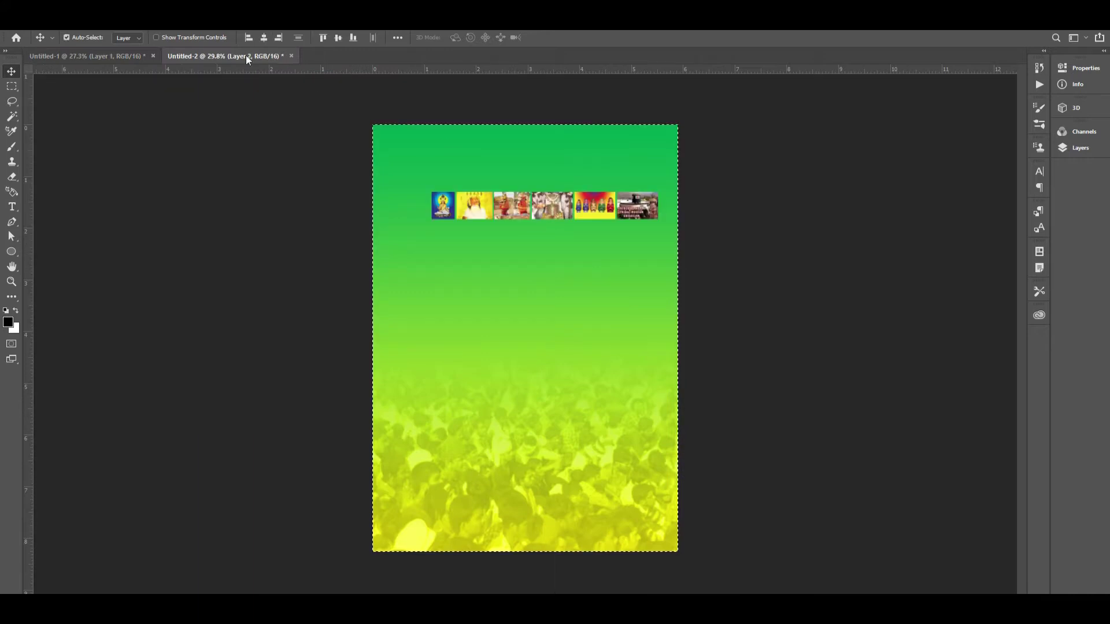
Scale the strip of six photos down slightly, raise it on the page, and center it horizontally
{"action": "left_click", "coordinate": [269, 37]}
{"action": "key", "text": "ctrl+d"}
{"action": "key", "text": "ctrl+t"}
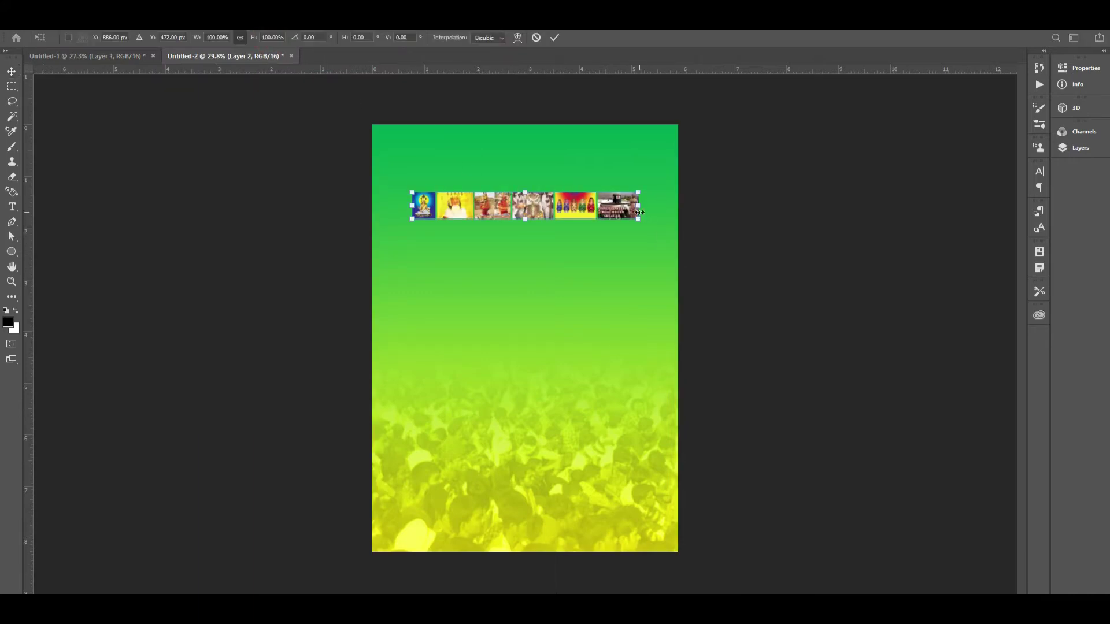
{"action": "left_click_drag", "start_coordinate": [638, 205], "coordinate": [595, 195]}
{"action": "key", "text": "Return"}
{"action": "left_click", "coordinate": [263, 38]}
Copy the row of four portraits from the Untitled-1 document to below the photo strip and center it horizontally
{"action": "key", "text": "ctrl+a"}
{"action": "key", "text": "ctrl+c"}
{"action": "left_click", "coordinate": [148, 57]}
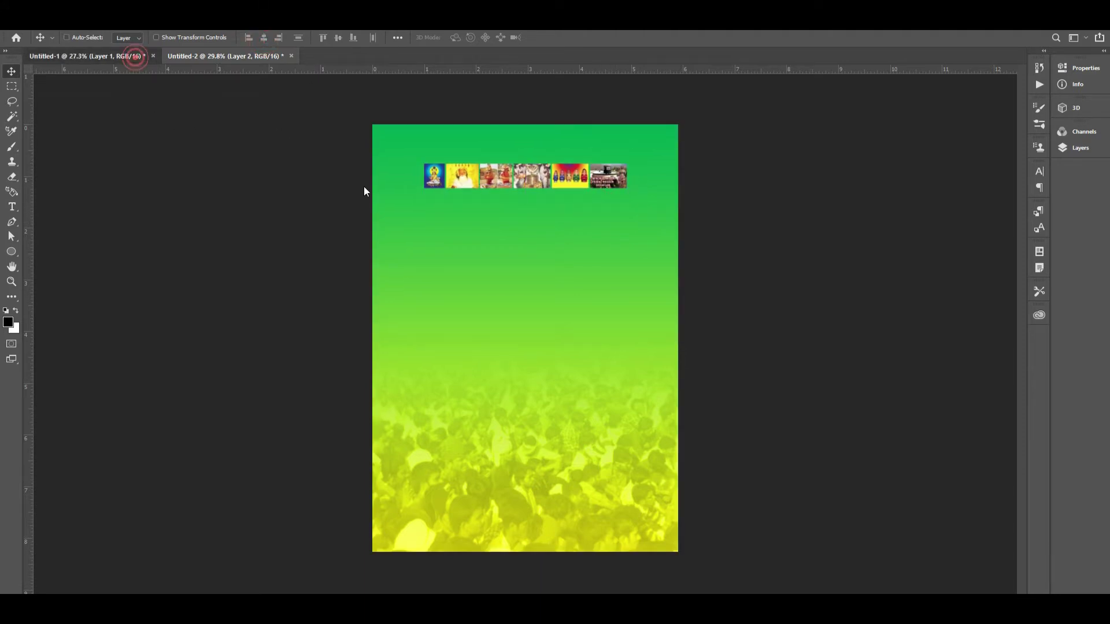
{"action": "key", "text": "ctrl+v"}
{"action": "left_click_drag", "start_coordinate": [507, 398], "coordinate": [558, 224]}
{"action": "left_click", "coordinate": [265, 39]}
{"action": "key", "text": "ctrl+d"}
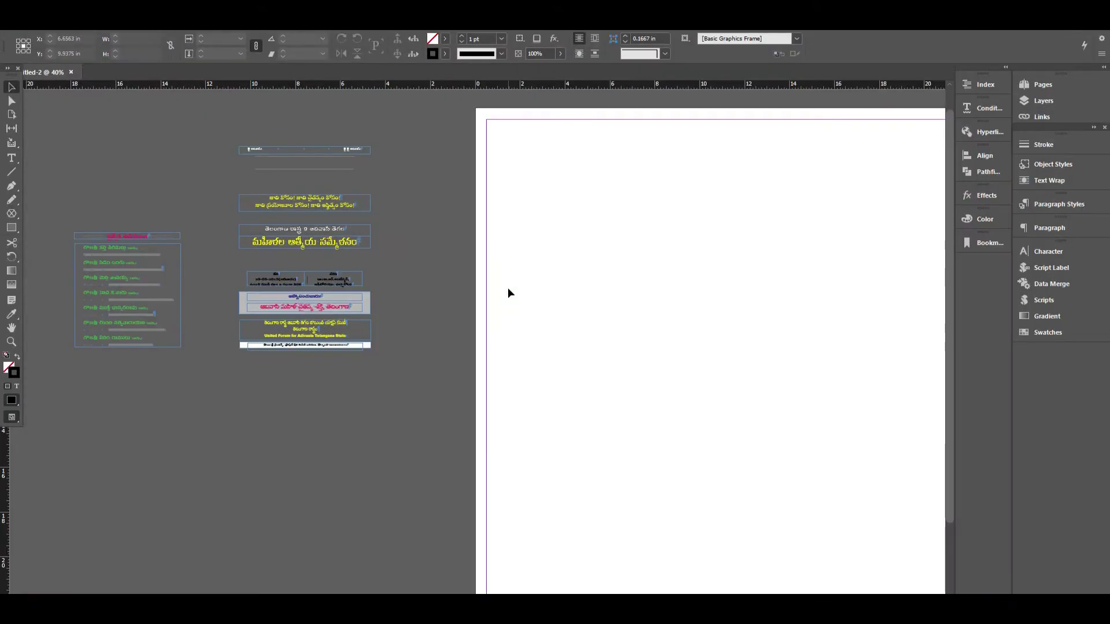
Switch to InDesign and create a print document 148.5 mm wide and 210 mm high, with millimetres as units
{"action": "left_click_drag", "start_coordinate": [728, 305], "coordinate": [555, 295]}
{"action": "key", "text": "ctrl+n"}
{"action": "left_click", "coordinate": [608, 149]}
{"action": "left_click", "coordinate": [848, 233]}
{"action": "left_click", "coordinate": [842, 314]}
{"action": "left_click", "coordinate": [784, 232]}
{"action": "type", "text": "148.5"}
{"action": "key", "text": "Tab"}
{"action": "type", "text": "210"}
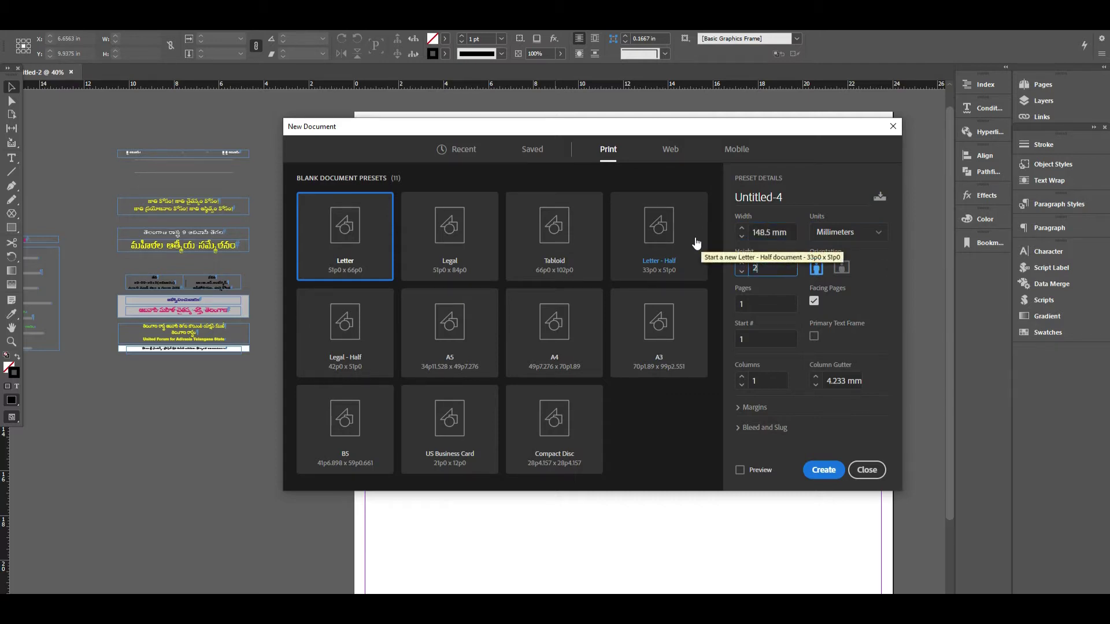
{"action": "key", "text": "Return"}
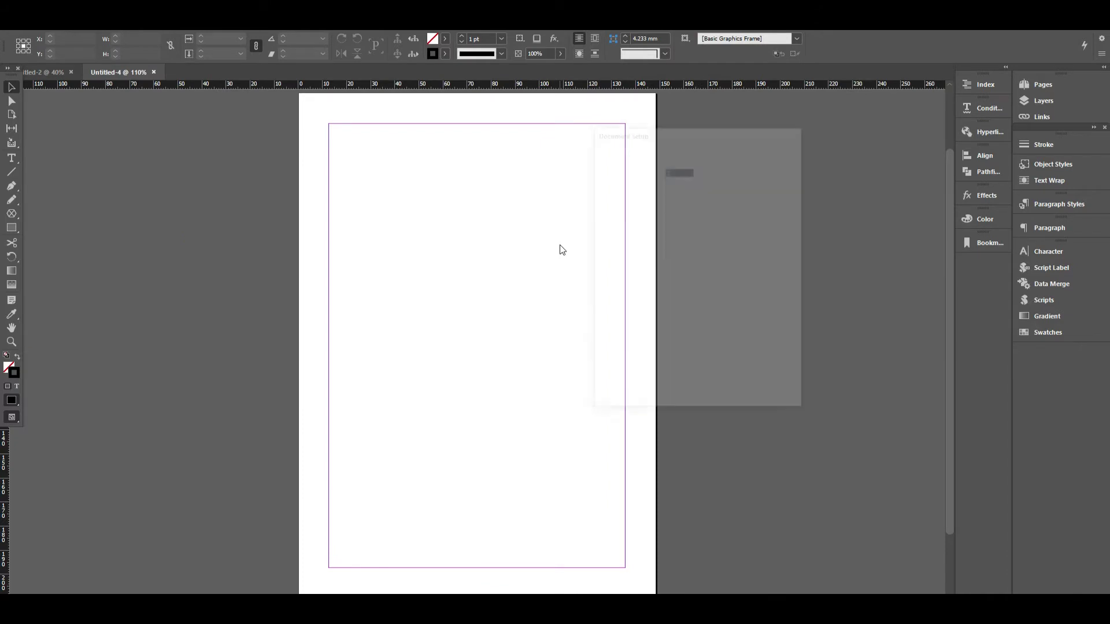
Set all page margins of the new document to 0 mm
{"action": "key", "text": "ctrl+alt+p"}
{"action": "left_click_drag", "start_coordinate": [686, 283], "coordinate": [574, 282]}
{"action": "type", "text": "0"}
{"action": "key", "text": "Tab"}
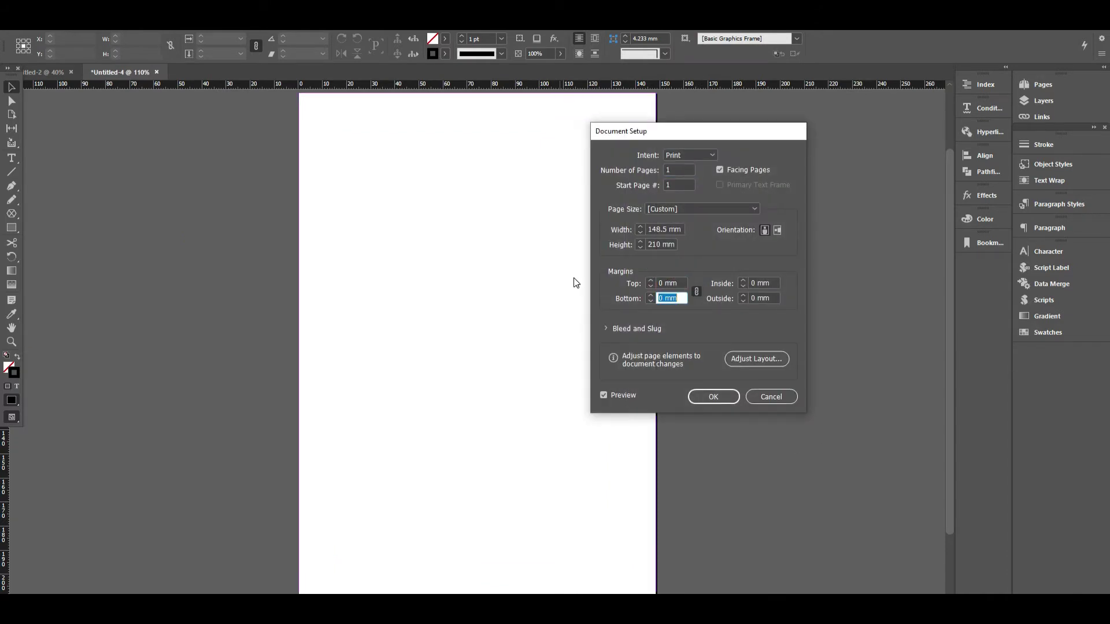
{"action": "key", "text": "Return"}
Place the brochure background image, center it horizontally and vertically on the page, and show the page in preview mode
{"action": "key", "text": "ctrl+d"}
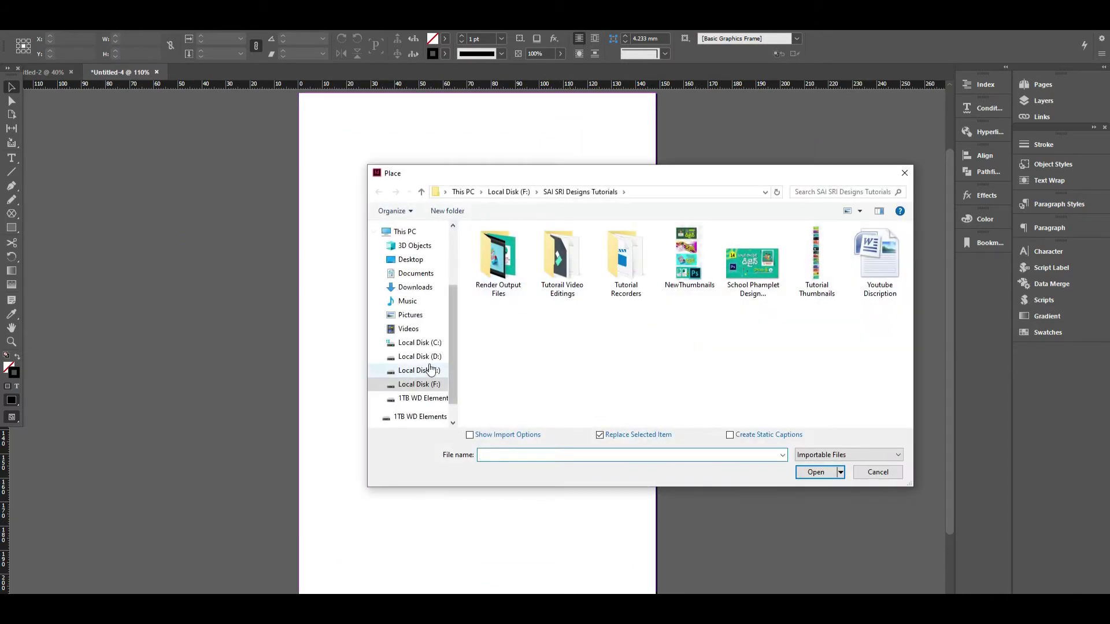
{"action": "left_click", "coordinate": [425, 262]}
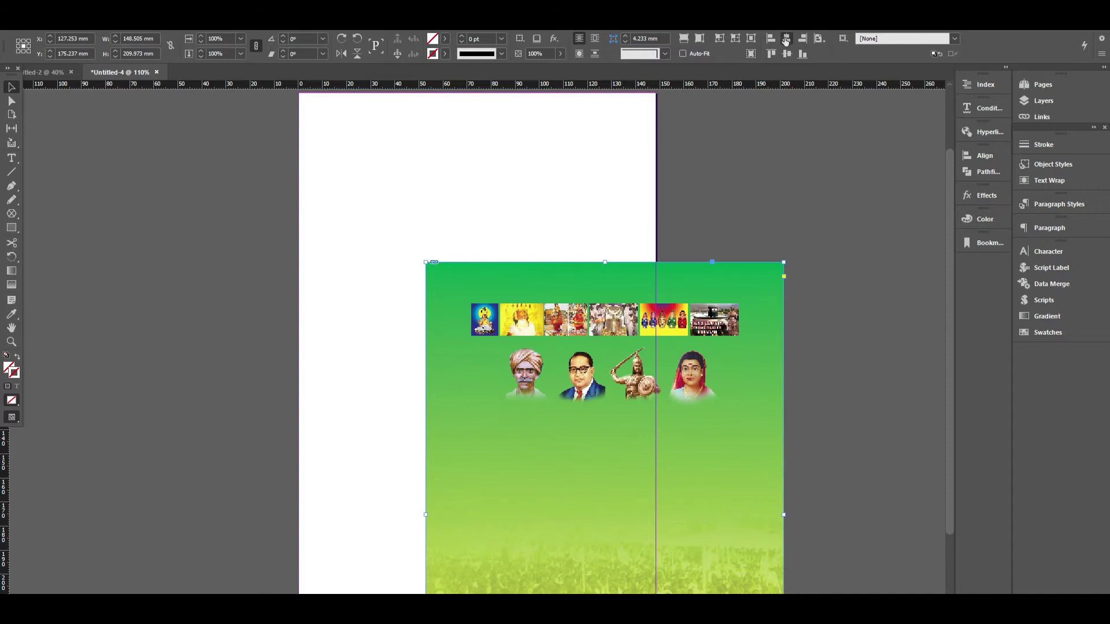
{"action": "left_click", "coordinate": [786, 39]}
{"action": "left_click", "coordinate": [787, 53]}
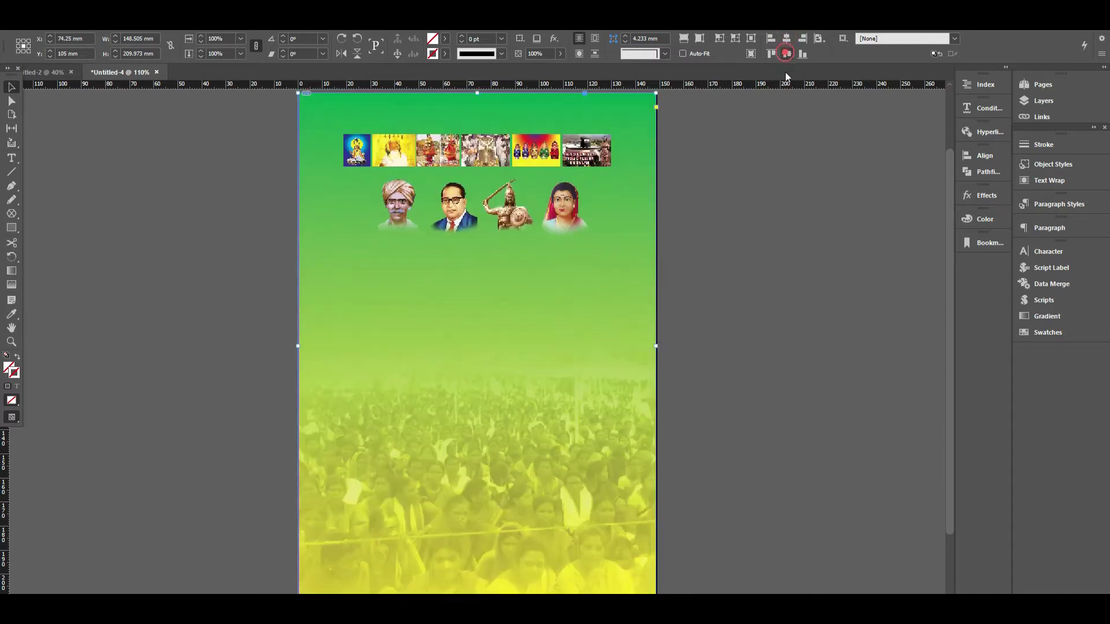
{"action": "scroll", "coordinate": [724, 220], "scroll_direction": "up", "scroll_amount": 2}
{"action": "left_click", "coordinate": [736, 250]}
{"action": "key", "text": "w"}
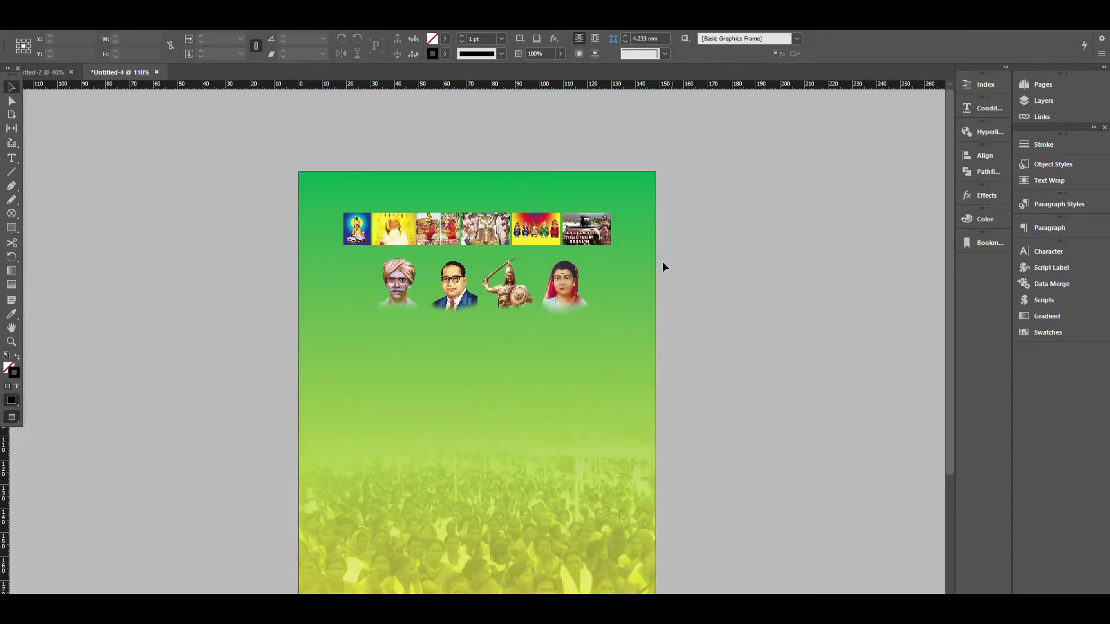
Copy the small header line from Untitled-2 to the page top in Untitled-4, center it horizontally, and return to Untitled-2
{"action": "key", "text": "ctrl+Tab"}
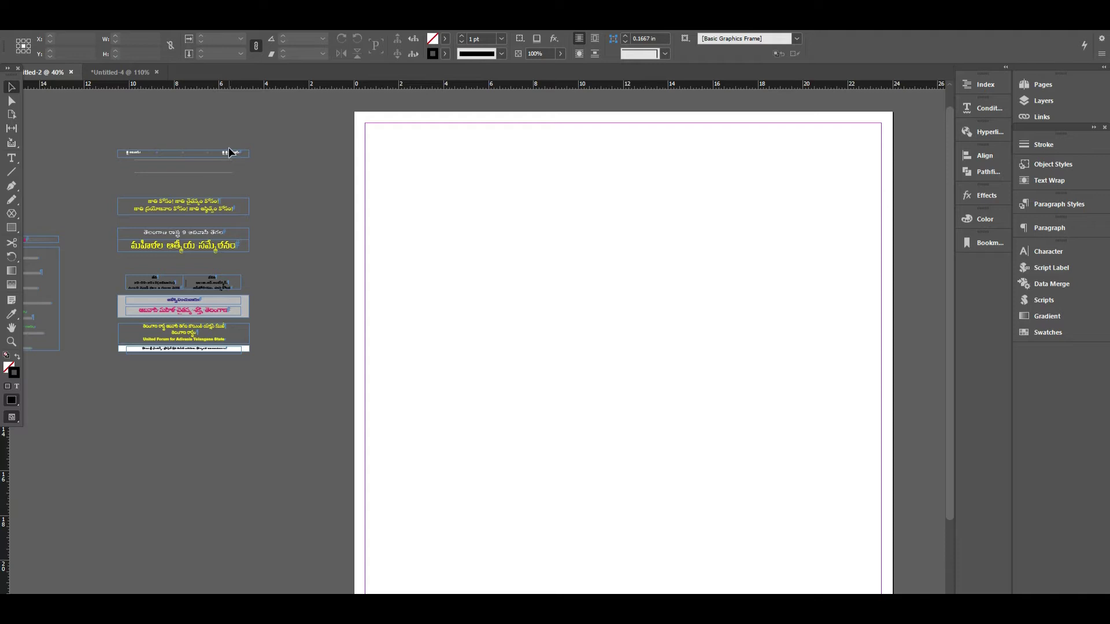
{"action": "left_click", "coordinate": [242, 158]}
{"action": "key", "text": "ctrl+c"}
{"action": "key", "text": "ctrl+Tab"}
{"action": "key", "text": "ctrl+v"}
{"action": "left_click_drag", "start_coordinate": [597, 354], "coordinate": [596, 185]}
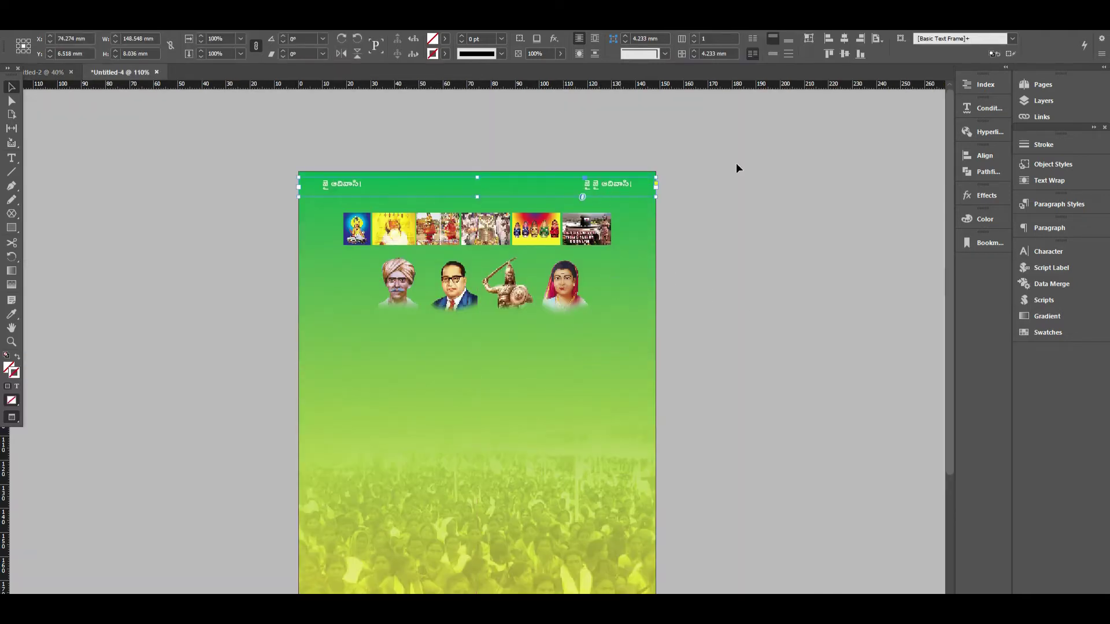
{"action": "left_click", "coordinate": [843, 39]}
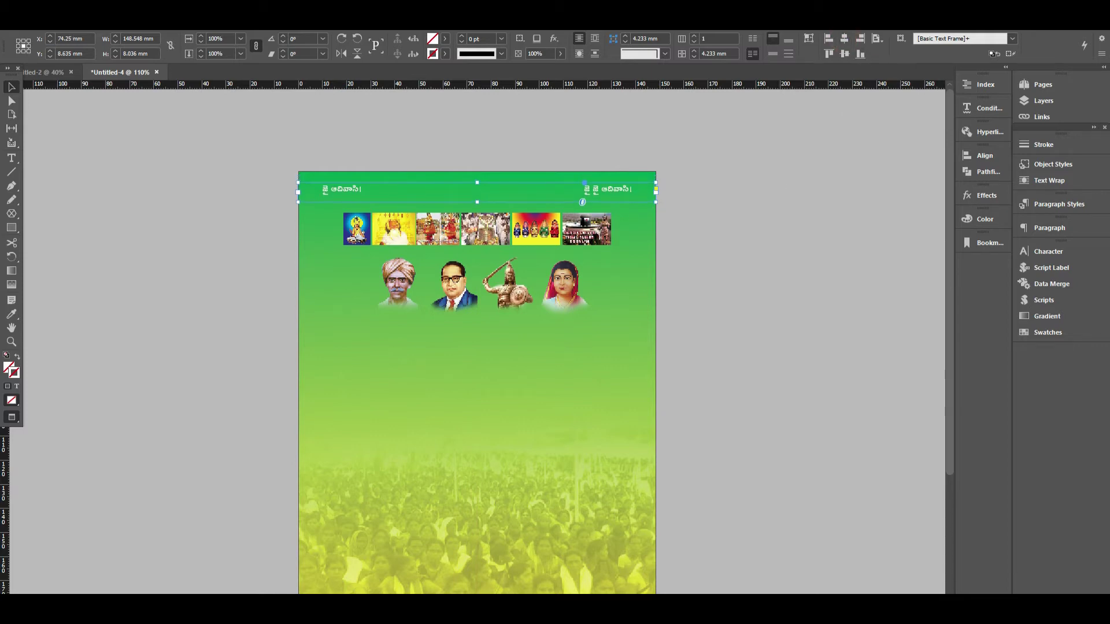
{"action": "left_click", "coordinate": [39, 72]}
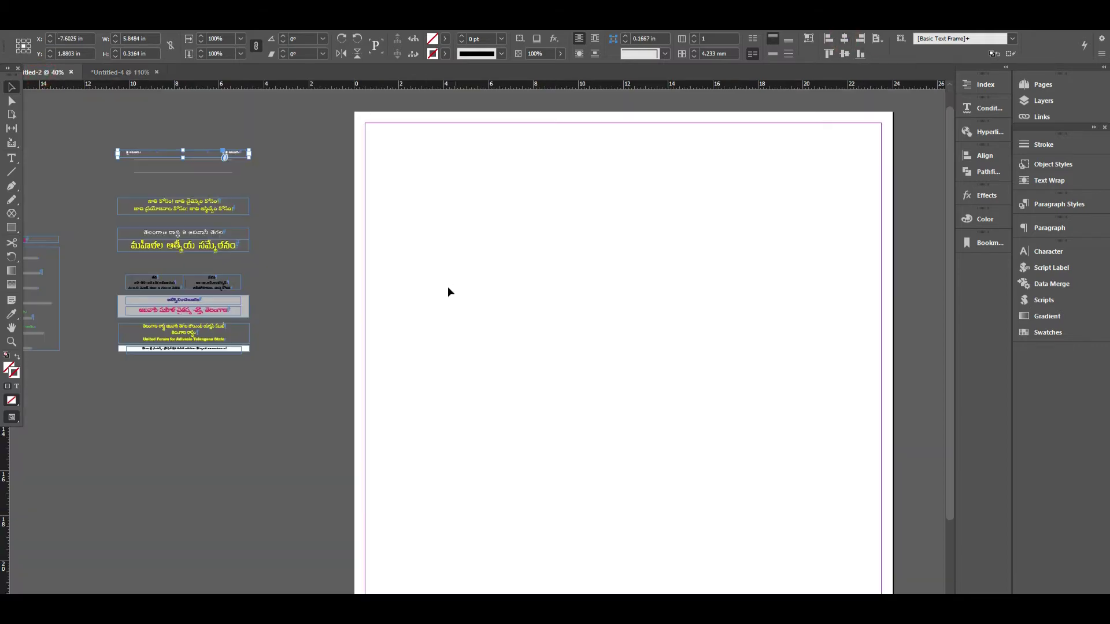
{"action": "left_click", "coordinate": [671, 311]}
{"action": "key", "text": "alt+Tab"}
{"action": "key", "text": "alt+Tab"}
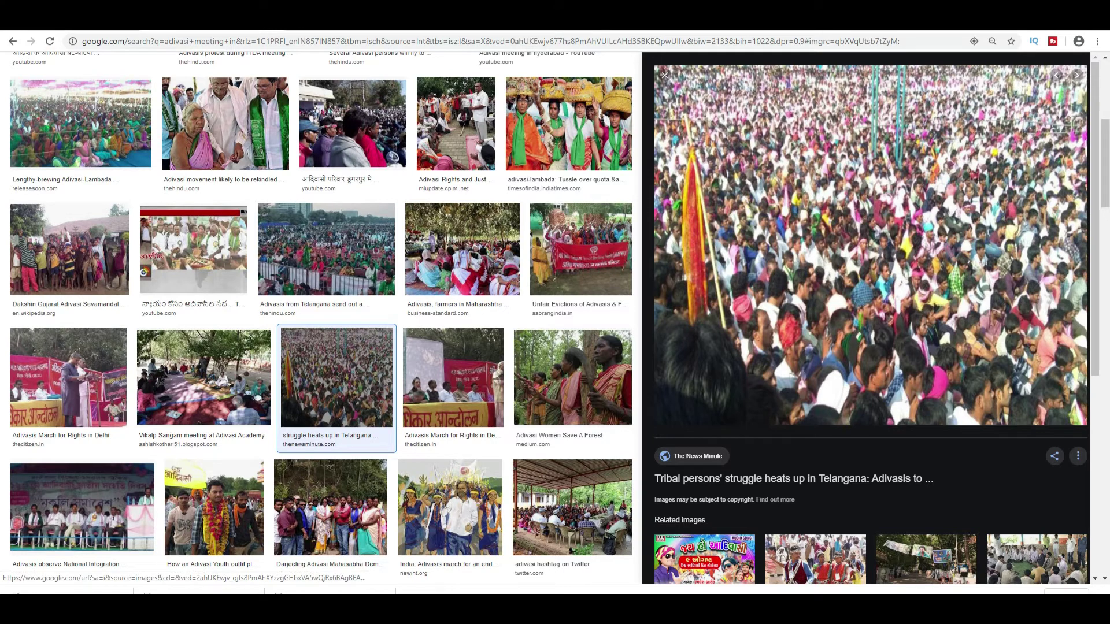
{"action": "scroll", "coordinate": [413, 321], "scroll_direction": "up", "scroll_amount": 3}
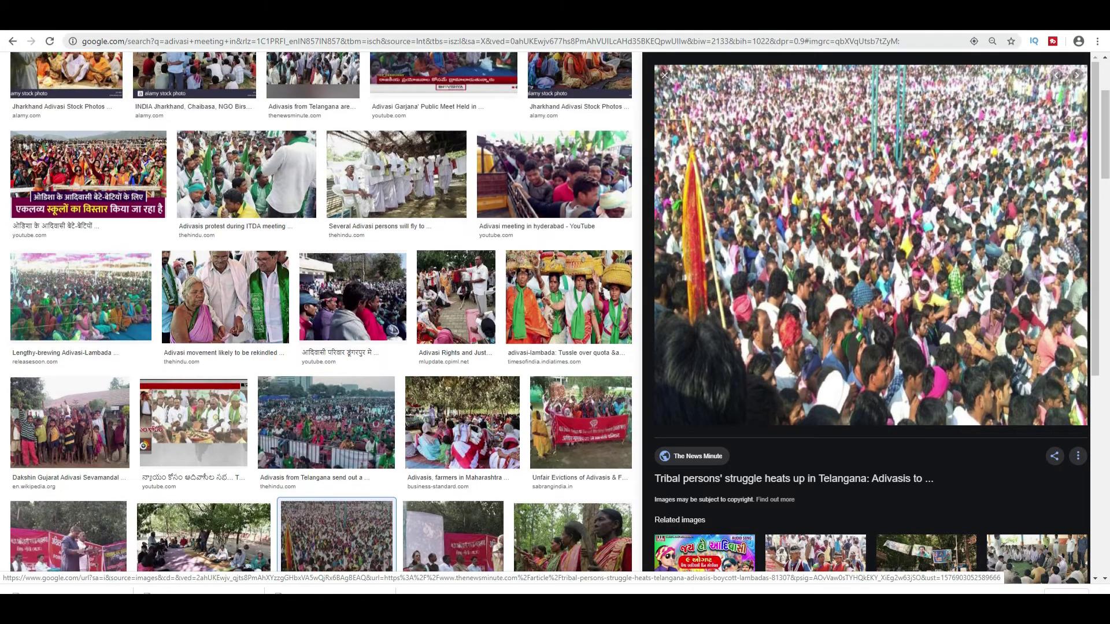
{"action": "left_click", "coordinate": [79, 29]}
{"action": "key", "text": "alt+Tab"}
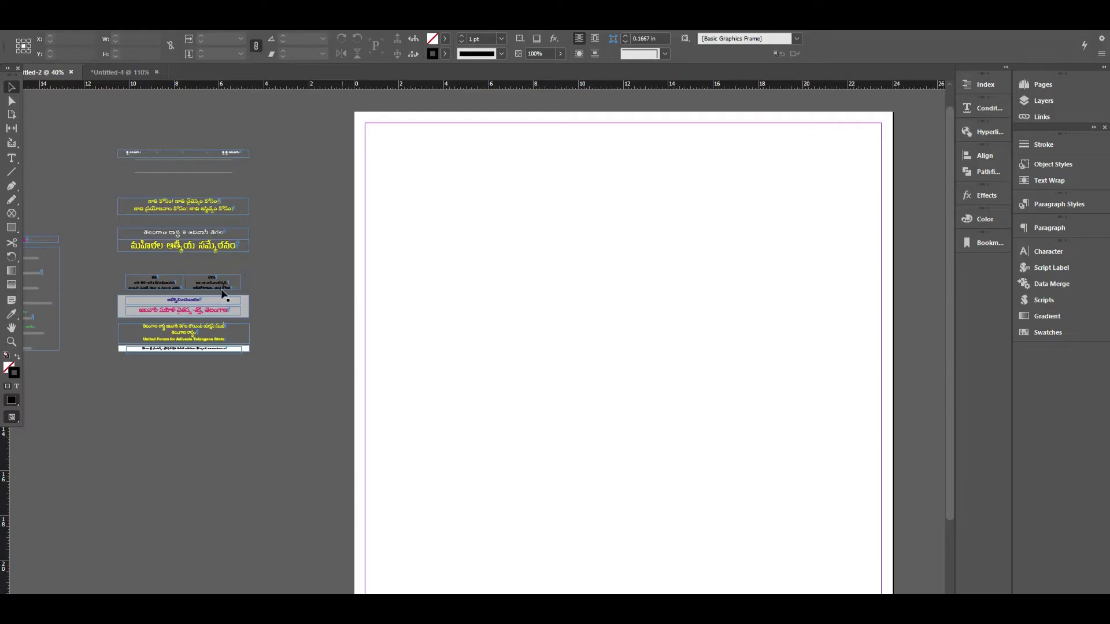
Copy the two-line yellow slogan from Untitled-2 and paste it below the portraits in Untitled-4
{"action": "left_click_drag", "start_coordinate": [224, 258], "coordinate": [233, 261]}
{"action": "left_click_drag", "start_coordinate": [92, 128], "coordinate": [326, 382]}
{"action": "left_click", "coordinate": [388, 294]}
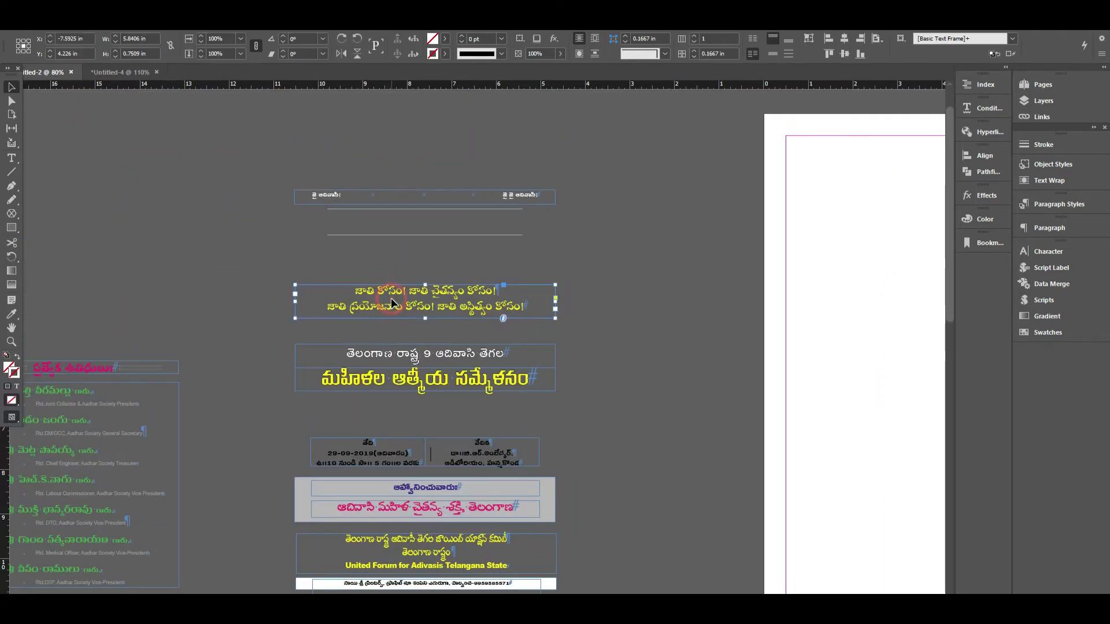
{"action": "key", "text": "ctrl+Tab"}
{"action": "key", "text": "ctrl+v"}
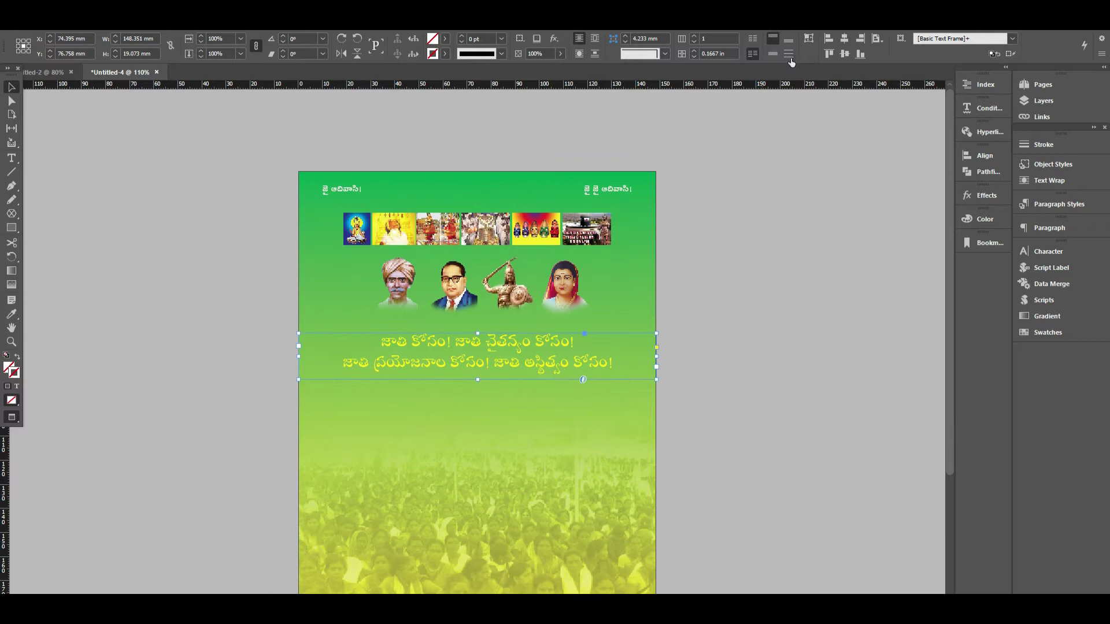
{"action": "left_click", "coordinate": [760, 334]}
{"action": "left_click_drag", "start_coordinate": [723, 433], "coordinate": [676, 445]}
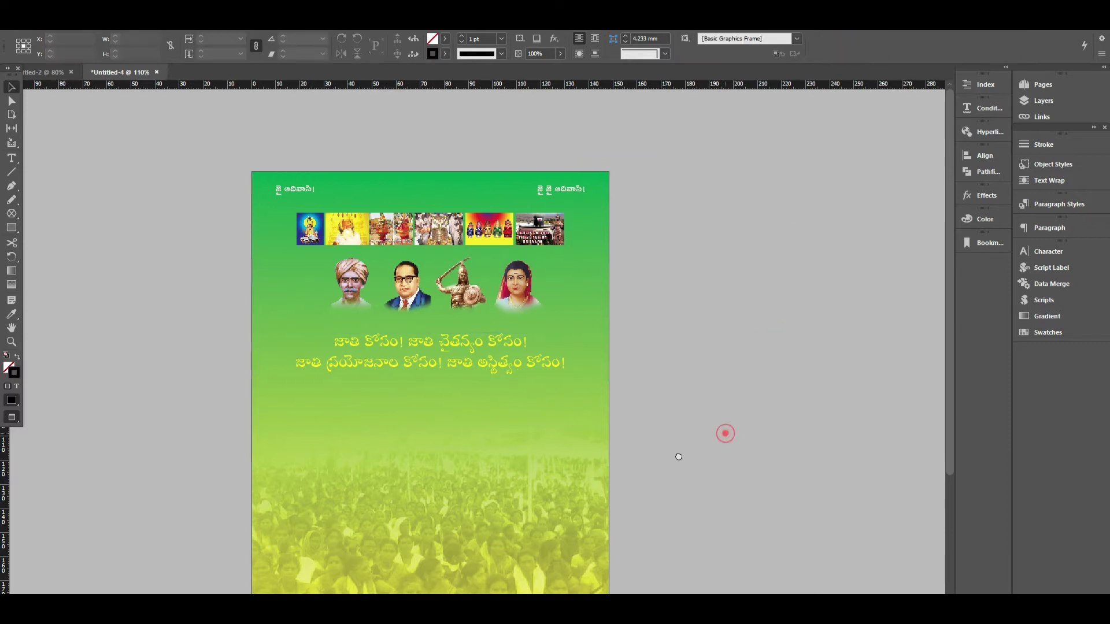
Copy the white and yellow heading frames from Untitled-2 into Untitled-4 and center them horizontally on the page
{"action": "left_click", "coordinate": [48, 73]}
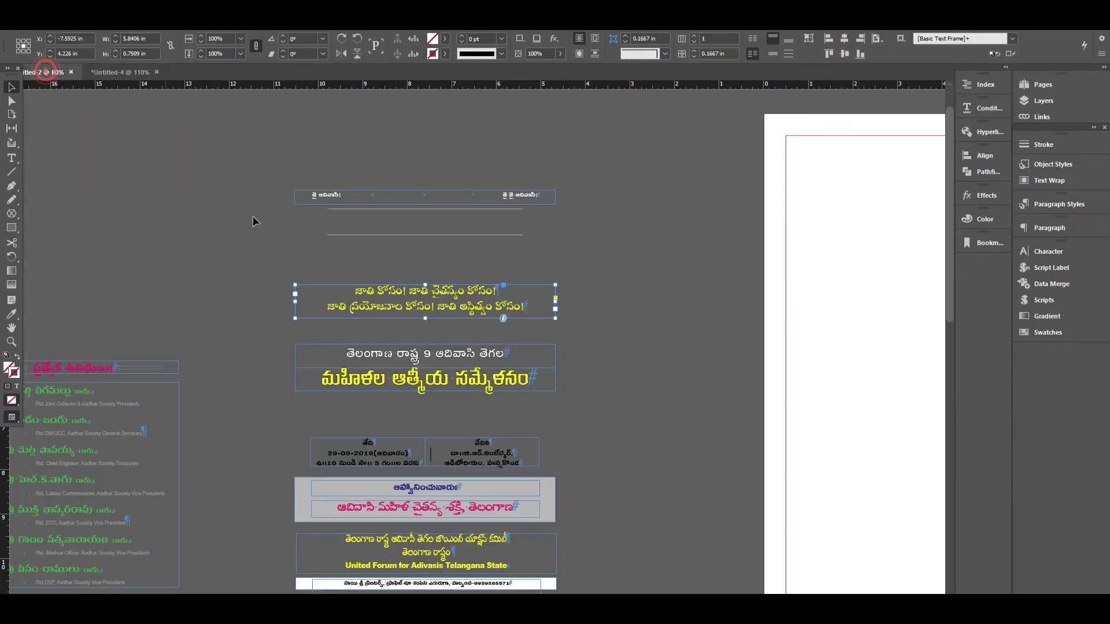
{"action": "left_click", "coordinate": [461, 358]}
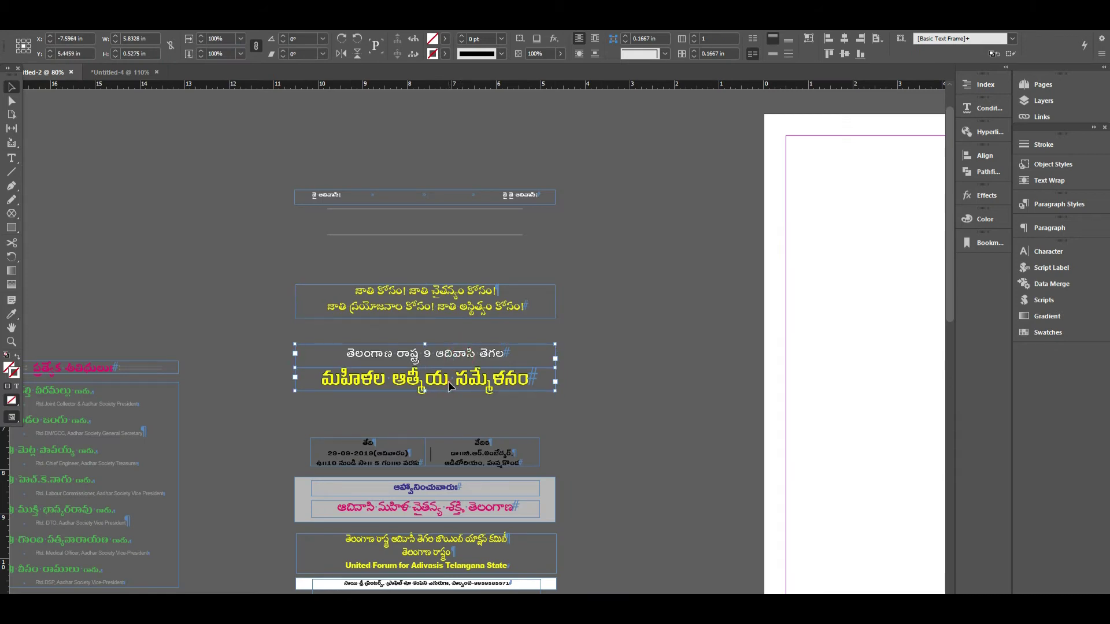
{"action": "key", "text": "ctrl+Tab"}
{"action": "key", "text": "ctrl+v"}
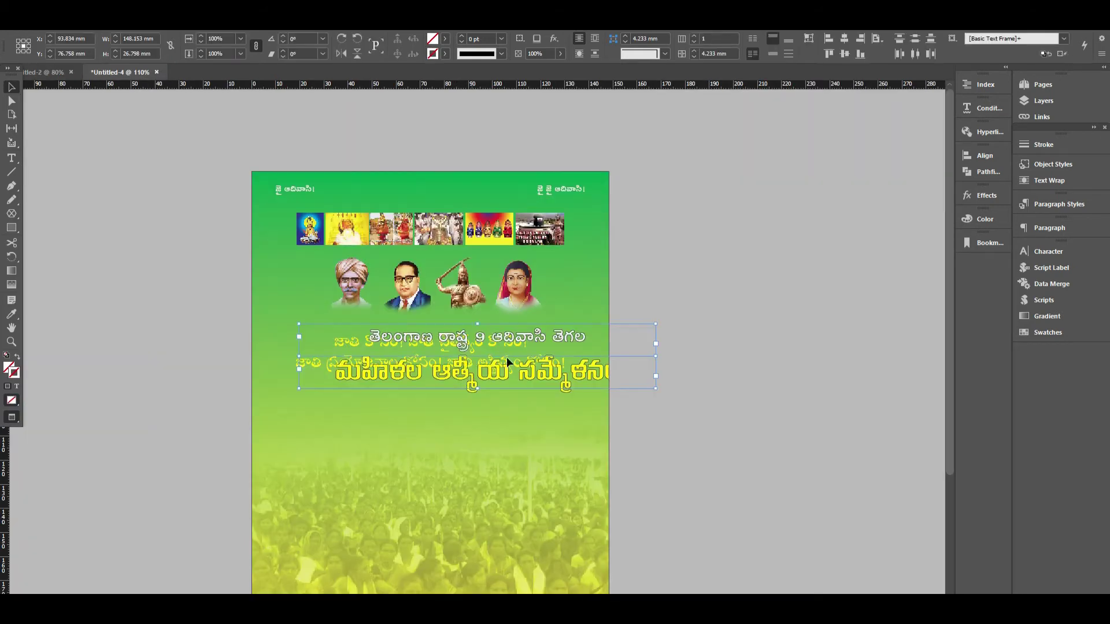
{"action": "left_click", "coordinate": [874, 41]}
{"action": "left_click", "coordinate": [913, 92]}
{"action": "left_click", "coordinate": [839, 39]}
Move the white and yellow heading down below the slogan, to a Y position of about 109 mm
{"action": "key", "text": "shift+Down"}
{"action": "key", "text": "shift+Down"}
{"action": "key", "text": "shift+Down"}
{"action": "key", "text": "shift+Down"}
{"action": "key", "text": "shift+Down"}
{"action": "key", "text": "shift+Down"}
{"action": "key", "text": "shift+Down"}
{"action": "key", "text": "shift+Down"}
{"action": "key", "text": "shift+Down"}
{"action": "key", "text": "Down"}
{"action": "scroll", "coordinate": [751, 353], "scroll_direction": "down", "scroll_amount": 2}
{"action": "left_click_drag", "start_coordinate": [684, 404], "coordinate": [662, 395]}
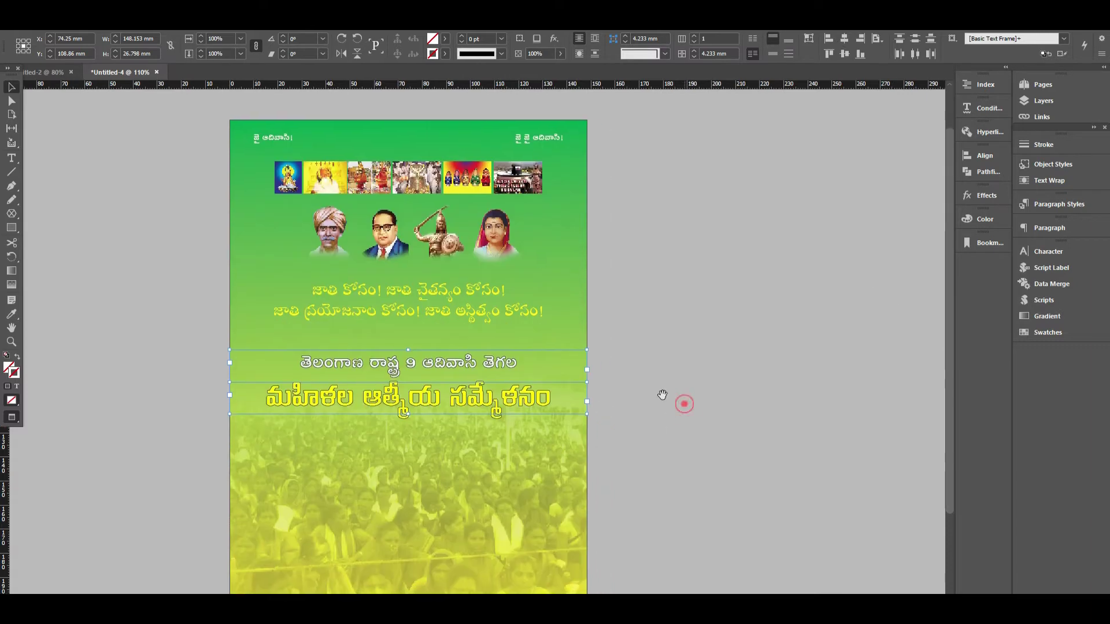
Copy the date and venue block from Untitled-2 to below the heading in Untitled-4, centered horizontally at Y about 153 mm
{"action": "left_click", "coordinate": [47, 72]}
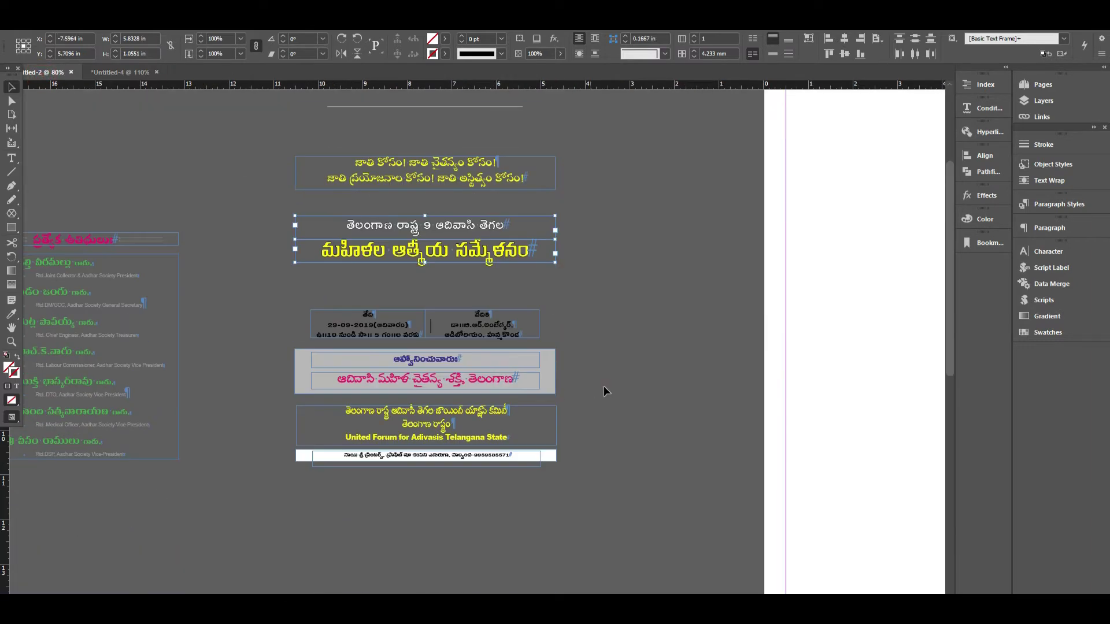
{"action": "left_click", "coordinate": [602, 385]}
{"action": "left_click_drag", "start_coordinate": [272, 289], "coordinate": [539, 327]}
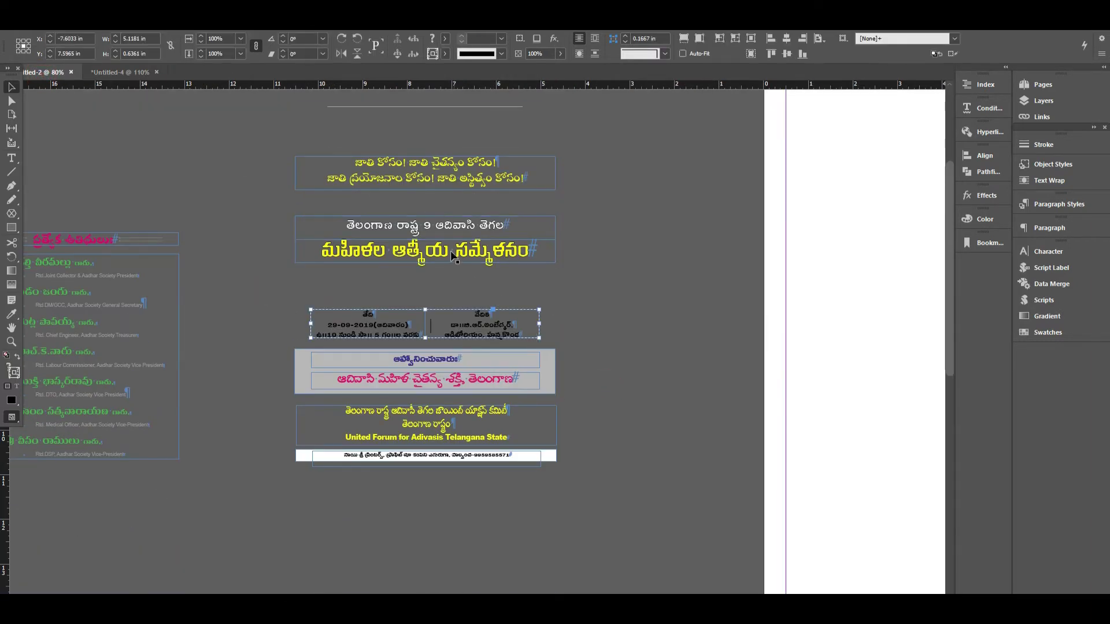
{"action": "key", "text": "ctrl+c"}
{"action": "key", "text": "ctrl+Tab"}
{"action": "key", "text": "ctrl+v"}
{"action": "left_click", "coordinate": [786, 39]}
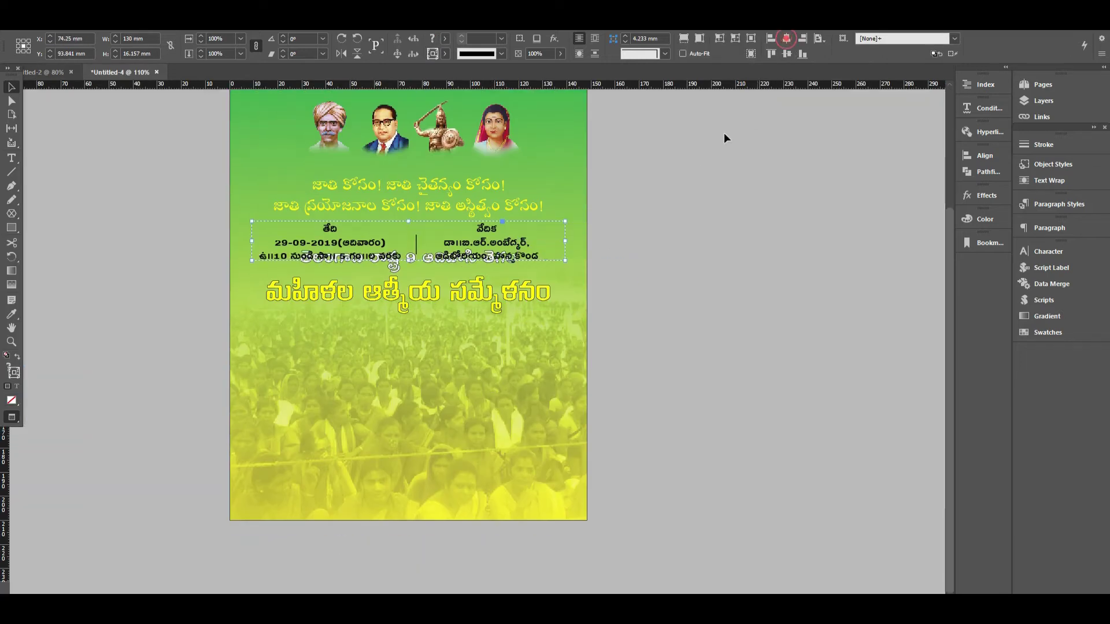
{"action": "left_click_drag", "start_coordinate": [503, 258], "coordinate": [507, 402]}
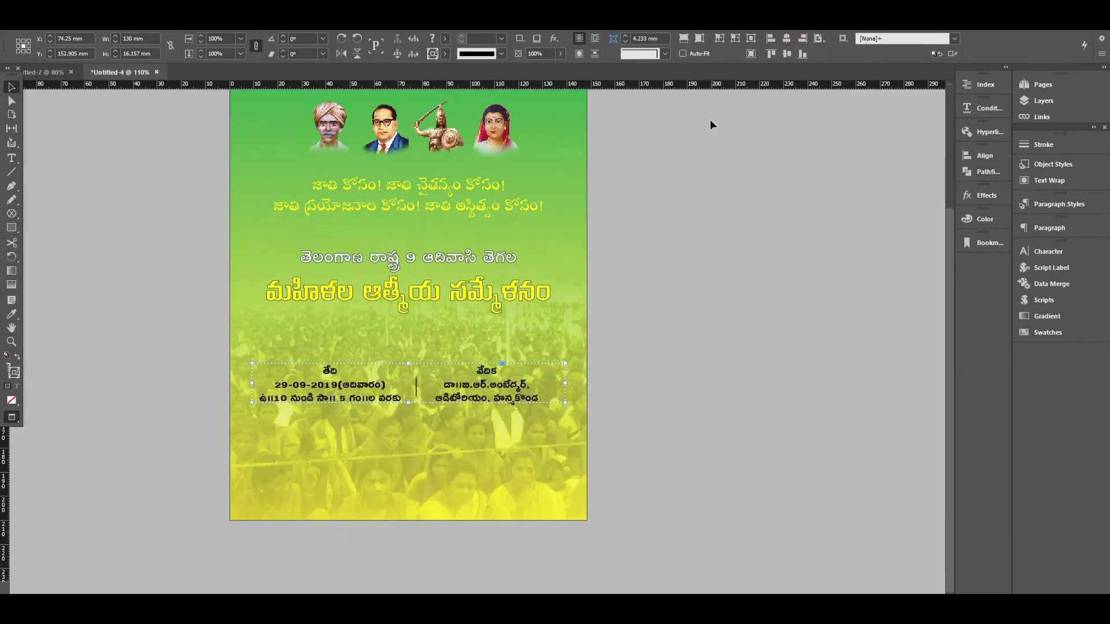
{"action": "left_click", "coordinate": [786, 40]}
Copy the translucent inviter band with its two text lines from Untitled-2 to below the date and venue block, at Y about 183 mm
{"action": "left_click", "coordinate": [54, 73]}
{"action": "left_click_drag", "start_coordinate": [407, 339], "coordinate": [407, 478]}
{"action": "key", "text": "ctrl+z"}
{"action": "left_click_drag", "start_coordinate": [601, 348], "coordinate": [552, 326]}
{"action": "key", "text": "ctrl+z"}
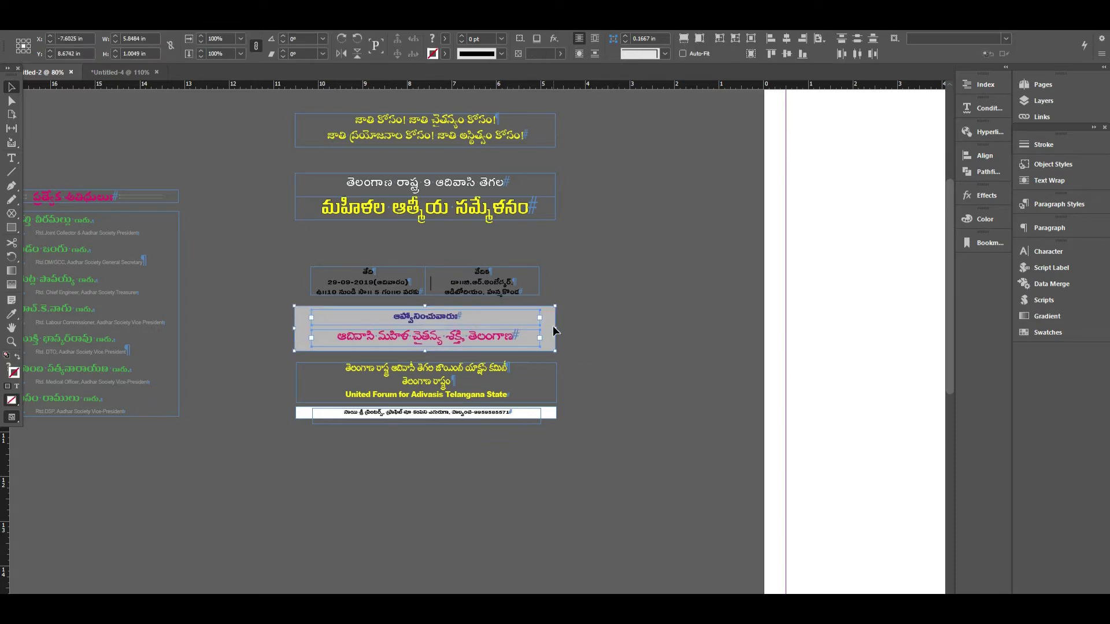
{"action": "key", "text": "ctrl+Tab"}
{"action": "key", "text": "ctrl+v"}
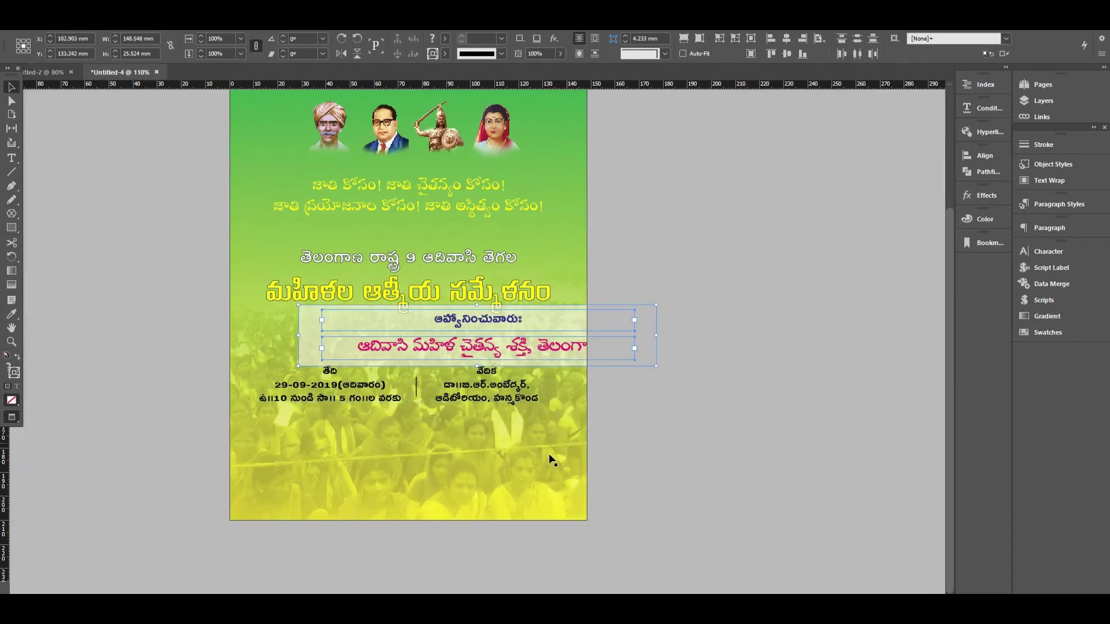
{"action": "left_click_drag", "start_coordinate": [539, 331], "coordinate": [470, 448]}
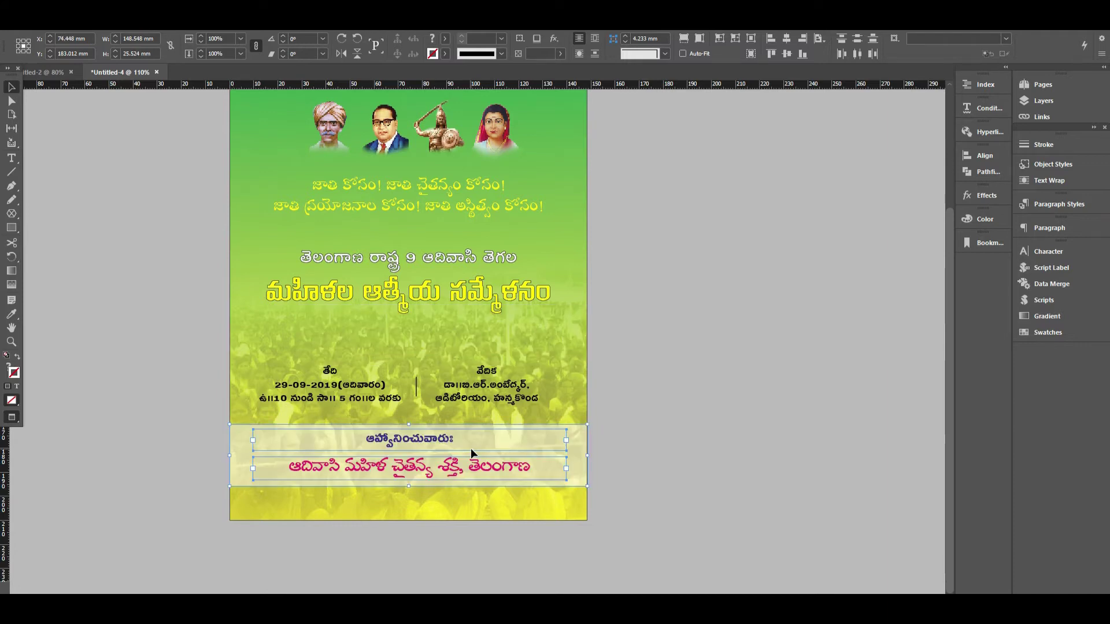
{"action": "left_click", "coordinate": [719, 483]}
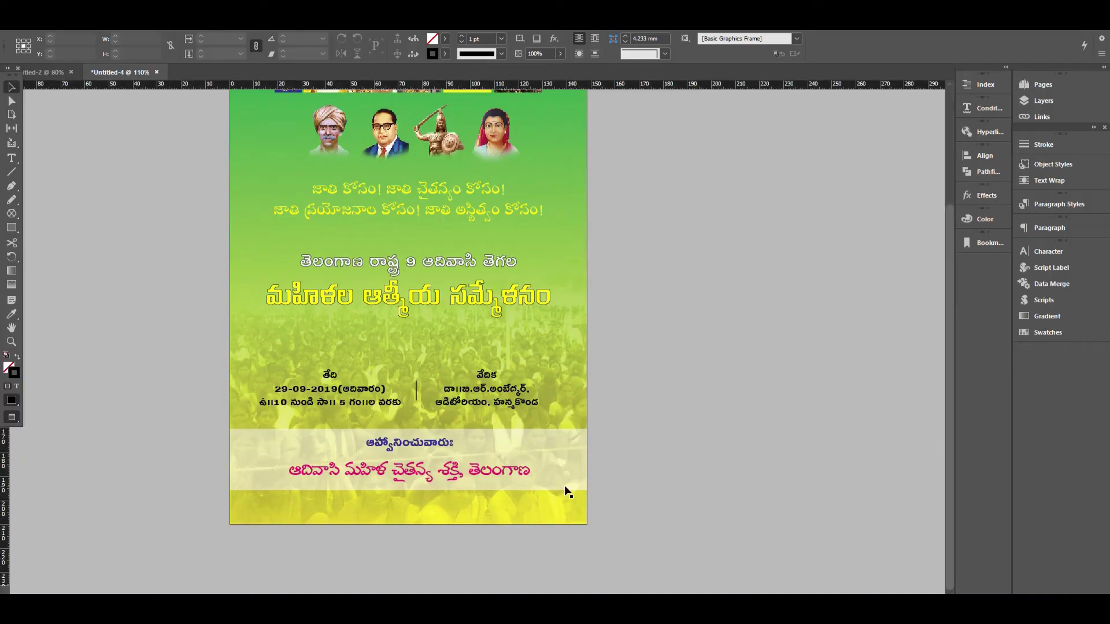
Nudge the date and venue block down to a Y position of about 157 mm and center it horizontally
{"action": "left_click", "coordinate": [483, 397]}
{"action": "key", "text": "shift+Down"}
{"action": "key", "text": "Down"}
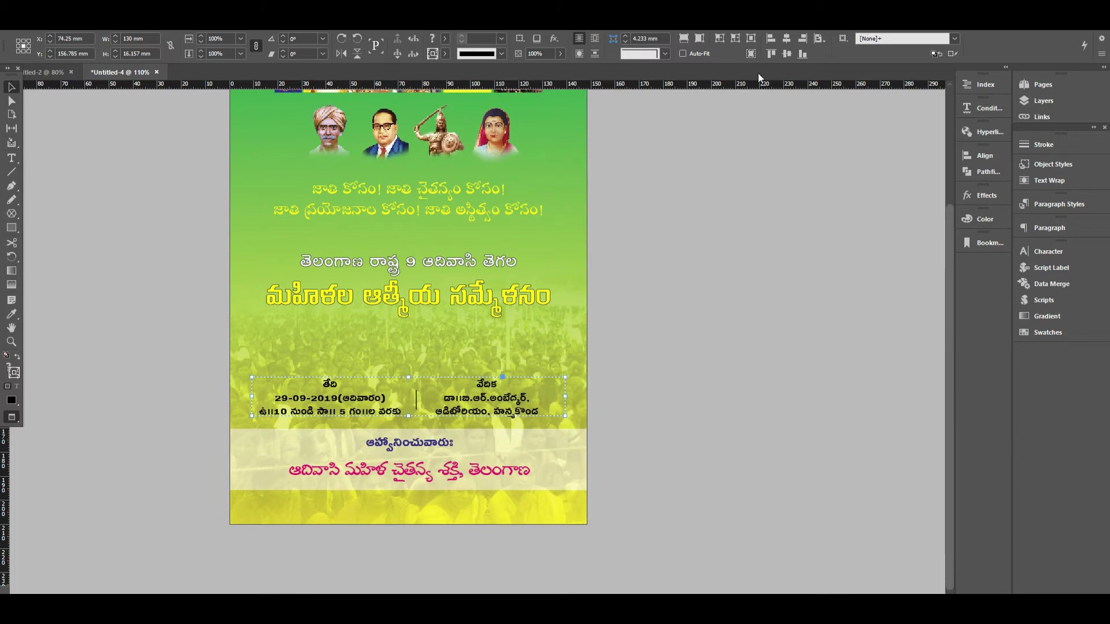
{"action": "left_click", "coordinate": [786, 39]}
{"action": "scroll", "coordinate": [728, 373], "scroll_direction": "up", "scroll_amount": 2}
{"action": "left_click", "coordinate": [729, 373]}
Try to move the white and yellow heading frames together slightly higher on the page
{"action": "left_click", "coordinate": [441, 393]}
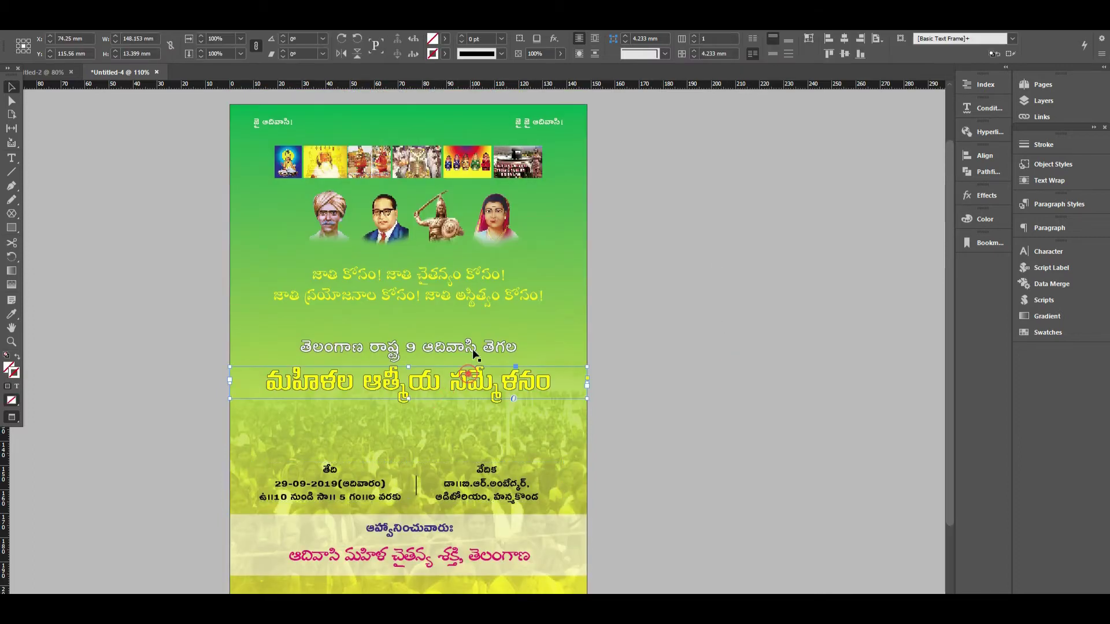
{"action": "left_click", "coordinate": [473, 347], "text": "shift"}
{"action": "left_click_drag", "start_coordinate": [472, 350], "coordinate": [464, 324]}
{"action": "key", "text": "ctrl+z"}
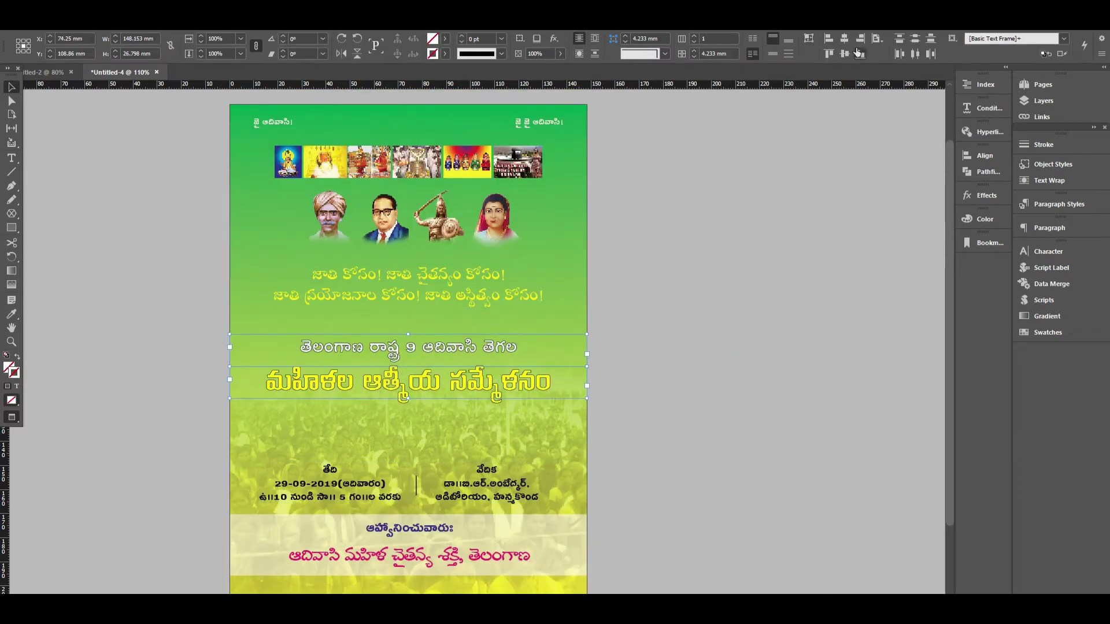
Realign the white and yellow heading frames, raise them slightly, and nudge the yellow slogan up closer to the portraits
{"action": "left_click", "coordinate": [846, 53]}
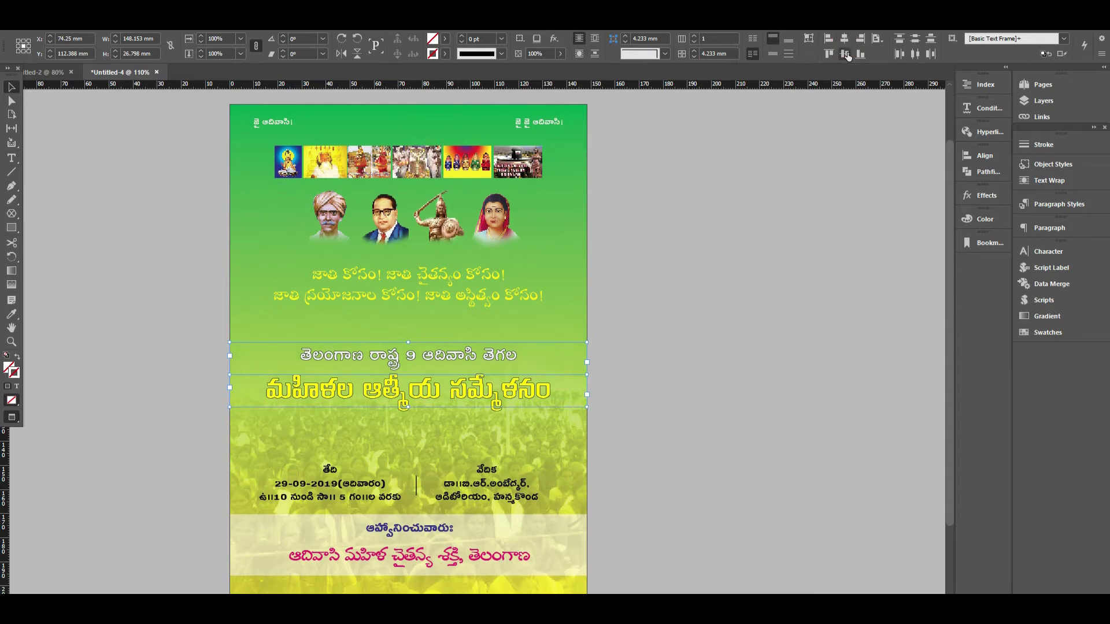
{"action": "key", "text": "shift+Up"}
{"action": "left_click", "coordinate": [493, 280]}
{"action": "key", "text": "shift+Up"}
{"action": "key", "text": "Up"}
{"action": "left_click", "coordinate": [701, 267]}
{"action": "left_click_drag", "start_coordinate": [693, 355], "coordinate": [688, 343]}
{"action": "key", "text": "ctrl+0"}
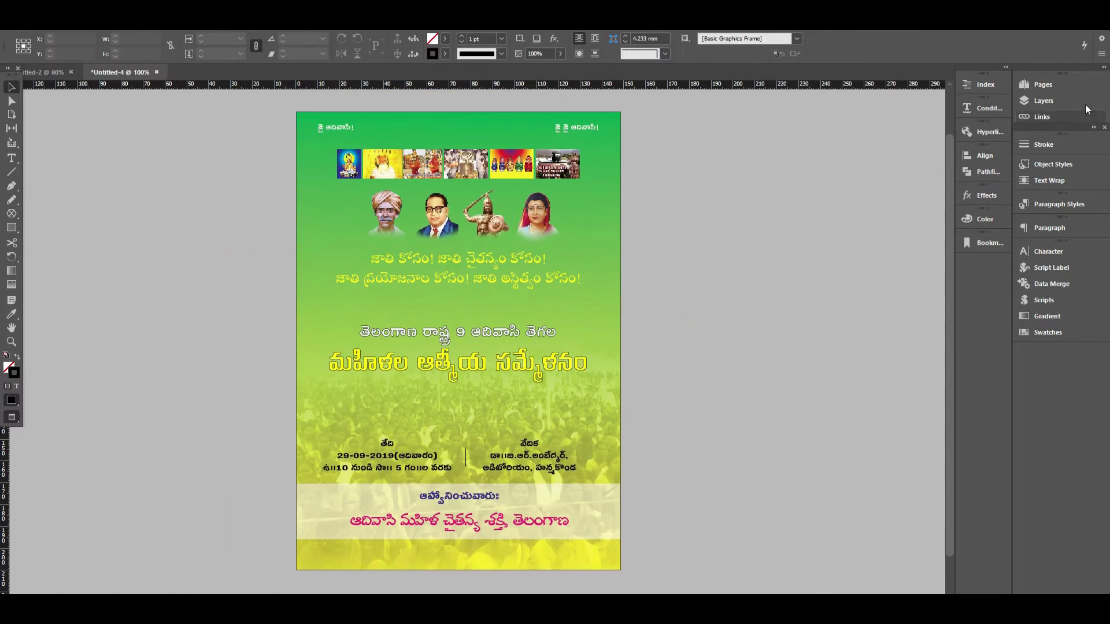
Add a second page to Untitled-4 and turn off shuffling for both the document pages and the selected spread
{"action": "left_click", "coordinate": [1073, 92]}
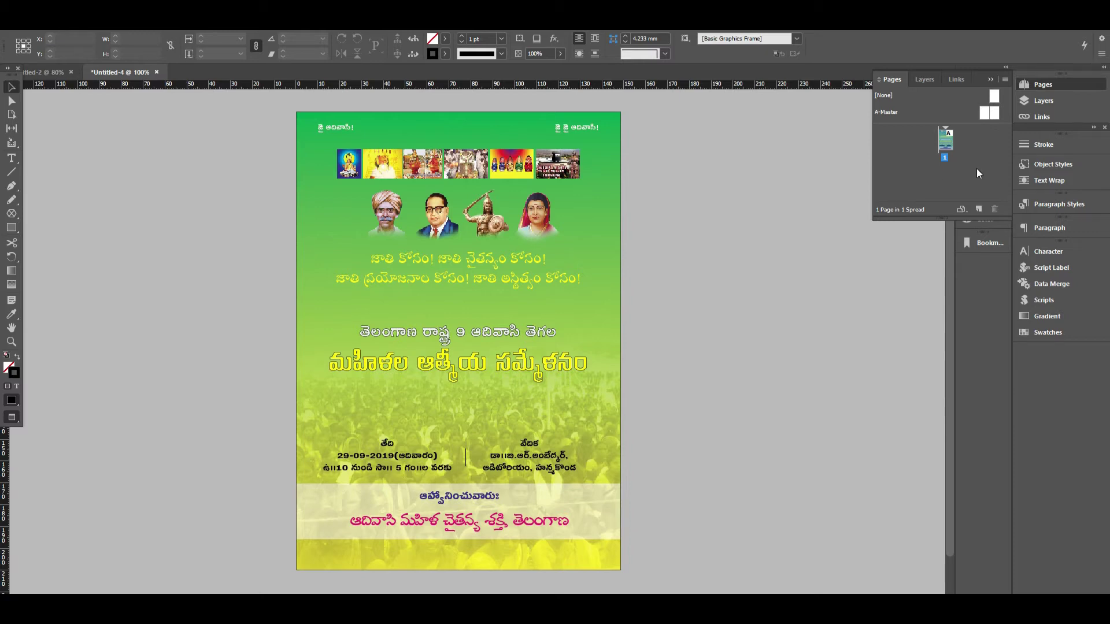
{"action": "key", "text": "ctrl+shift+p"}
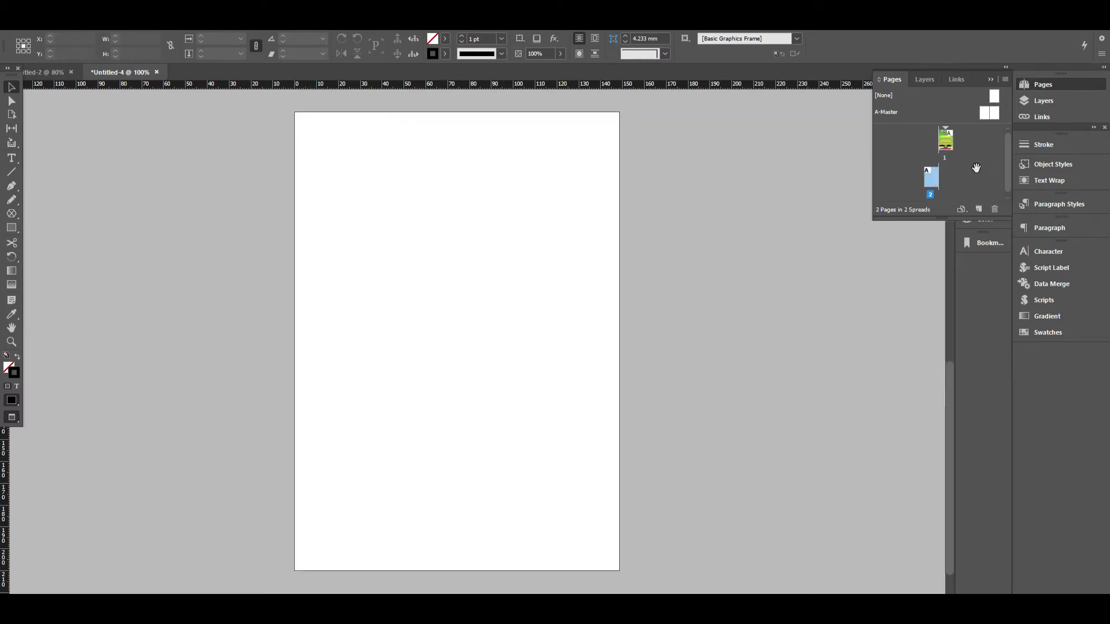
{"action": "right_click", "coordinate": [939, 183]}
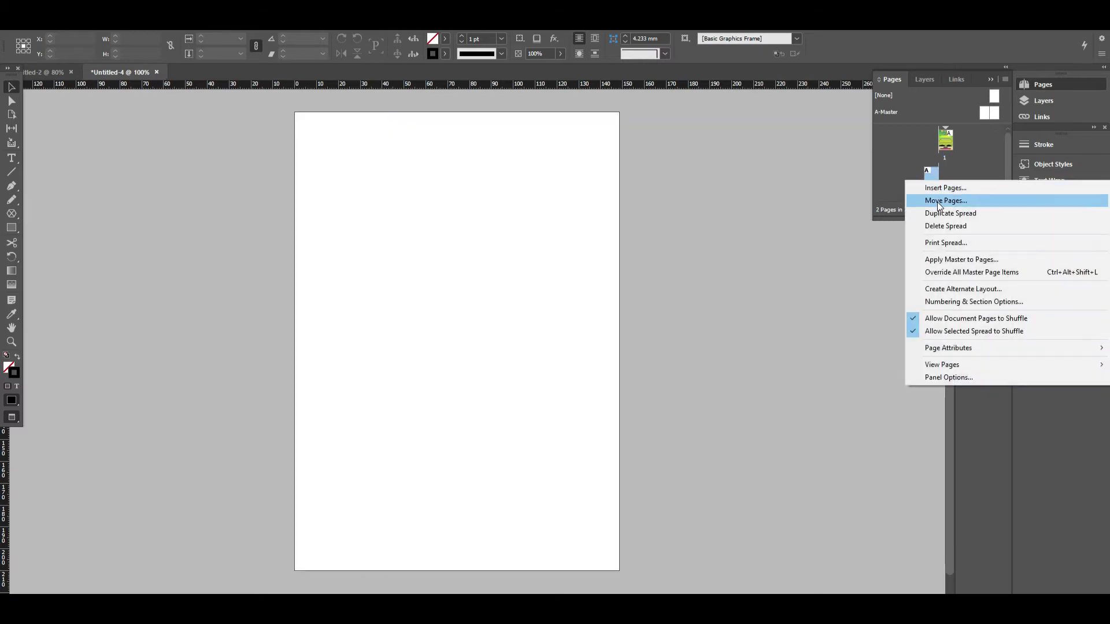
{"action": "left_click", "coordinate": [967, 317]}
{"action": "right_click", "coordinate": [932, 181]}
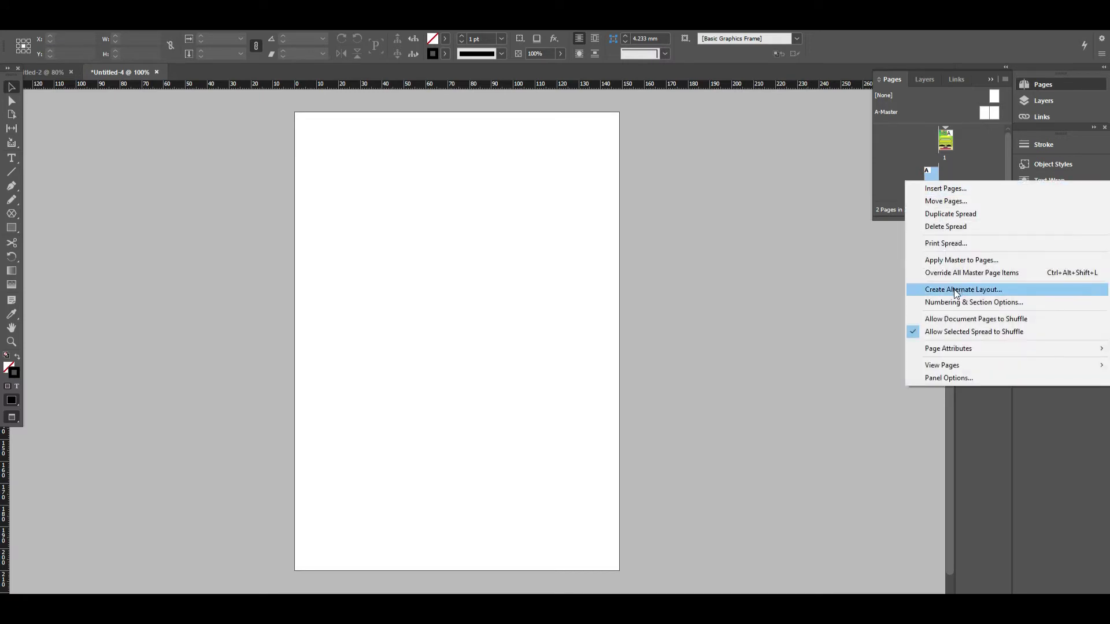
{"action": "left_click", "coordinate": [960, 332]}
Place the blank new page directly to the left of the cover page so both form one spread
{"action": "left_click_drag", "start_coordinate": [931, 180], "coordinate": [955, 139]}
{"action": "left_click_drag", "start_coordinate": [567, 277], "coordinate": [335, 263]}
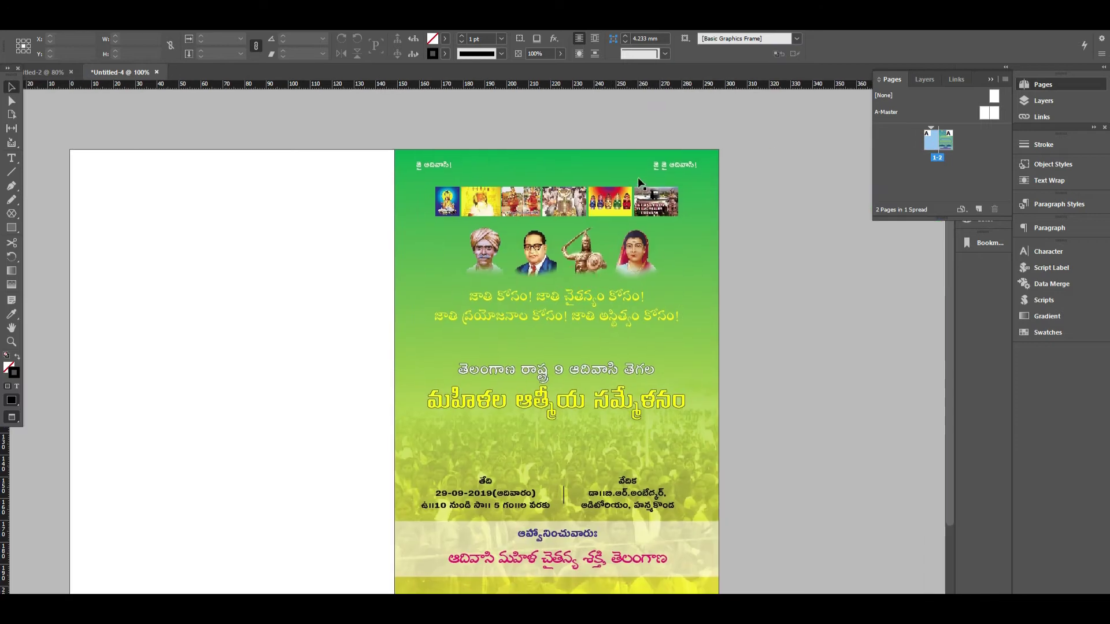
{"action": "left_click_drag", "start_coordinate": [601, 168], "coordinate": [634, 168]}
{"action": "left_click", "coordinate": [662, 163]}
{"action": "left_click", "coordinate": [1059, 84]}
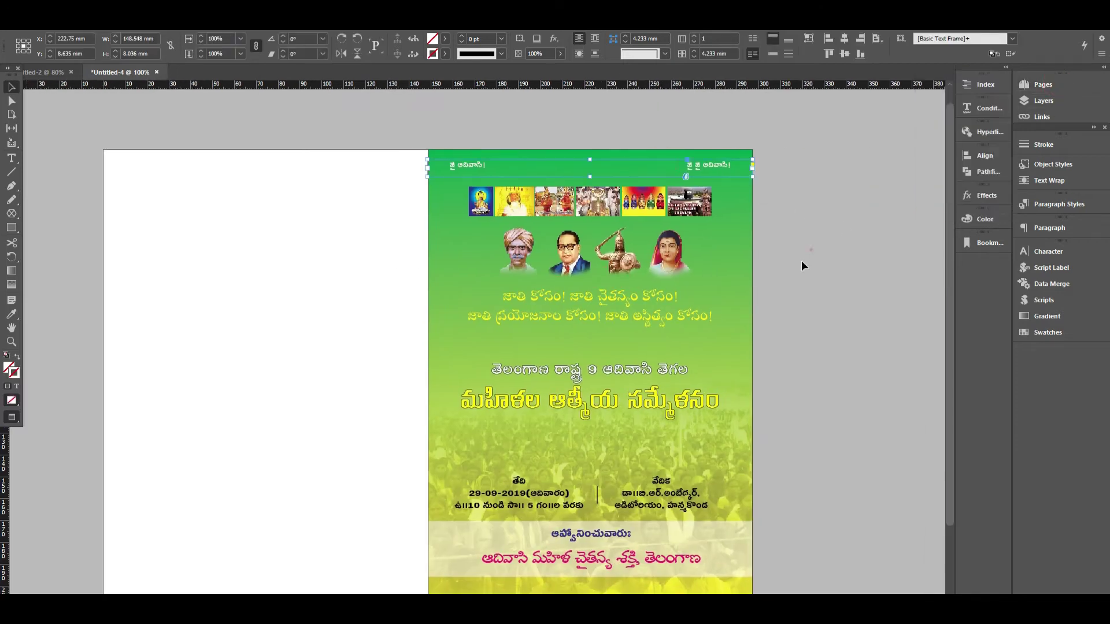
{"action": "left_click", "coordinate": [801, 260]}
Switch to Photoshop and delete the row of four portraits from Untitled-2
{"action": "key", "text": "alt+Tab"}
{"action": "key", "text": "alt+Tab"}
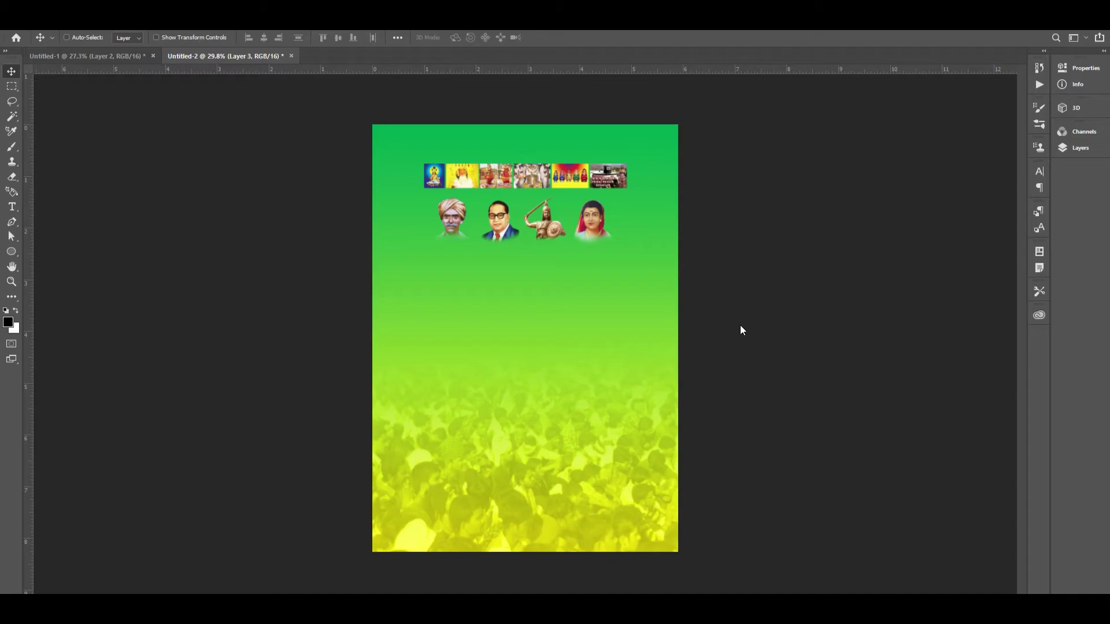
{"action": "left_click", "coordinate": [567, 231]}
{"action": "key", "text": "ctrl+z"}
{"action": "key", "text": "ctrl+shift+z"}
{"action": "left_click_drag", "start_coordinate": [591, 216], "coordinate": [593, 254]}
{"action": "key", "text": "ctrl+z"}
{"action": "key", "text": "Delete"}
Delete the strip of small pictures and the crowd photo, keeping only the green-to-yellow gradient
{"action": "left_click_drag", "start_coordinate": [580, 173], "coordinate": [576, 192]}
{"action": "key", "text": "Delete"}
{"action": "left_click_drag", "start_coordinate": [568, 472], "coordinate": [563, 426]}
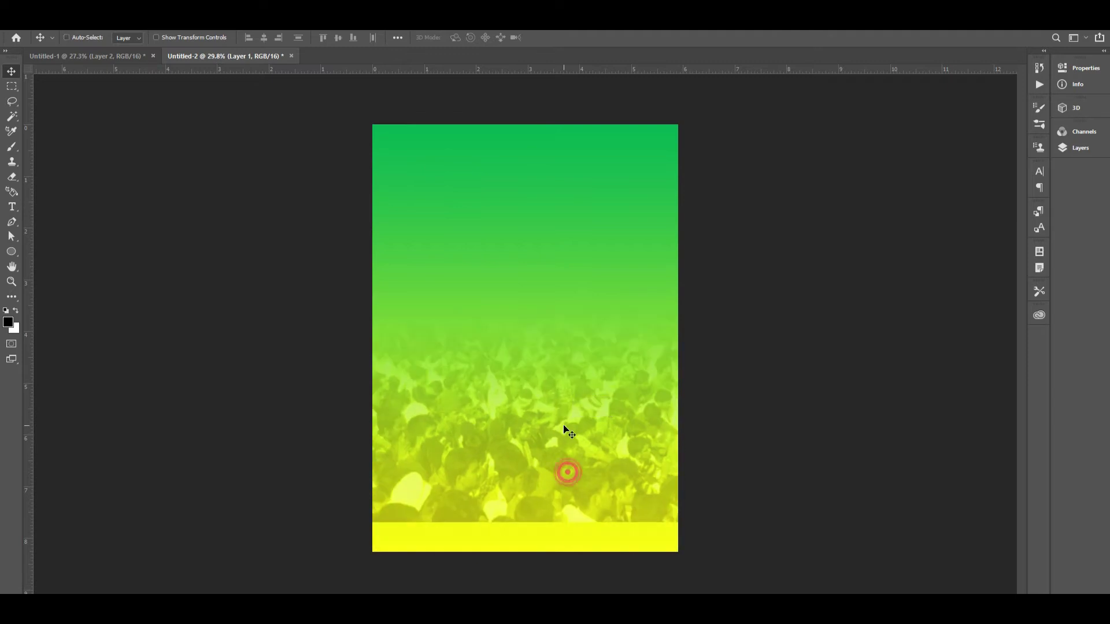
{"action": "key", "text": "Delete"}
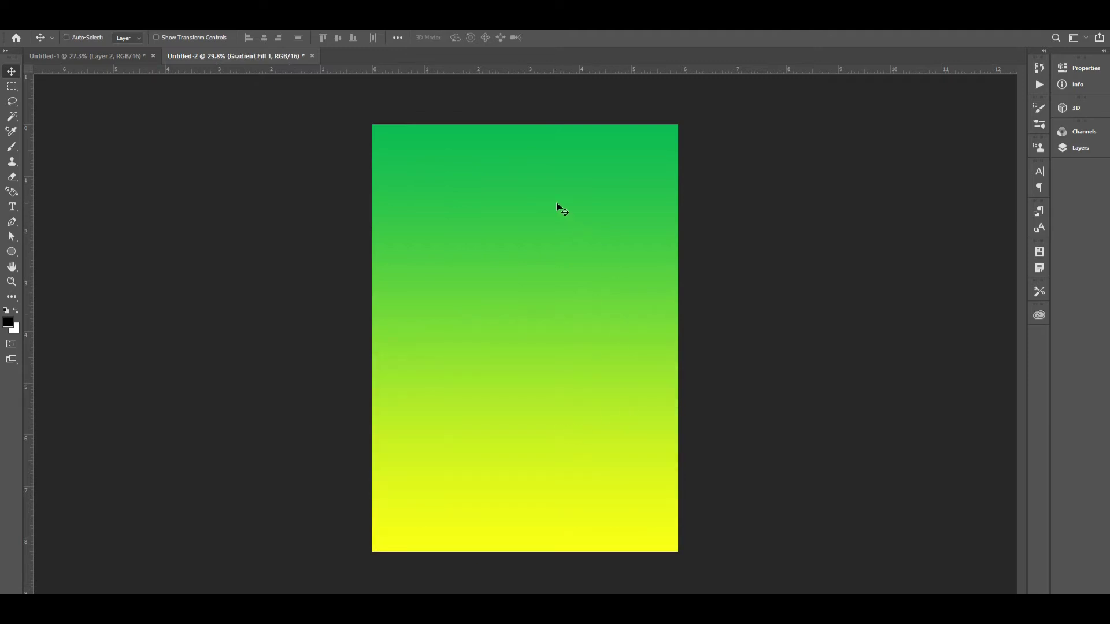
Open the gradient of the Gradient Fill 1 layer for editing
{"action": "key", "text": "F7"}
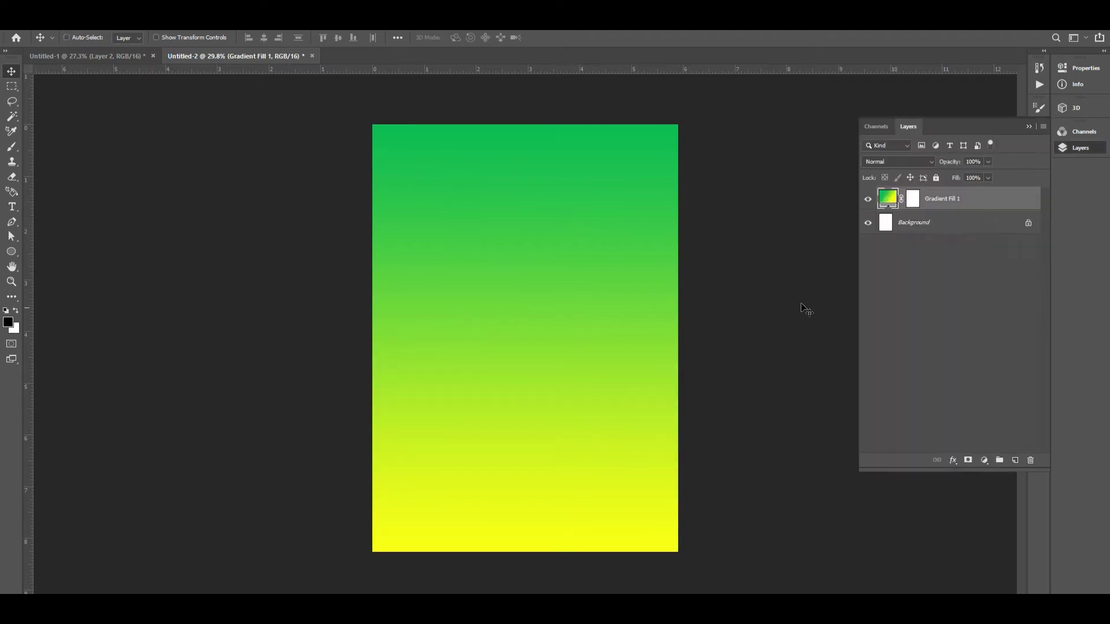
{"action": "double_click", "coordinate": [888, 200]}
{"action": "left_click", "coordinate": [812, 141]}
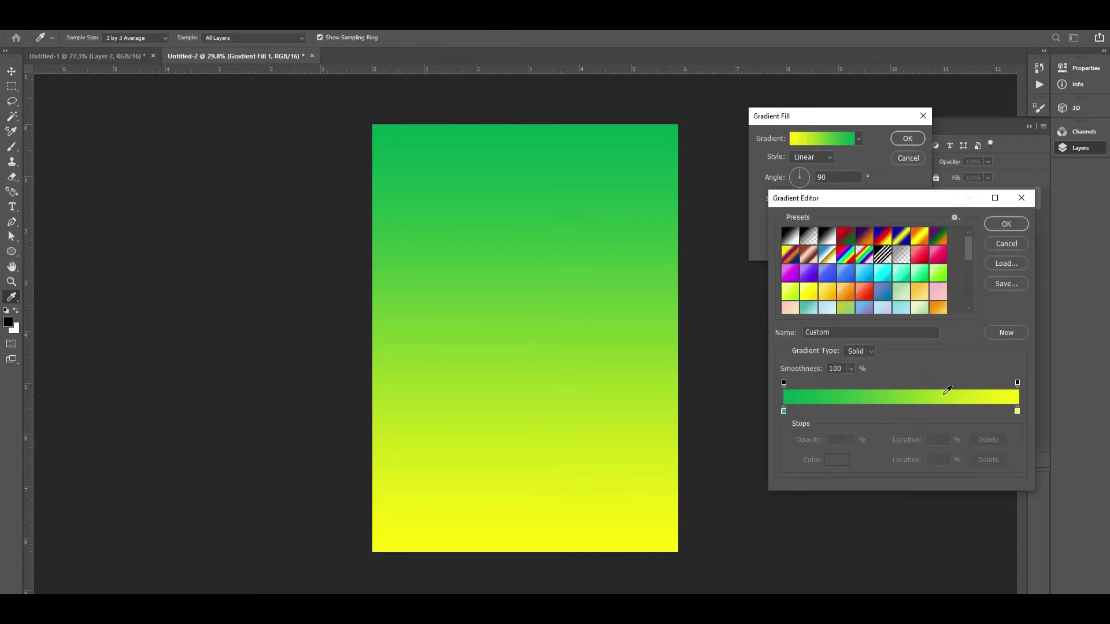
Switch to Chrome to examine the back cover in the finished brochure mockup photos, and return to Photoshop
{"action": "key", "text": "alt+Tab"}
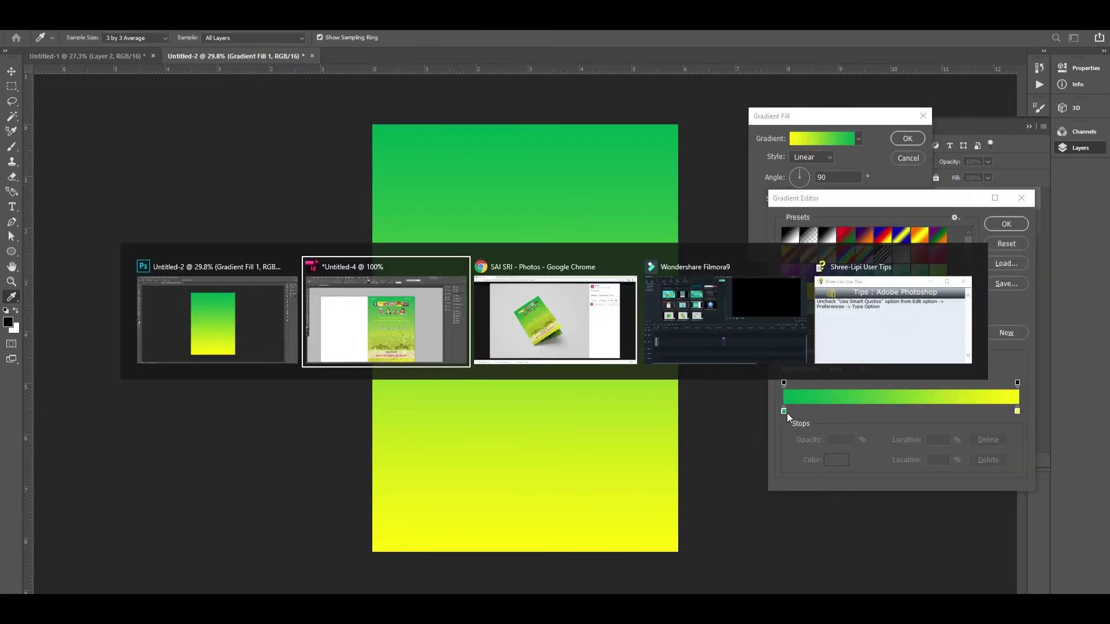
{"action": "key", "text": "alt+Tab"}
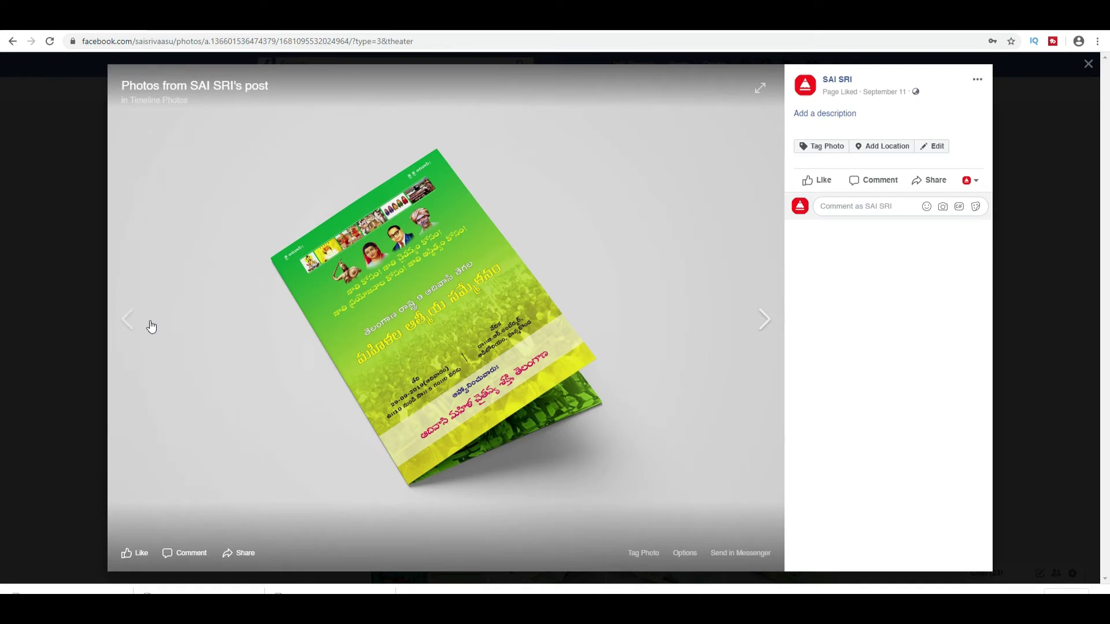
{"action": "left_click", "coordinate": [134, 316]}
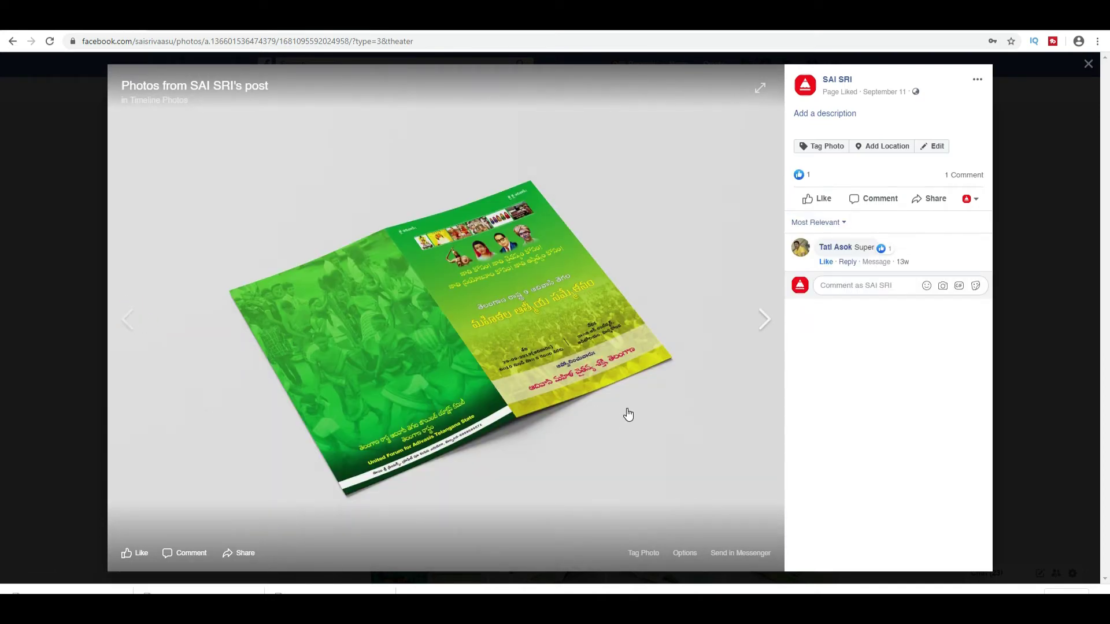
{"action": "key", "text": "alt+Tab"}
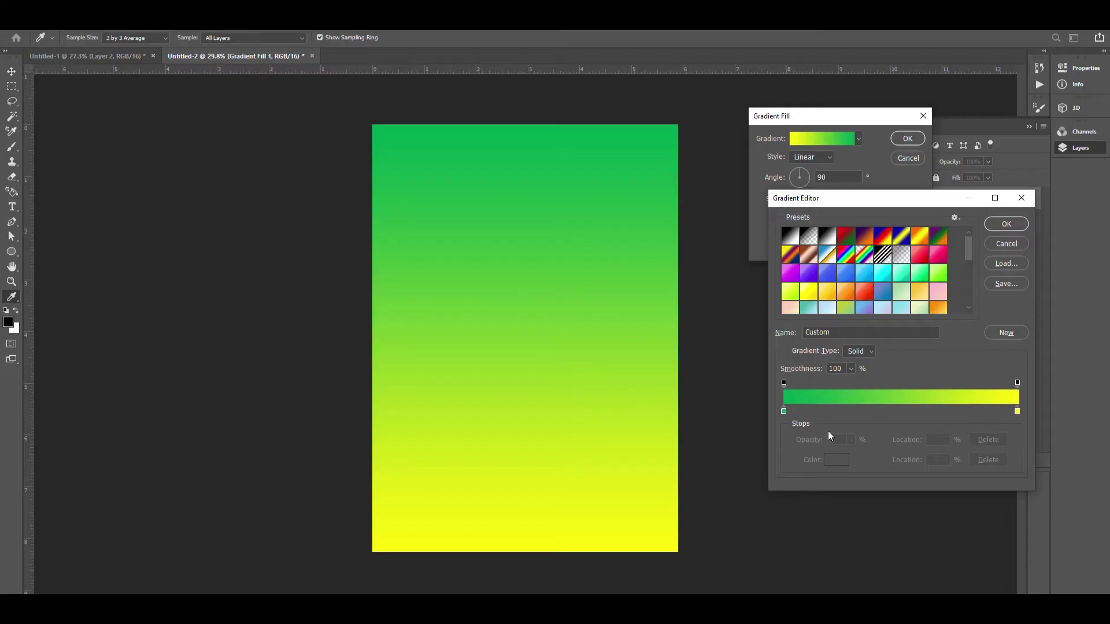
Move the green gradient stop inward to about a third of the ramp and recolor the yellow stop with C 45 and Y 100
{"action": "left_click_drag", "start_coordinate": [783, 411], "coordinate": [865, 411]}
{"action": "double_click", "coordinate": [1018, 411]}
{"action": "key", "text": "Tab"}
{"action": "key", "text": "Tab"}
{"action": "key", "text": "Tab"}
{"action": "key", "text": "Tab"}
{"action": "type", "text": "45"}
{"action": "key", "text": "Tab"}
{"action": "key", "text": "Tab"}
{"action": "type", "text": "100"}
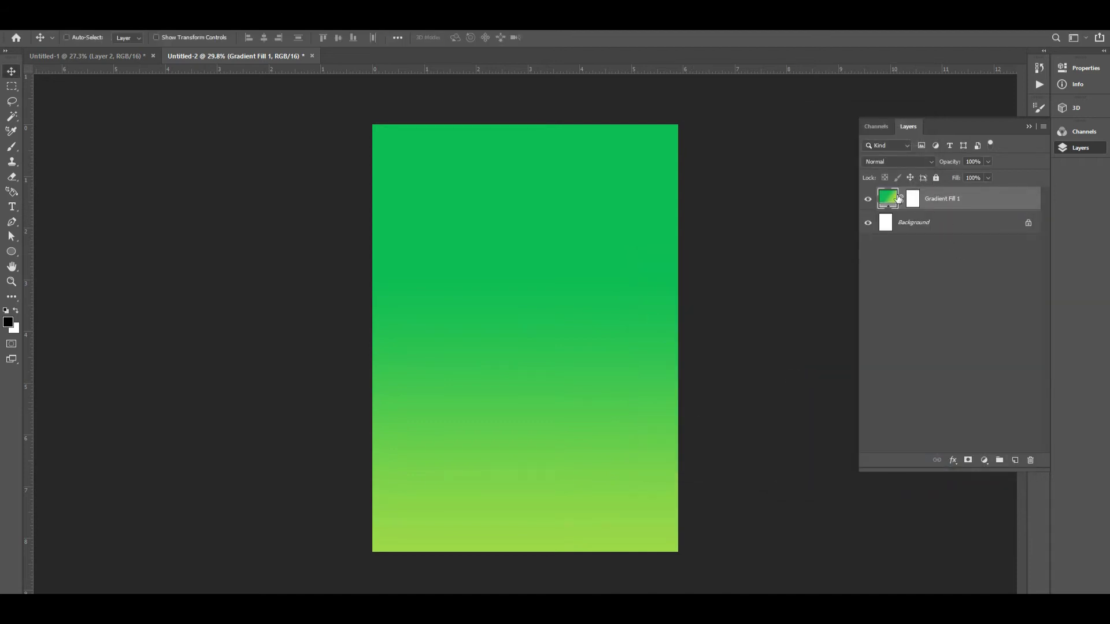
Turn off Reverse for the Gradient Fill 1 layer and move the green stop to a location of 2%
{"action": "double_click", "coordinate": [888, 201]}
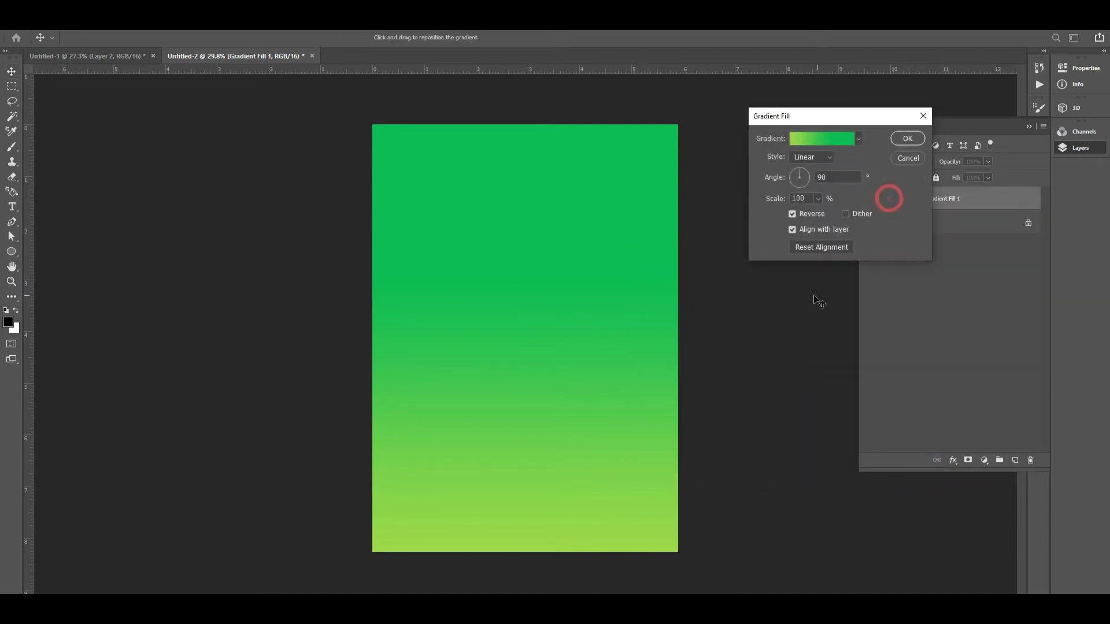
{"action": "left_click", "coordinate": [812, 214]}
{"action": "left_click", "coordinate": [817, 139]}
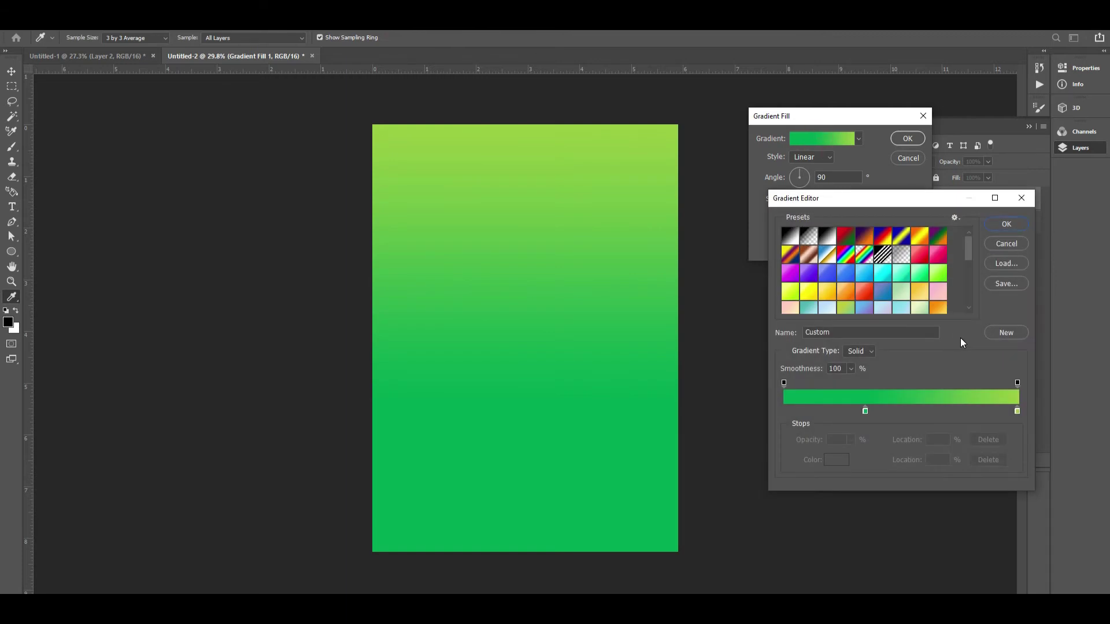
{"action": "left_click_drag", "start_coordinate": [867, 412], "coordinate": [789, 411]}
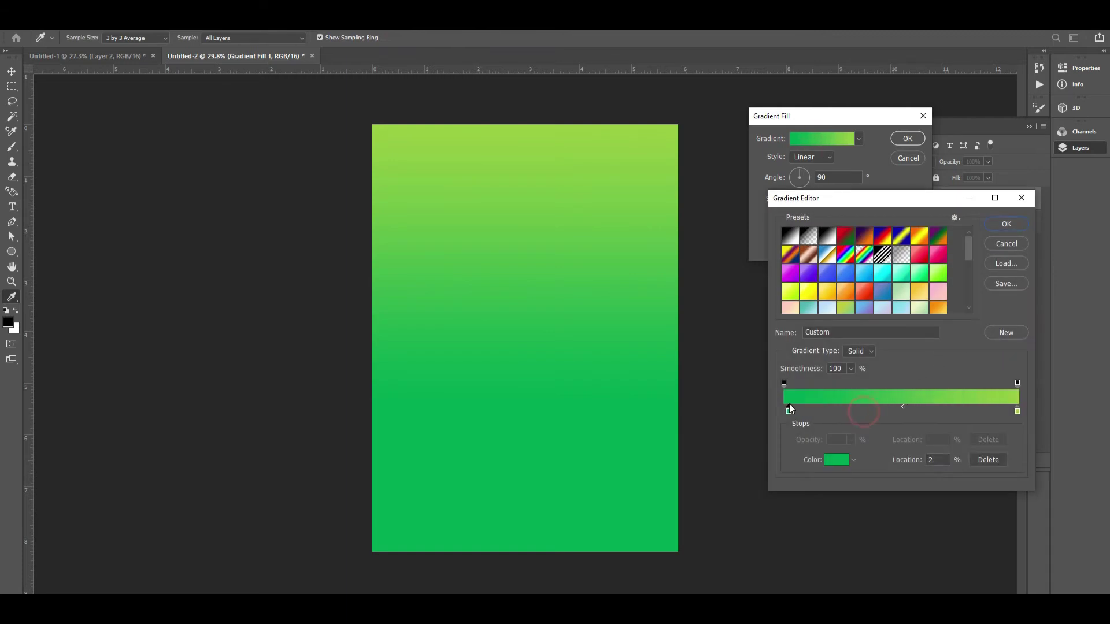
Change the green gradient stop to a darker, fully saturated green and apply the edited gradient
{"action": "double_click", "coordinate": [787, 411]}
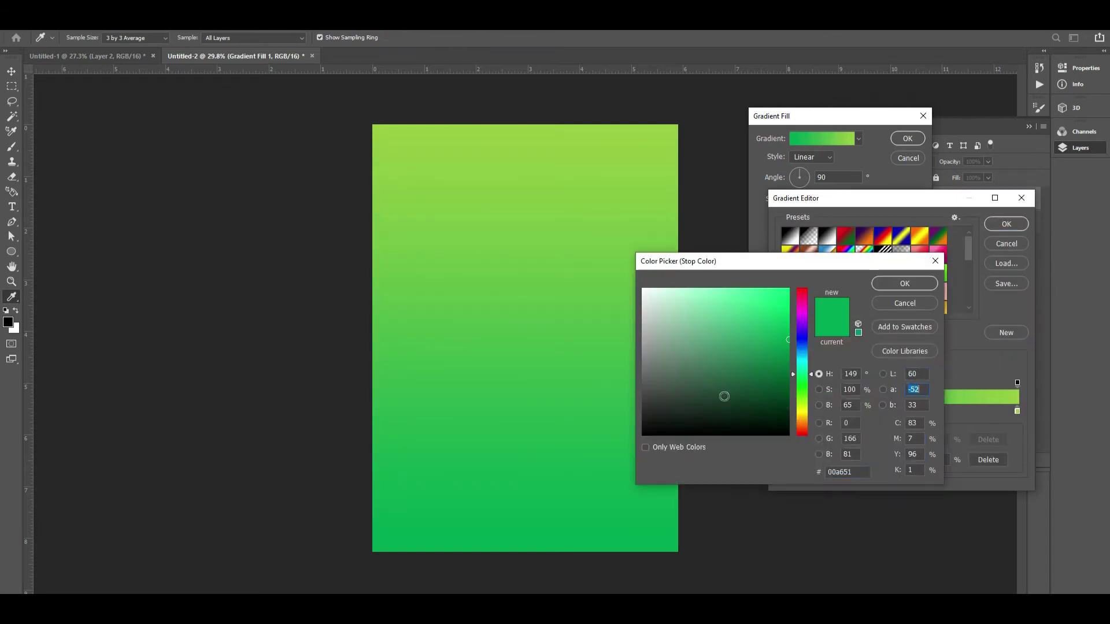
{"action": "left_click_drag", "start_coordinate": [749, 371], "coordinate": [810, 377]}
{"action": "key", "text": "Return"}
{"action": "key", "text": "Return"}
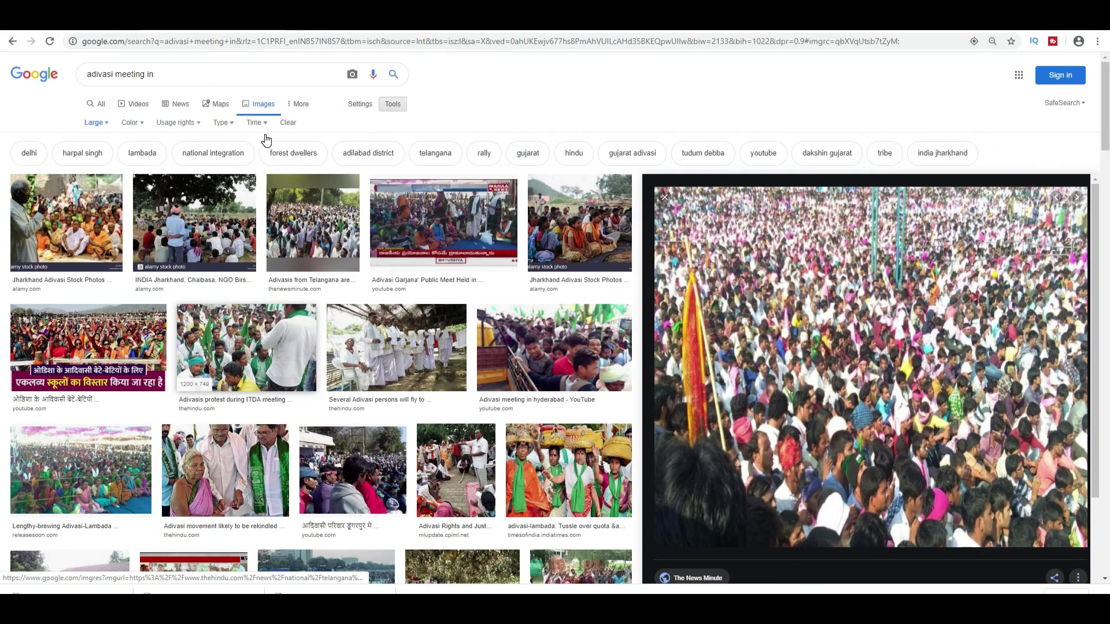
In Chrome, search Google Images for "adivasi dances"
{"action": "triple_click", "coordinate": [205, 73]}
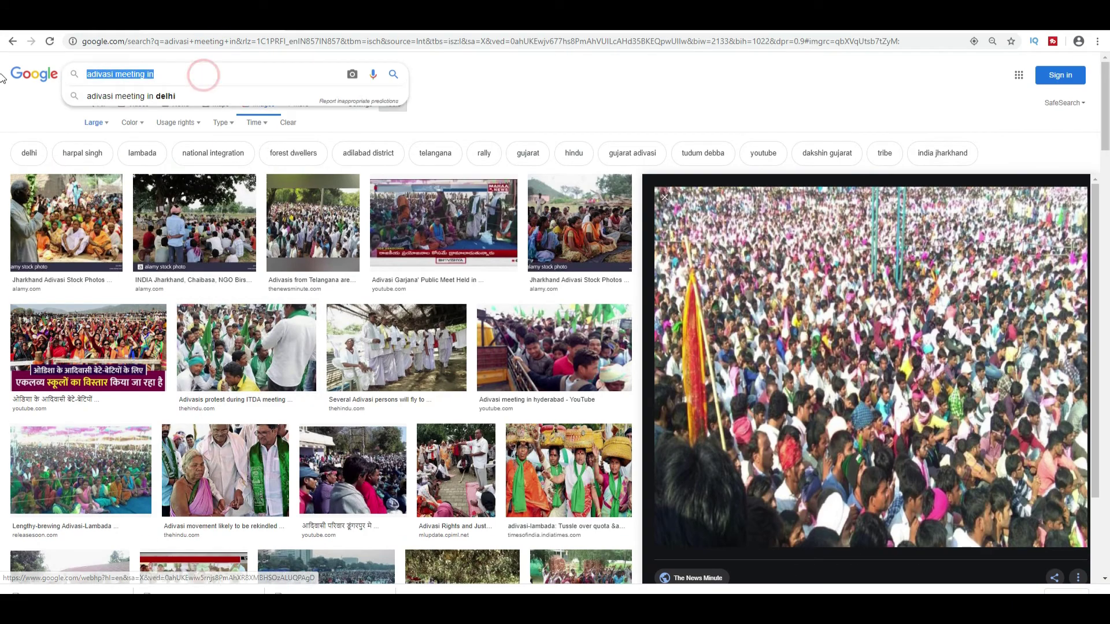
{"action": "type", "text": "adivasi dances"}
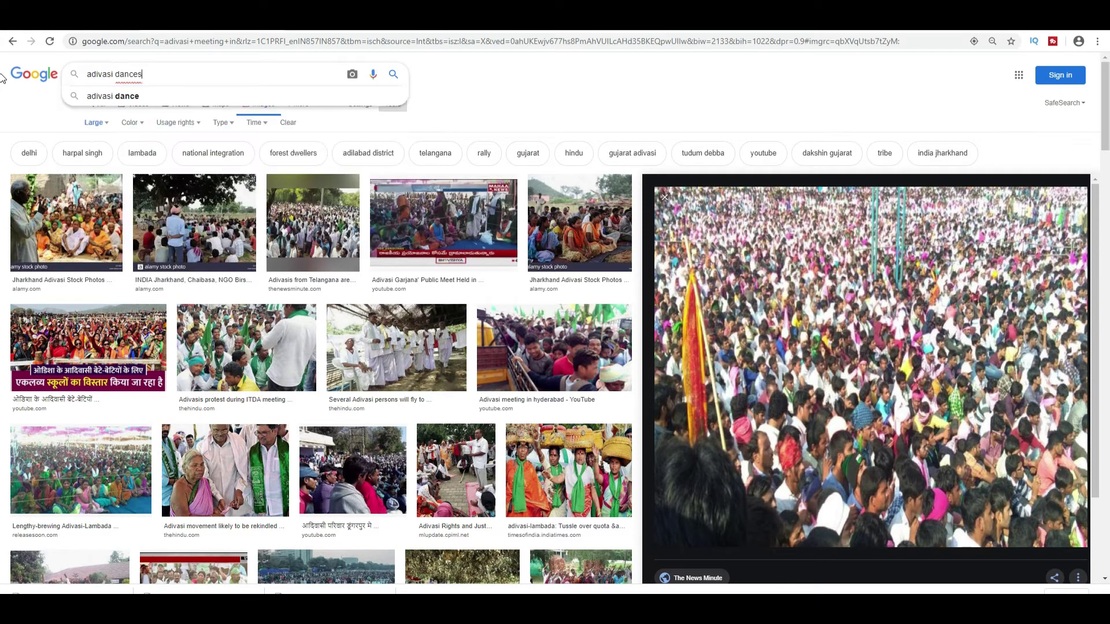
{"action": "key", "text": "Return"}
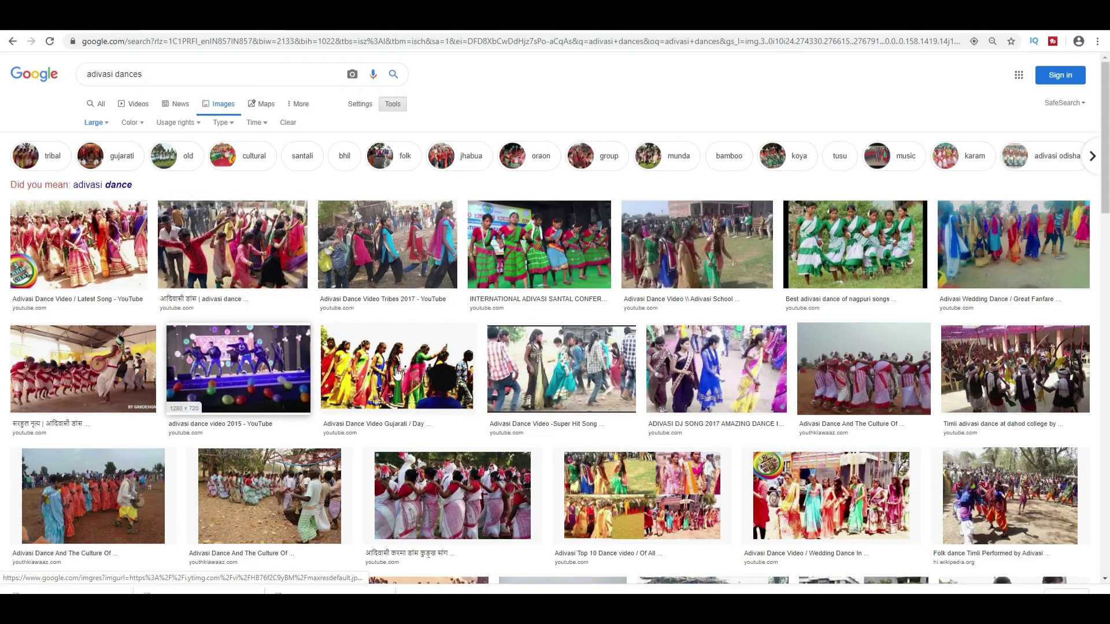
Look through the image results and related images for a suitable Adivasi or Santhal group dance photo
{"action": "scroll", "coordinate": [647, 439], "scroll_direction": "down", "scroll_amount": 1}
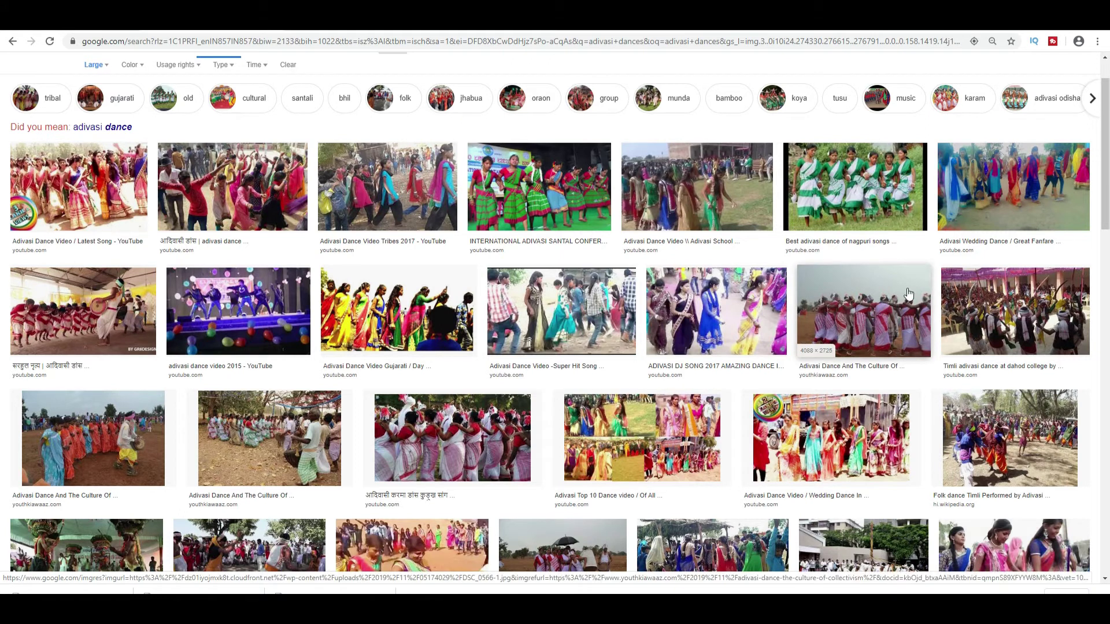
{"action": "left_click", "coordinate": [543, 186]}
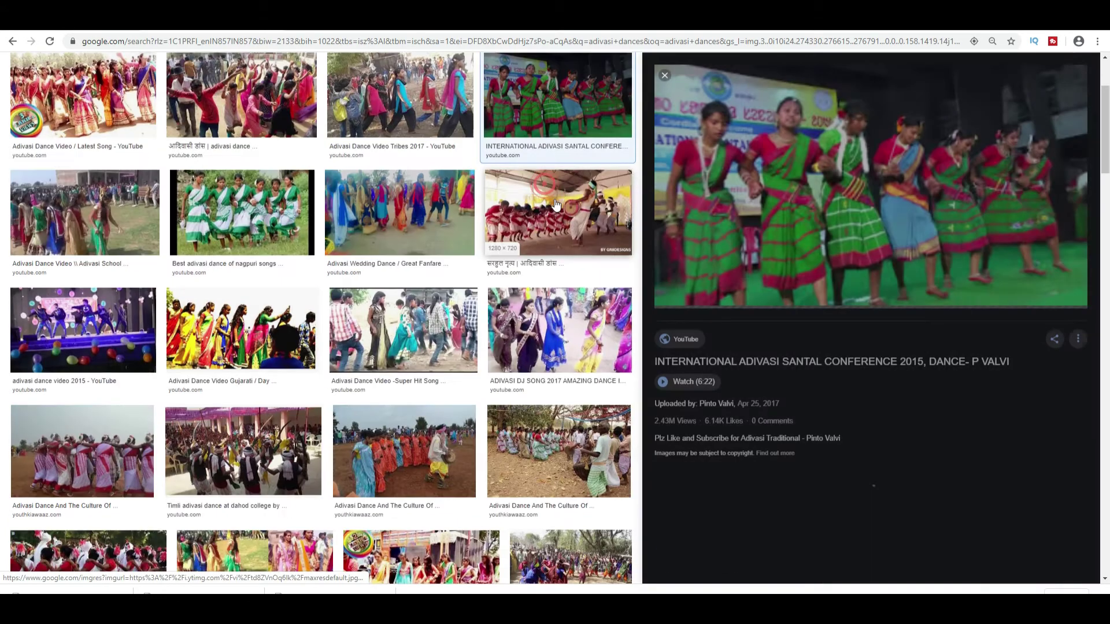
{"action": "scroll", "coordinate": [791, 404], "scroll_direction": "down", "scroll_amount": 2}
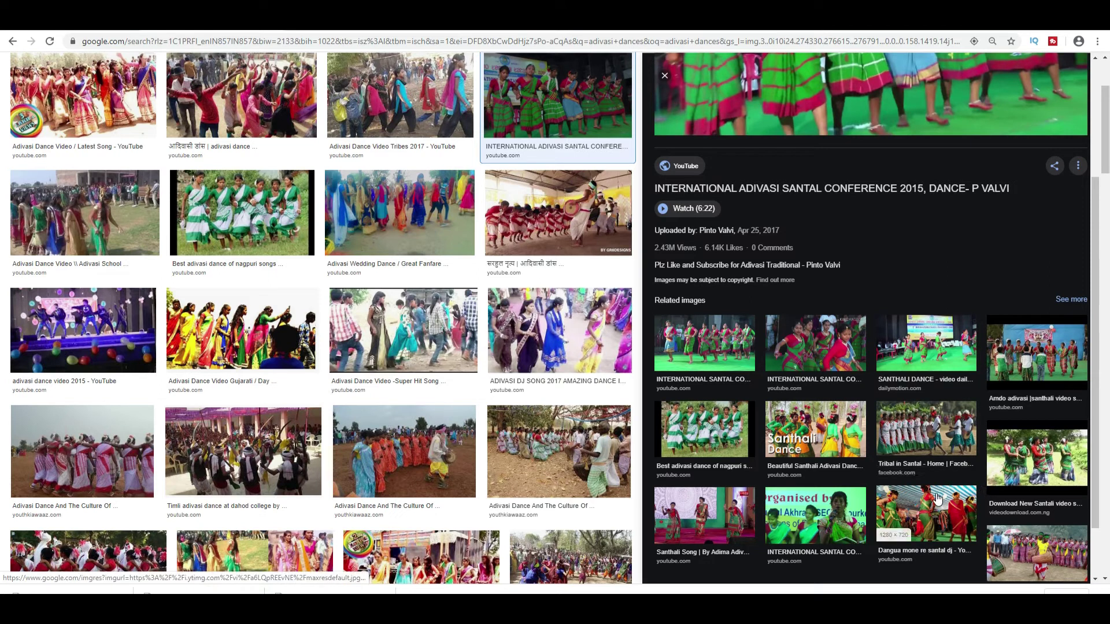
{"action": "left_click", "coordinate": [932, 433]}
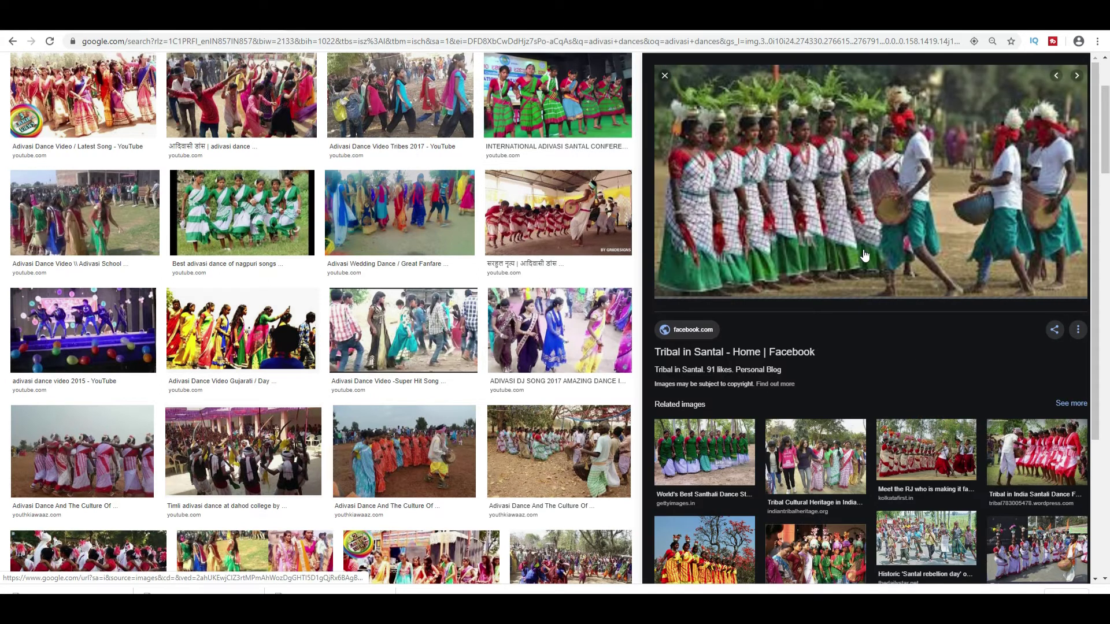
{"action": "scroll", "coordinate": [456, 347], "scroll_direction": "down", "scroll_amount": 5}
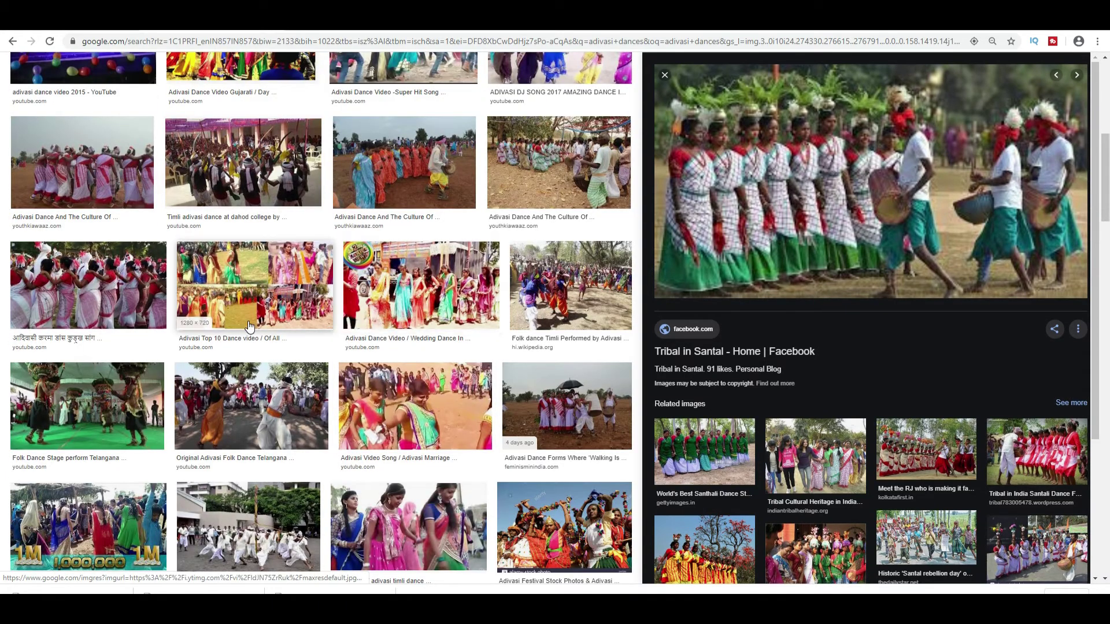
{"action": "scroll", "coordinate": [404, 324], "scroll_direction": "down", "scroll_amount": 5}
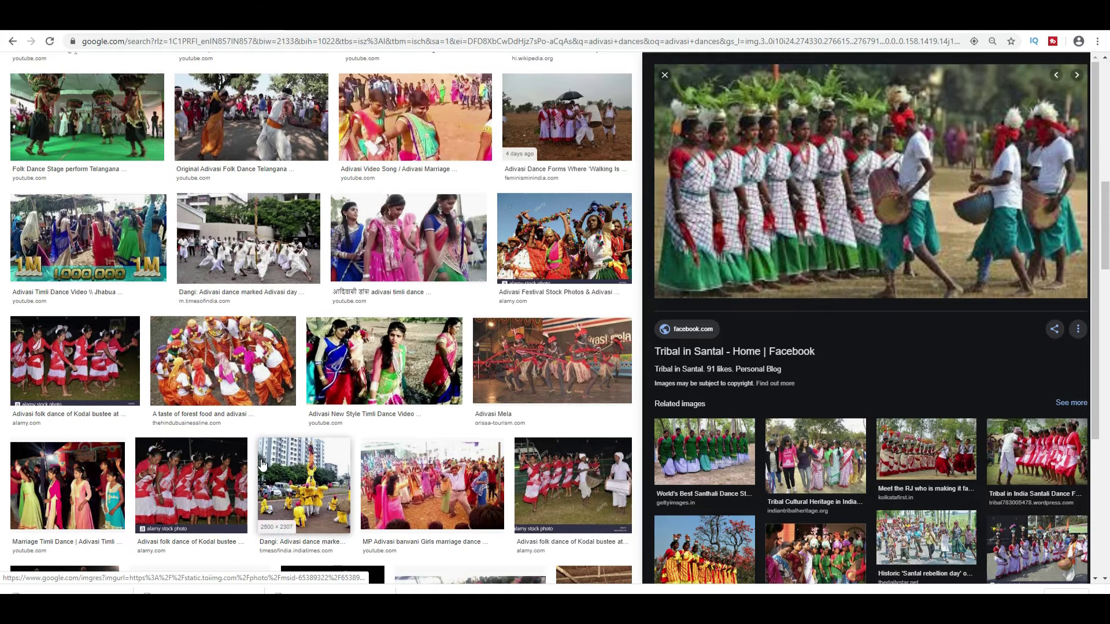
{"action": "scroll", "coordinate": [211, 394], "scroll_direction": "up", "scroll_amount": 7}
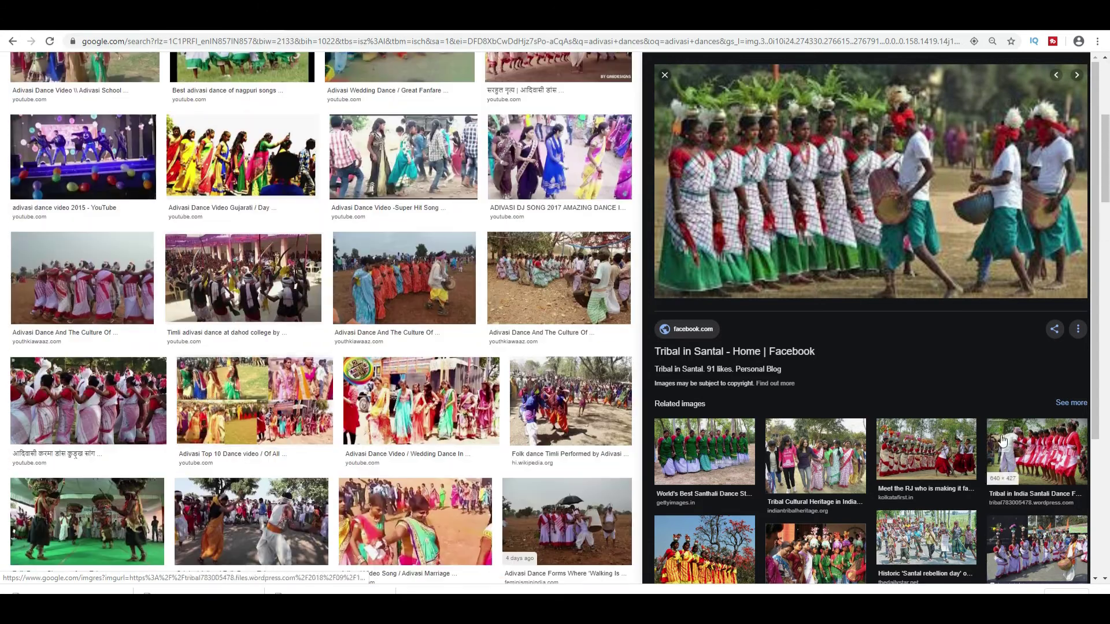
{"action": "scroll", "coordinate": [866, 408], "scroll_direction": "down", "scroll_amount": 3}
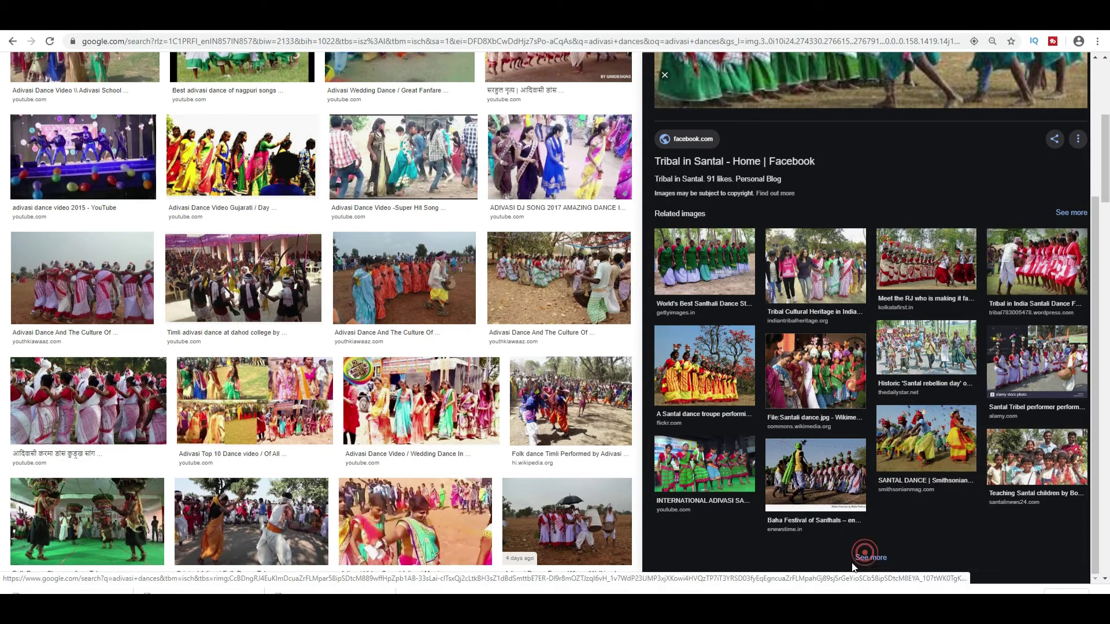
{"action": "scroll", "coordinate": [704, 467], "scroll_direction": "up", "scroll_amount": 5}
{"action": "scroll", "coordinate": [703, 467], "scroll_direction": "down", "scroll_amount": 8}
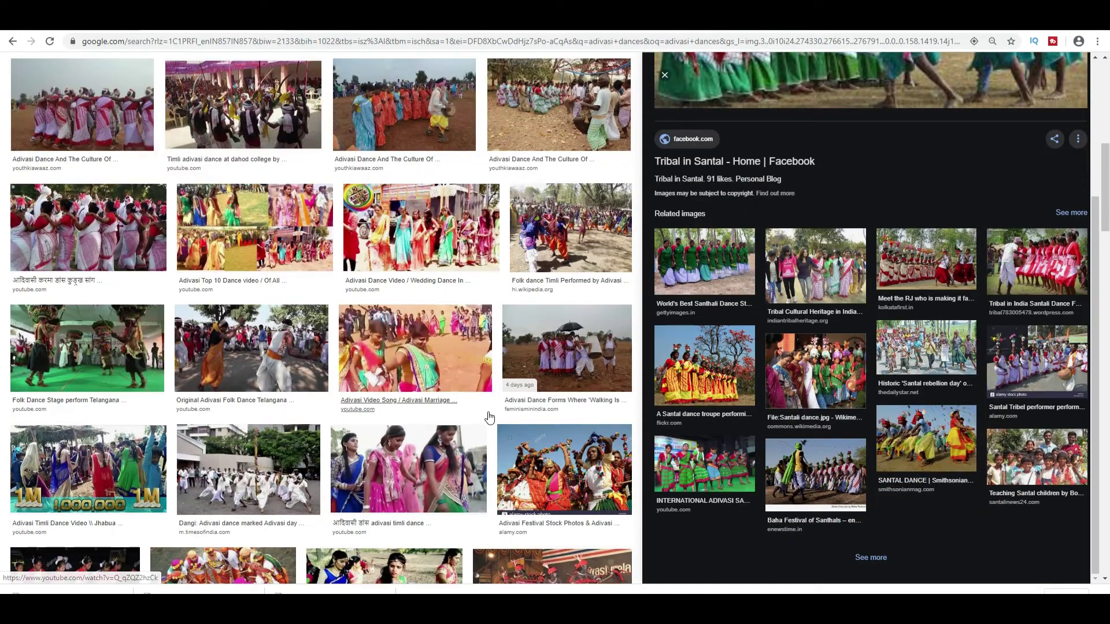
{"action": "left_click", "coordinate": [815, 375]}
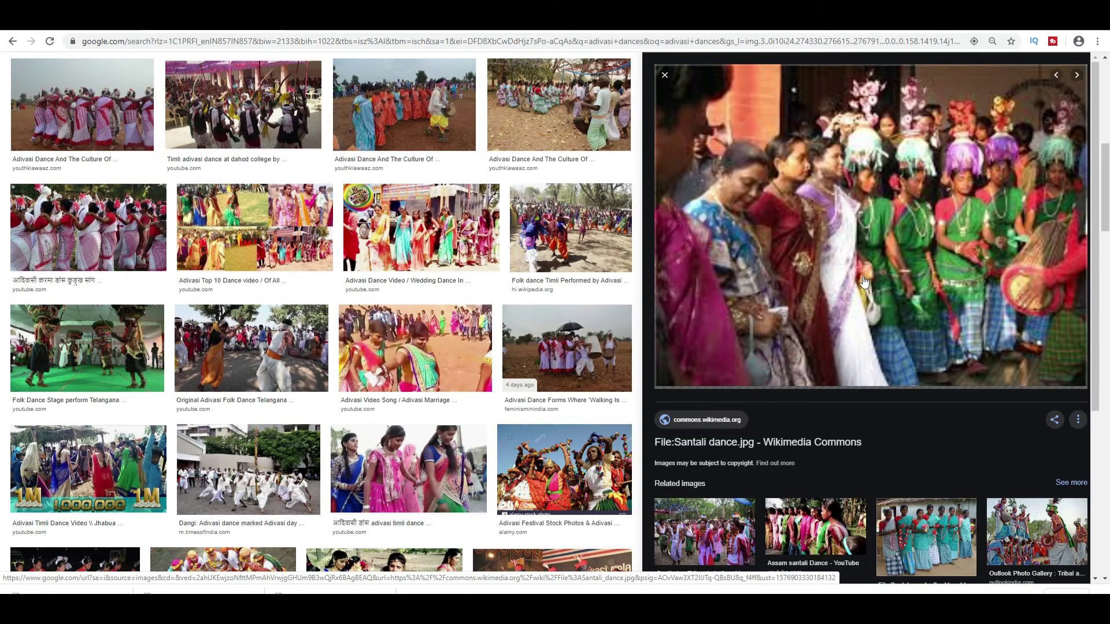
{"action": "scroll", "coordinate": [916, 277], "scroll_direction": "down", "scroll_amount": 3}
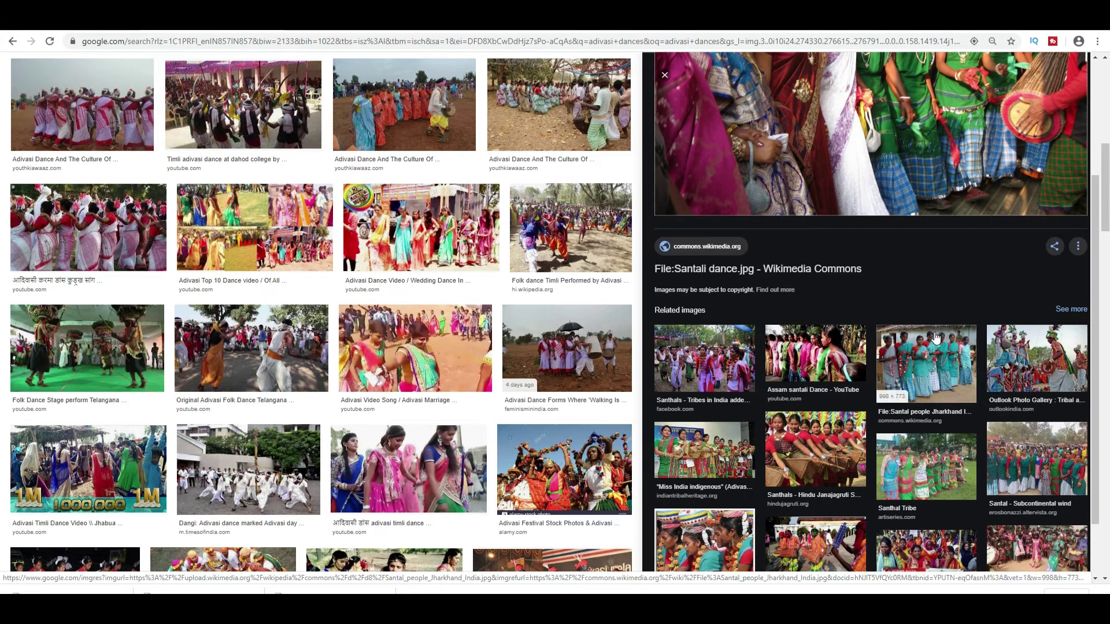
{"action": "scroll", "coordinate": [918, 285], "scroll_direction": "down", "scroll_amount": 1}
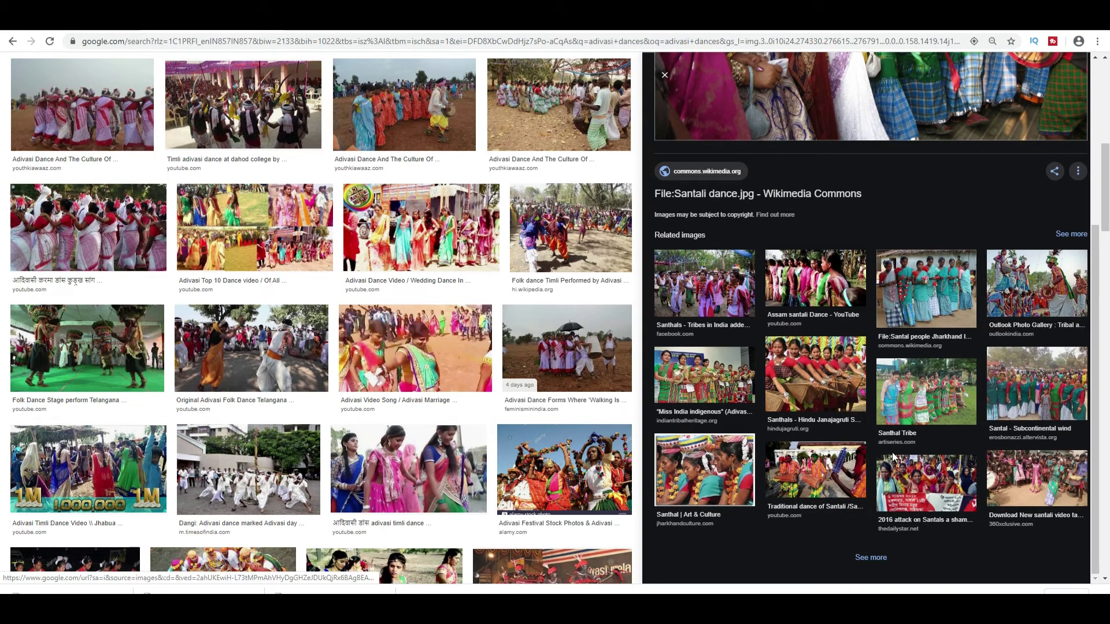
Copy the hindujagruti.org photo of Santhal women drummers and paste it over the green gradient in Photoshop's Untitled-2
{"action": "left_click", "coordinate": [813, 385]}
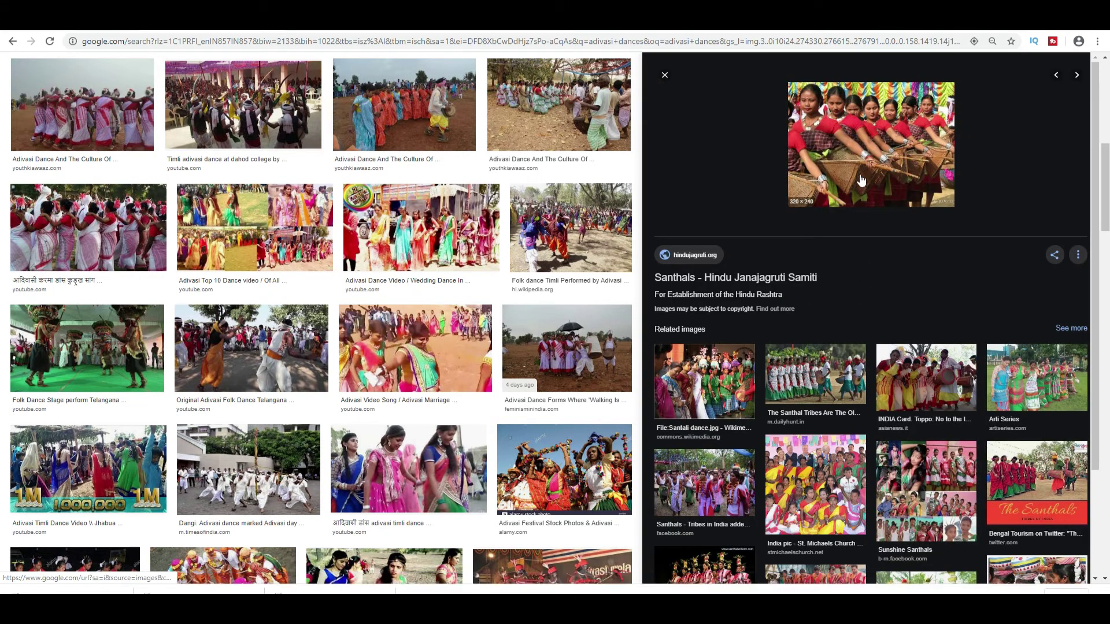
{"action": "right_click", "coordinate": [861, 148]}
{"action": "left_click", "coordinate": [916, 265]}
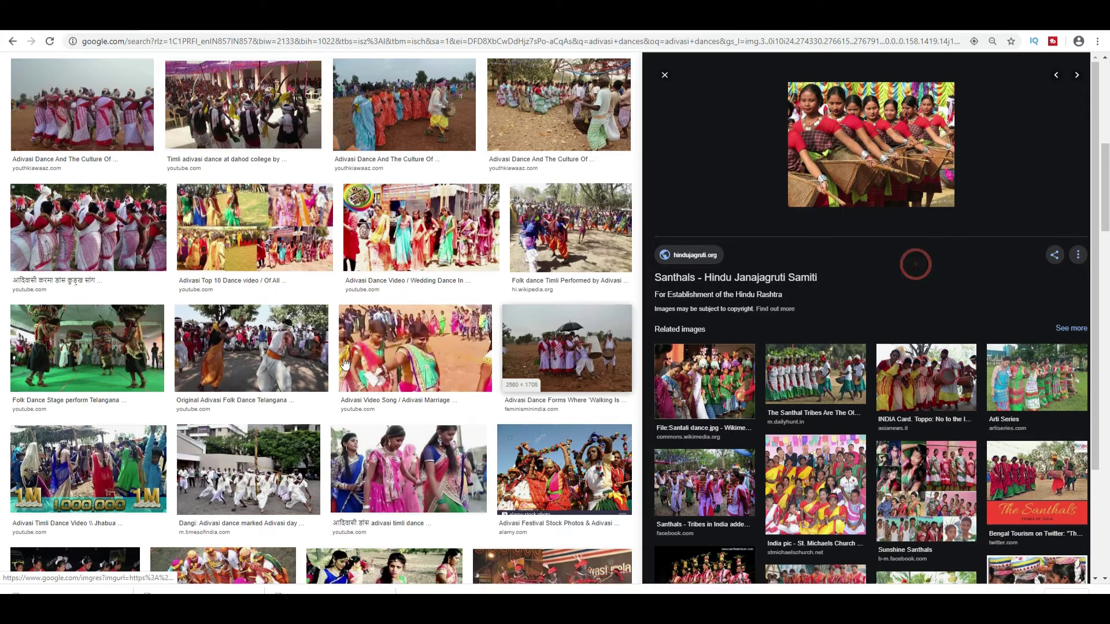
{"action": "key", "text": "alt+Tab"}
{"action": "key", "text": "ctrl+minus"}
{"action": "key", "text": "alt+Tab"}
{"action": "key", "text": "alt+Tab"}
{"action": "key", "text": "ctrl+v"}
{"action": "key", "text": "ctrl+minus"}
Enlarge the pasted drummers photo beyond the page width and position it to cover the upper part of the page
{"action": "key", "text": "ctrl+t"}
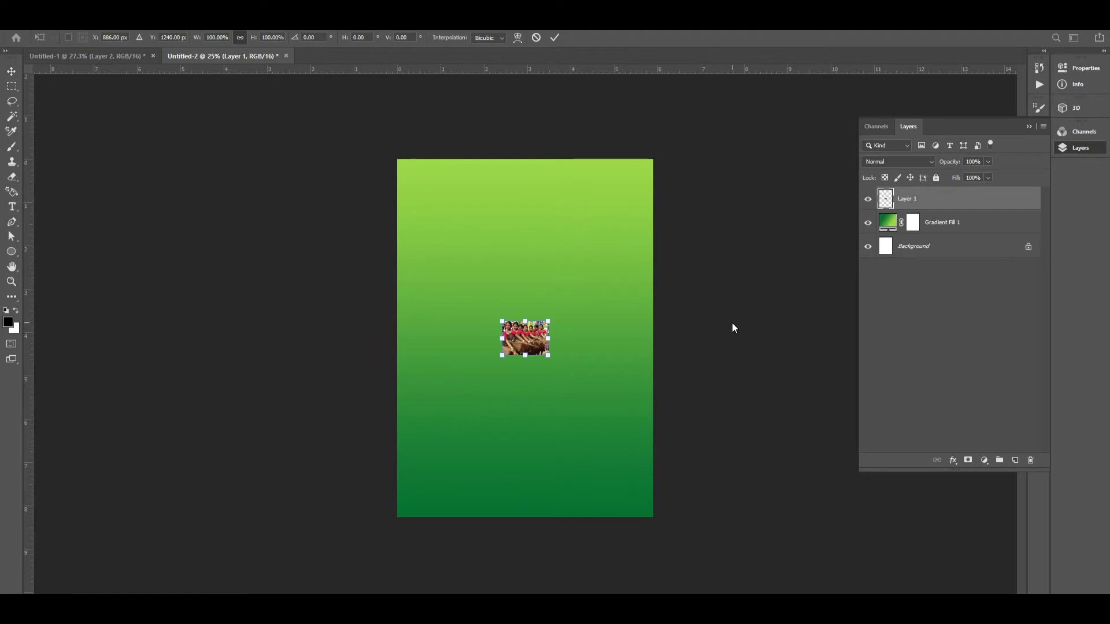
{"action": "left_click_drag", "start_coordinate": [548, 339], "coordinate": [838, 572]}
{"action": "left_click_drag", "start_coordinate": [630, 287], "coordinate": [515, 234]}
{"action": "key", "text": "Return"}
Blend the drummers photo in Luminosity mode at 29% opacity and shift it slightly over the gradient
{"action": "left_click", "coordinate": [902, 160]}
{"action": "left_click", "coordinate": [903, 159]}
{"action": "scroll", "coordinate": [903, 161], "scroll_direction": "down", "scroll_amount": 20}
{"action": "scroll", "coordinate": [903, 163], "scroll_direction": "down", "scroll_amount": 4}
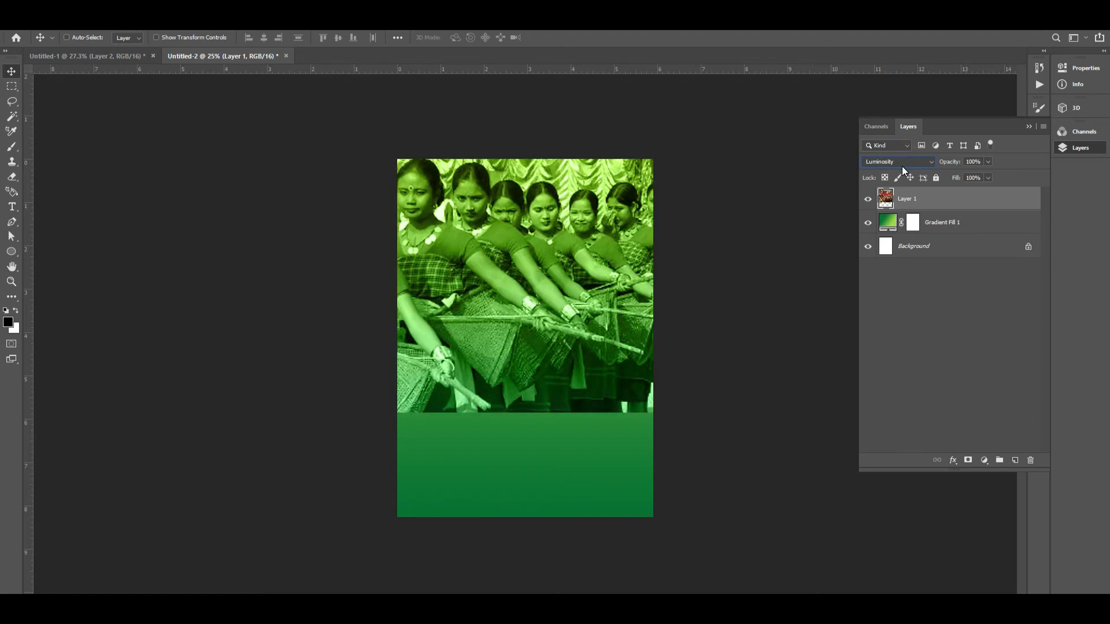
{"action": "left_click_drag", "start_coordinate": [987, 176], "coordinate": [953, 181]}
{"action": "left_click_drag", "start_coordinate": [613, 310], "coordinate": [553, 327]}
{"action": "key", "text": "ctrl+a"}
{"action": "key", "text": "ctrl+d"}
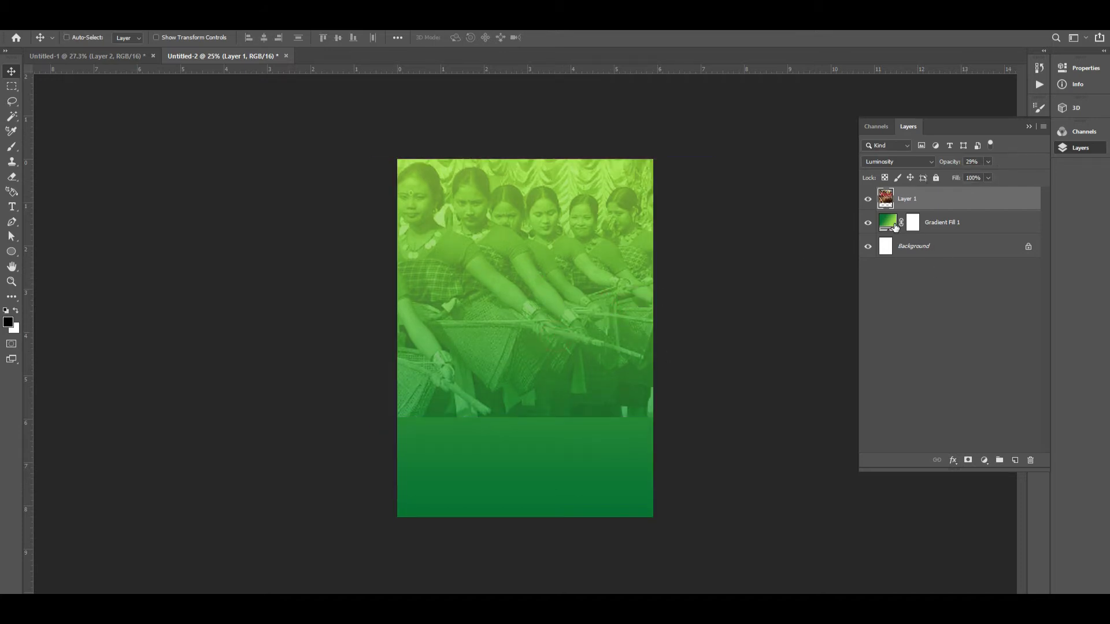
Add a layer mask to the drummers photo and fade its lower edge into the green with a gradient
{"action": "left_click", "coordinate": [969, 461]}
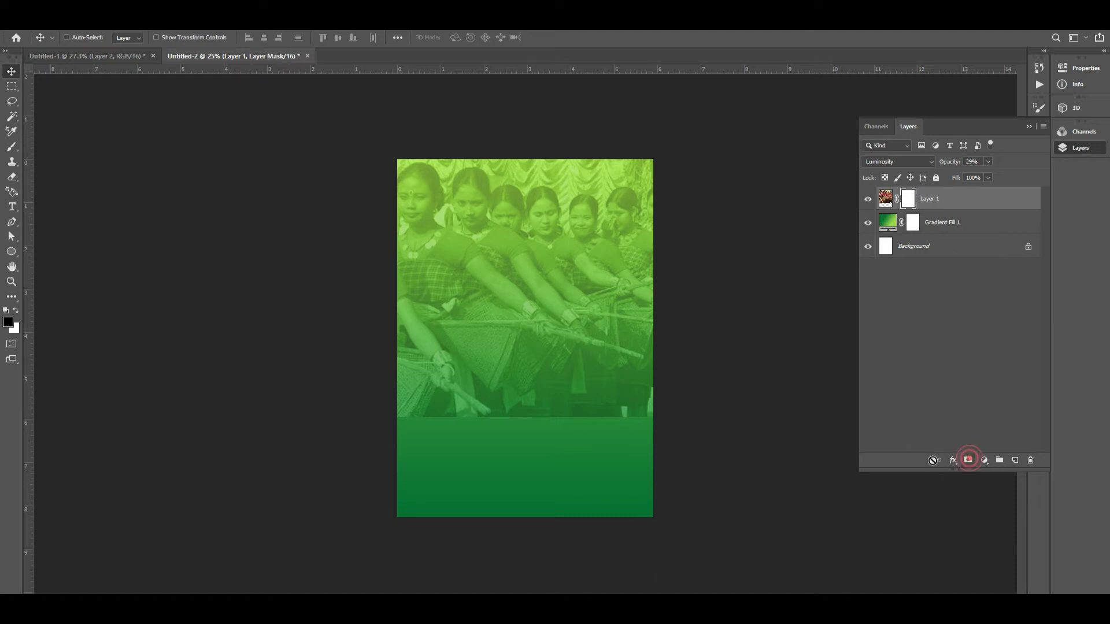
{"action": "key", "text": "g"}
{"action": "left_click_drag", "start_coordinate": [549, 359], "coordinate": [532, 402]}
{"action": "left_click", "coordinate": [12, 70]}
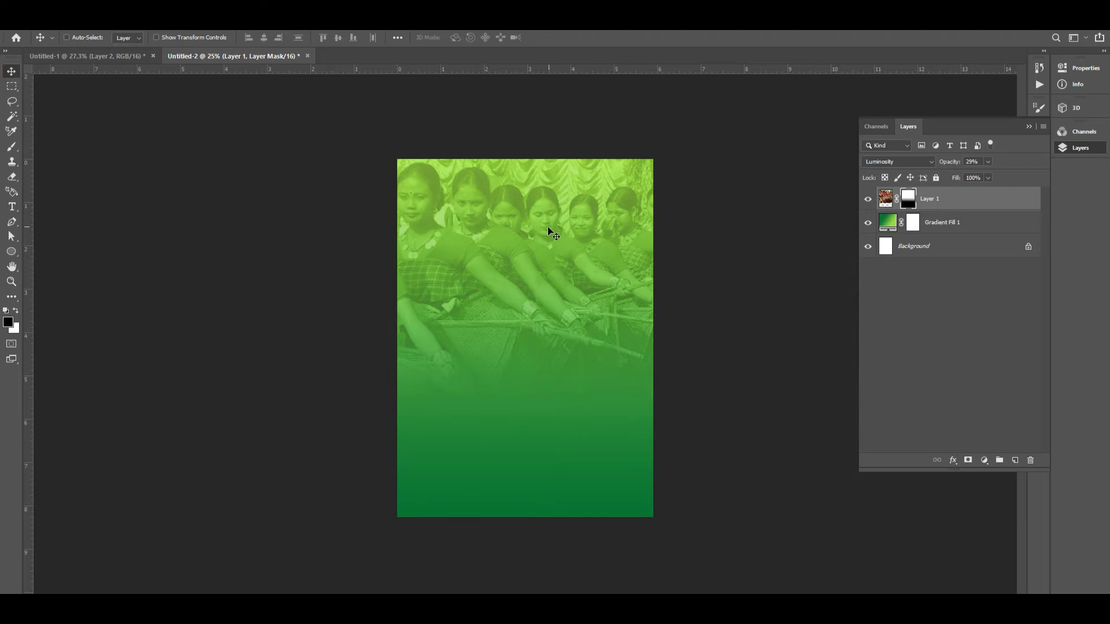
{"action": "left_click", "coordinate": [753, 292]}
{"action": "key", "text": "ctrl"}
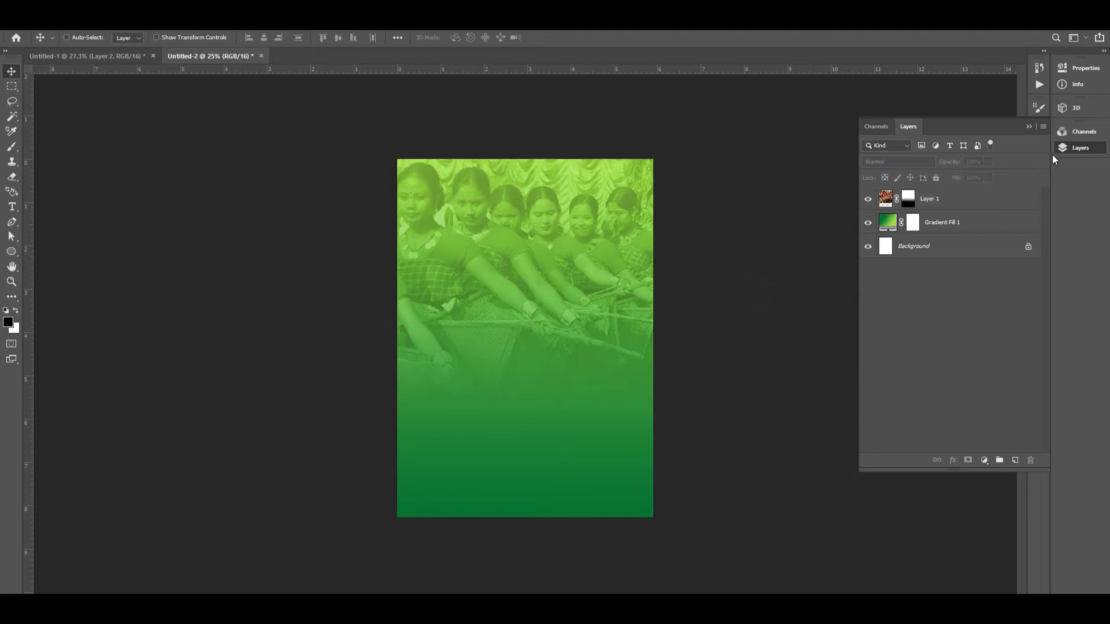
{"action": "left_click", "coordinate": [1088, 149]}
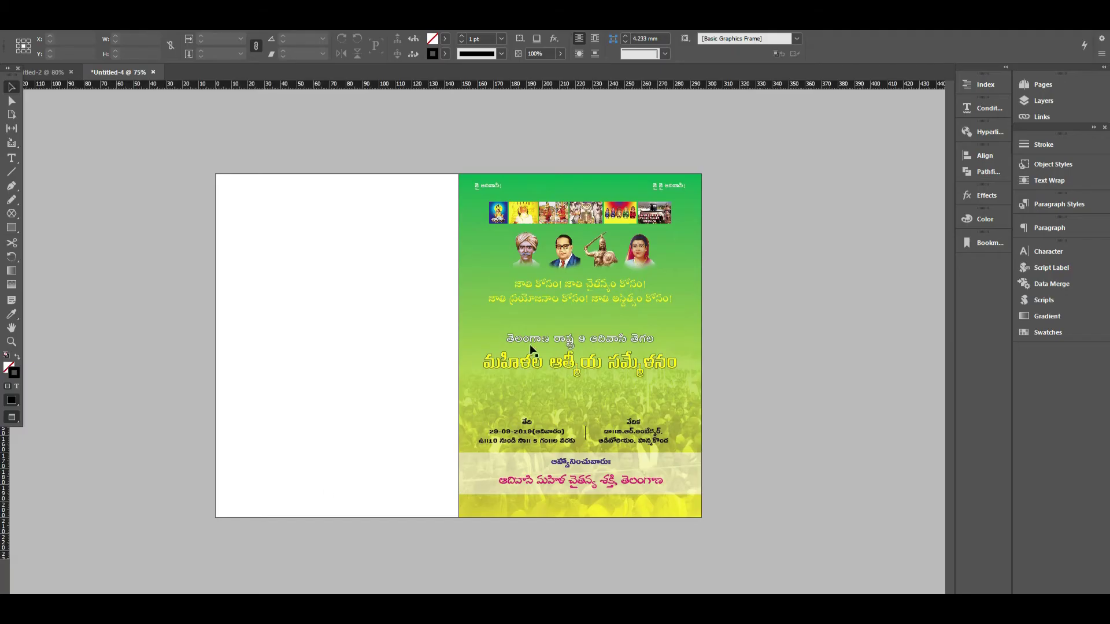
In InDesign, place the green dancers background from the Invitations folder and center it on the blank back-cover page
{"action": "left_click", "coordinate": [340, 287]}
{"action": "key", "text": "ctrl+d"}
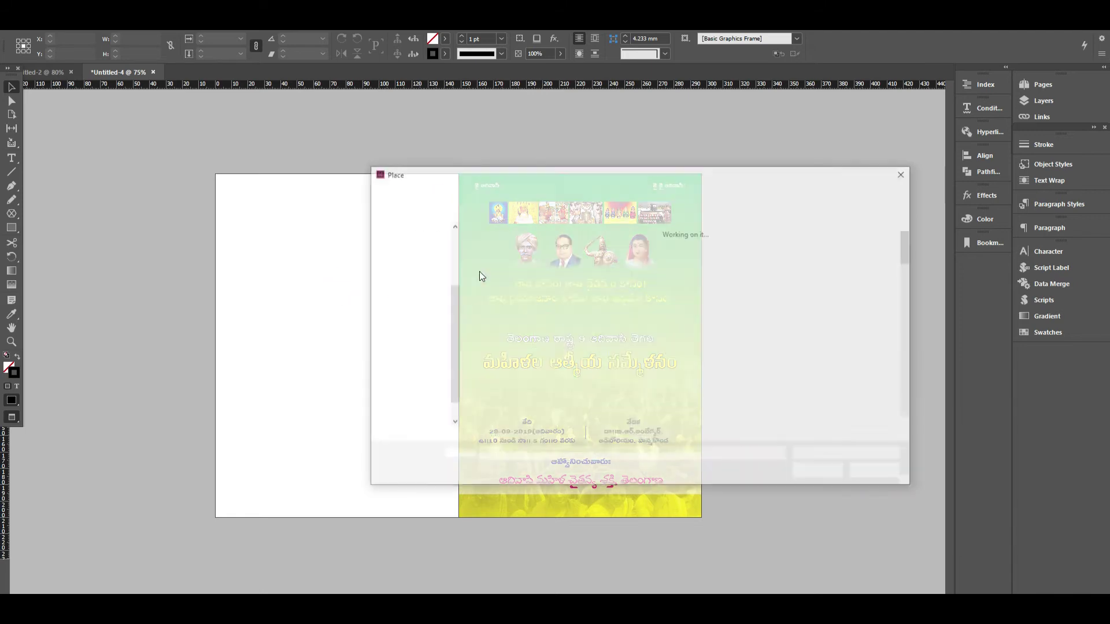
{"action": "scroll", "coordinate": [688, 332], "scroll_direction": "down", "scroll_amount": 10}
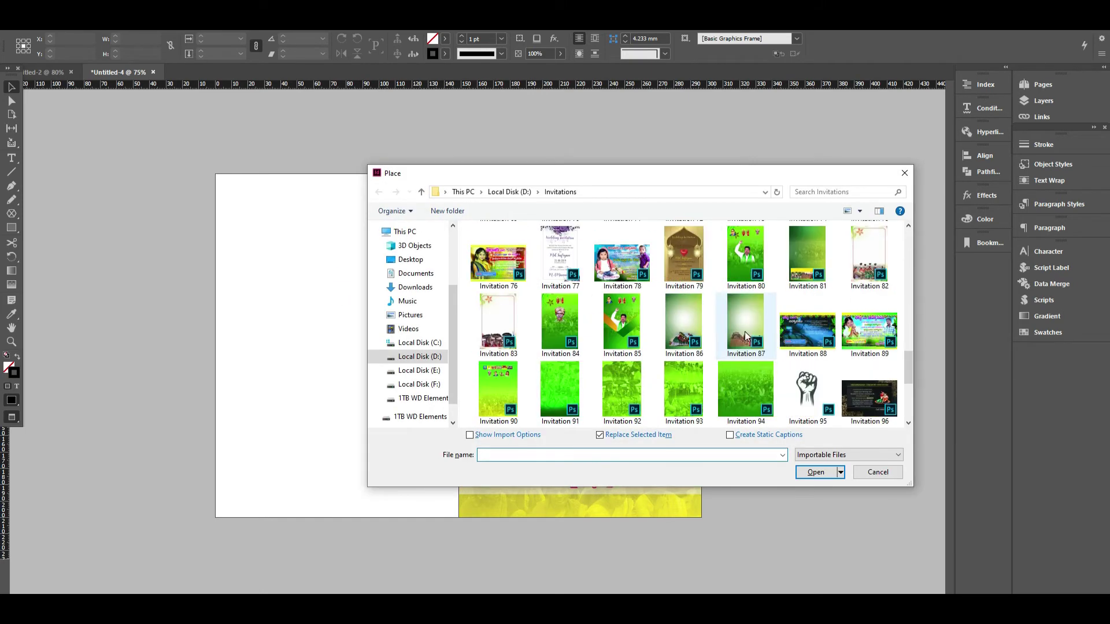
{"action": "scroll", "coordinate": [755, 339], "scroll_direction": "down", "scroll_amount": 1}
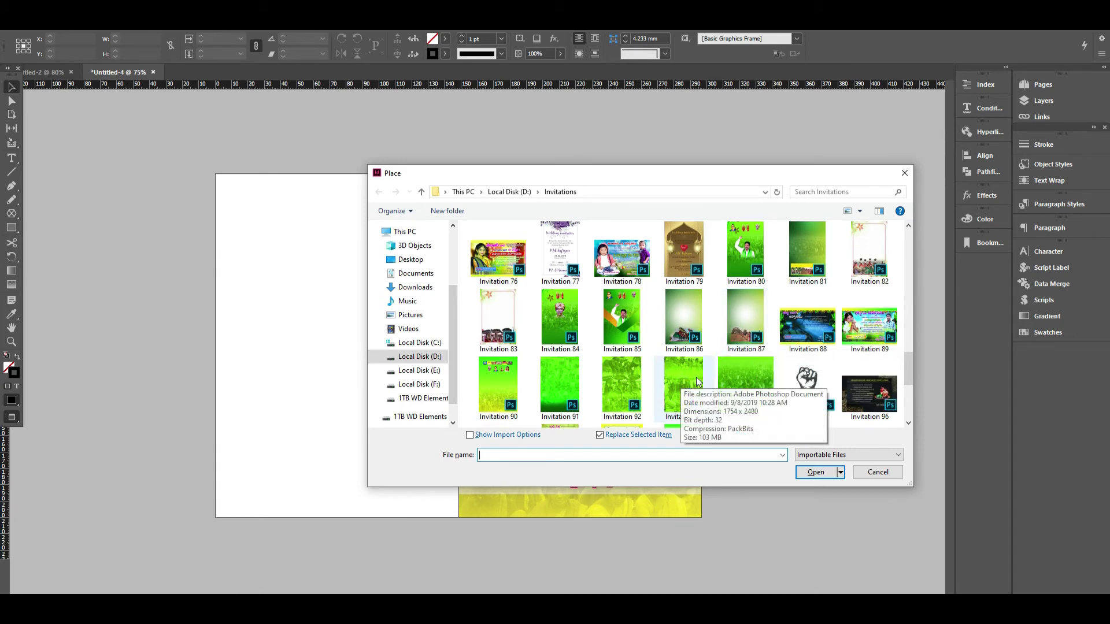
{"action": "double_click", "coordinate": [561, 362]}
{"action": "left_click", "coordinate": [322, 223]}
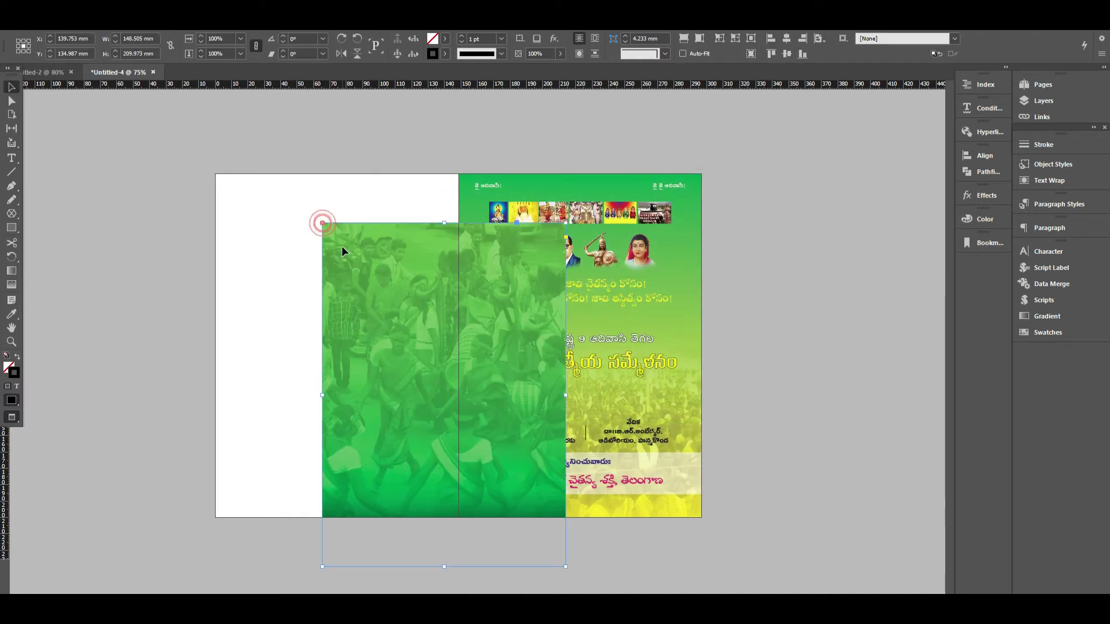
{"action": "left_click", "coordinate": [785, 38]}
{"action": "left_click", "coordinate": [786, 54]}
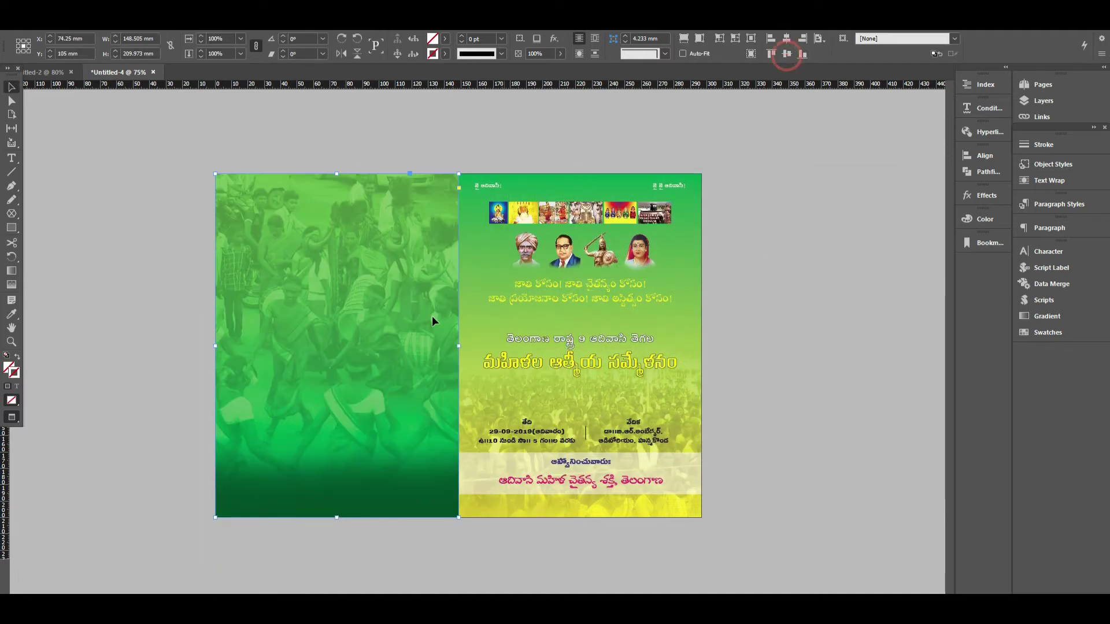
{"action": "left_click", "coordinate": [380, 136]}
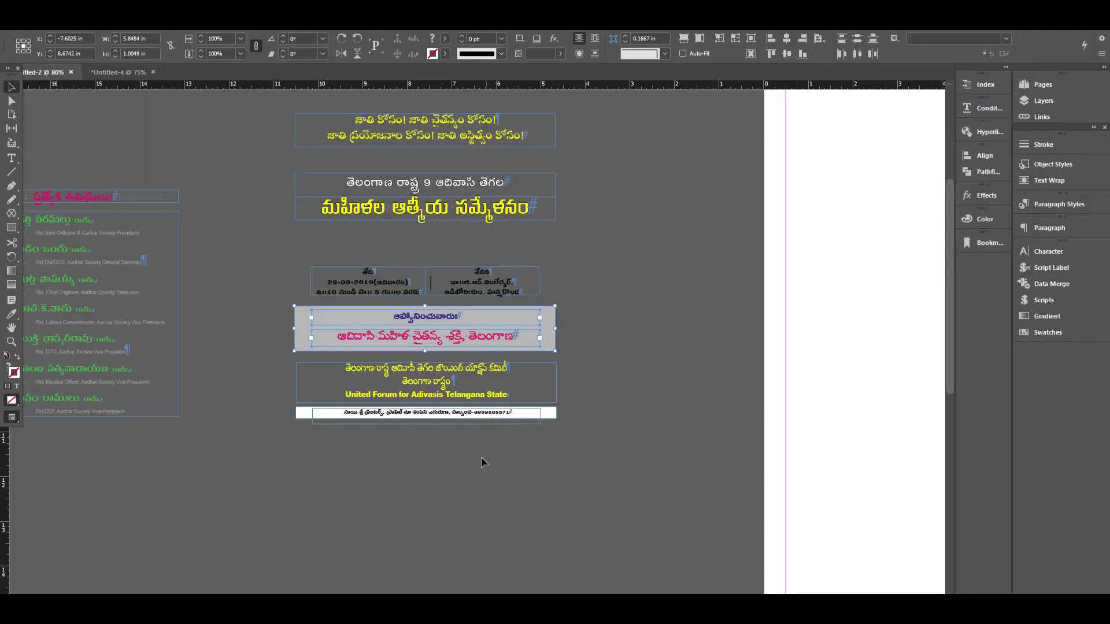
Copy the United Forum for Adivasis text block and white printer strip from Untitled-2 onto the lower part of the back cover
{"action": "left_click", "coordinate": [485, 465]}
{"action": "left_click_drag", "start_coordinate": [597, 381], "coordinate": [469, 389]}
{"action": "left_click_drag", "start_coordinate": [590, 463], "coordinate": [300, 469]}
{"action": "key", "text": "ctrl+c"}
{"action": "key", "text": "ctrl+Tab"}
{"action": "key", "text": "ctrl+v"}
{"action": "left_click_drag", "start_coordinate": [144, 380], "coordinate": [598, 507]}
{"action": "key", "text": "Up"}
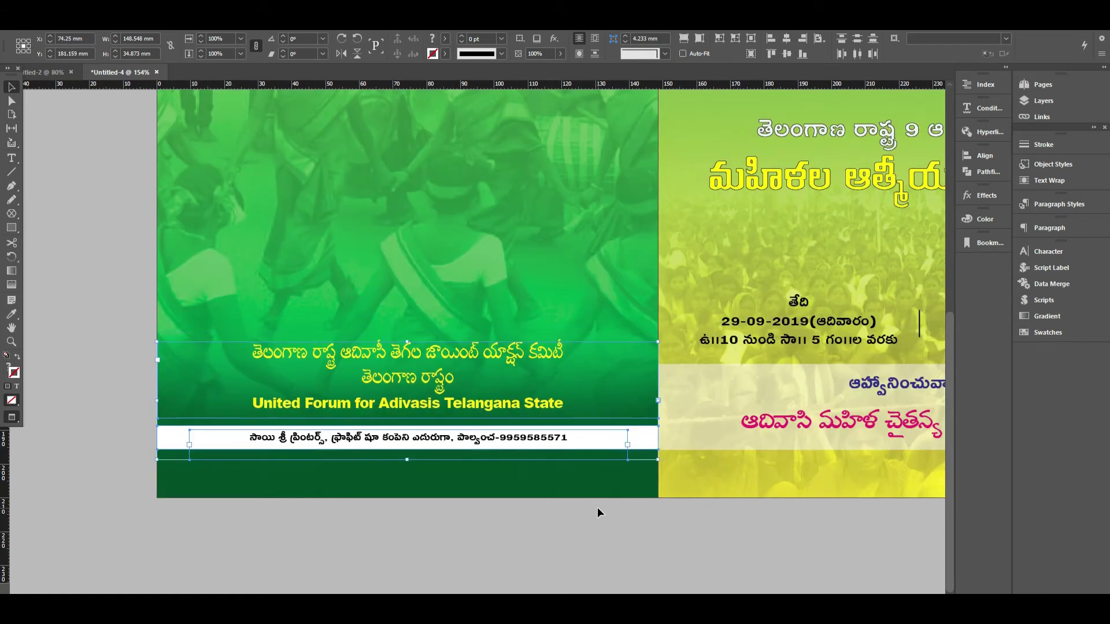
{"action": "left_click", "coordinate": [518, 553]}
{"action": "key", "text": "ctrl+1"}
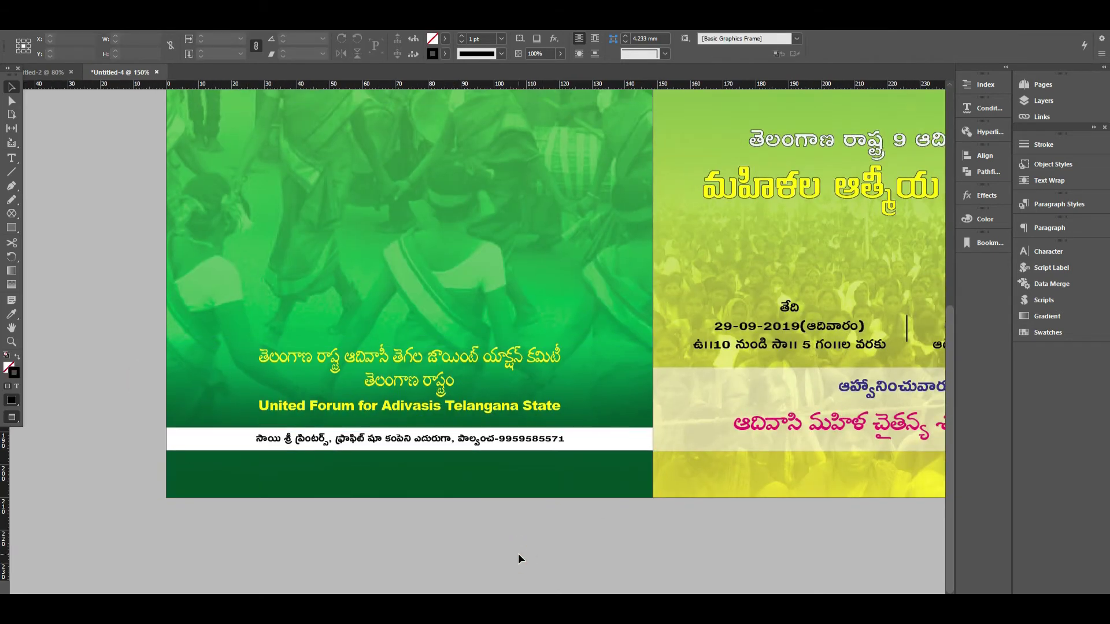
{"action": "left_click_drag", "start_coordinate": [538, 554], "coordinate": [443, 557]}
{"action": "key", "text": "ctrl+minus"}
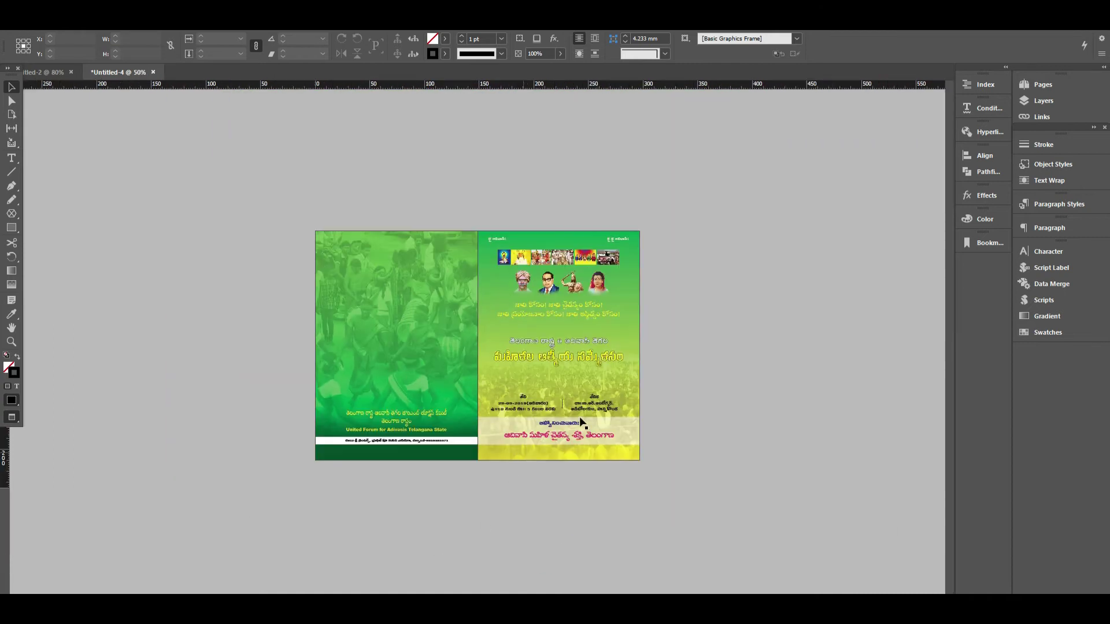
{"action": "left_click_drag", "start_coordinate": [246, 188], "coordinate": [806, 502]}
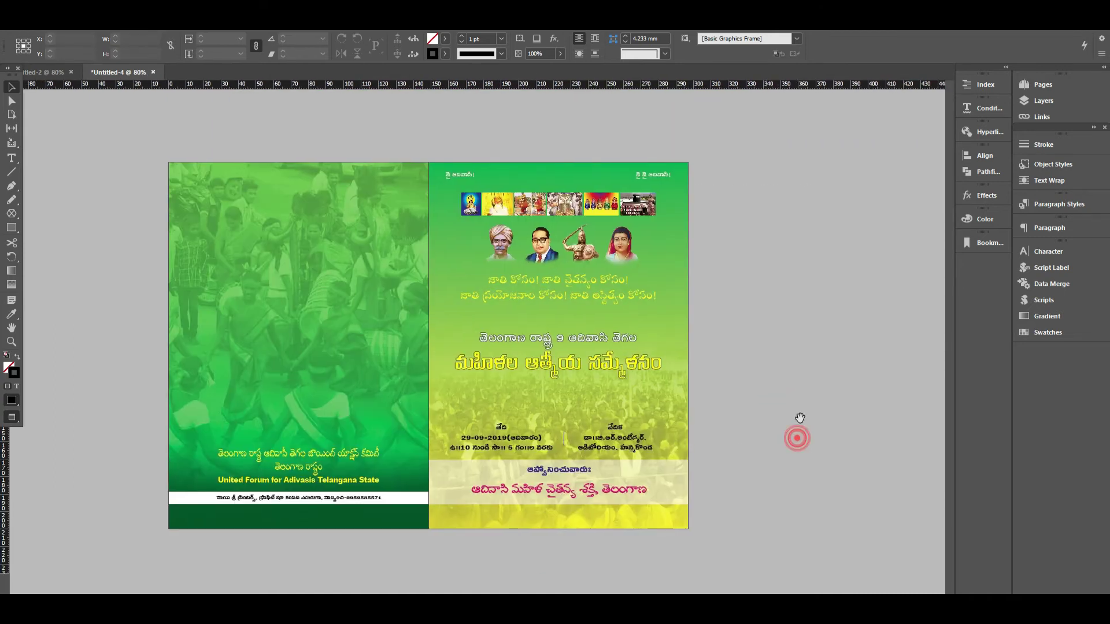
Set the document up with 4 pages and Facing Pages turned off
{"action": "key", "text": "ctrl+alt+p"}
{"action": "key", "text": "Escape"}
{"action": "scroll", "coordinate": [729, 369], "scroll_direction": "down", "scroll_amount": 5}
{"action": "key", "text": "ctrl+minus"}
{"action": "key", "text": "ctrl+minus"}
{"action": "left_click", "coordinate": [730, 370]}
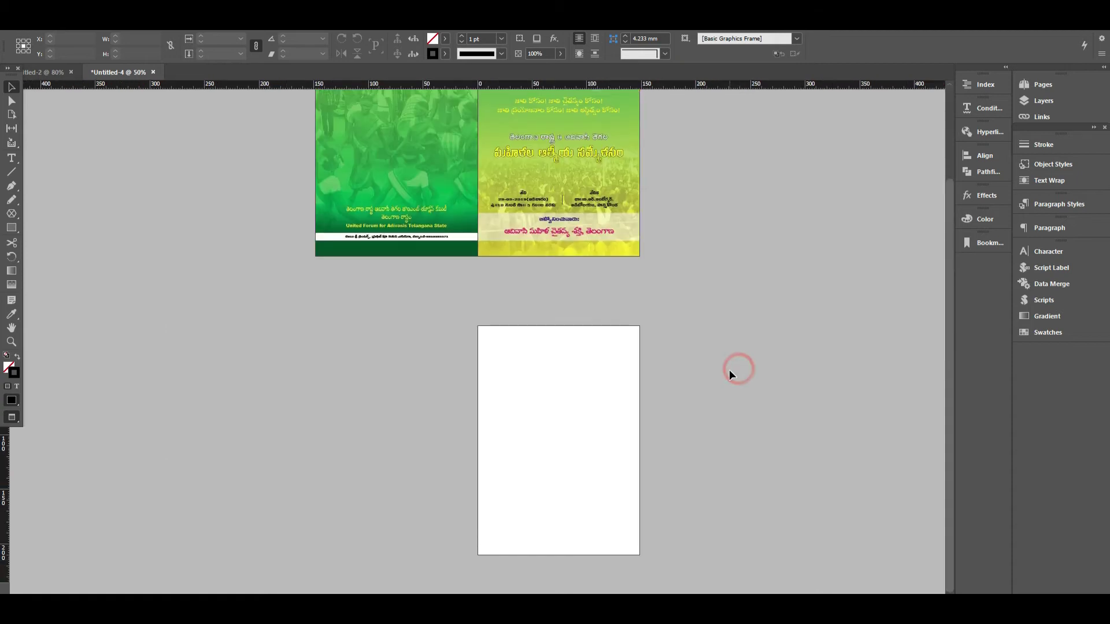
{"action": "key", "text": "ctrl+shift+p"}
{"action": "left_click", "coordinate": [682, 361]}
{"action": "key", "text": "ctrl+alt+p"}
{"action": "left_click", "coordinate": [740, 172]}
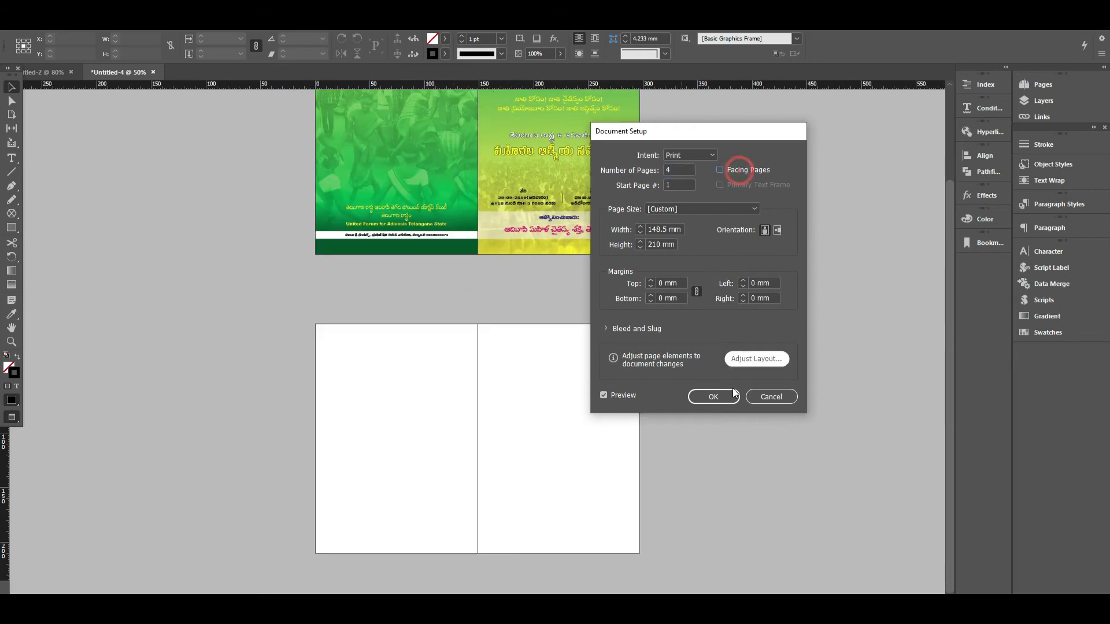
{"action": "left_click", "coordinate": [714, 396]}
{"action": "left_click_drag", "start_coordinate": [261, 254], "coordinate": [706, 446]}
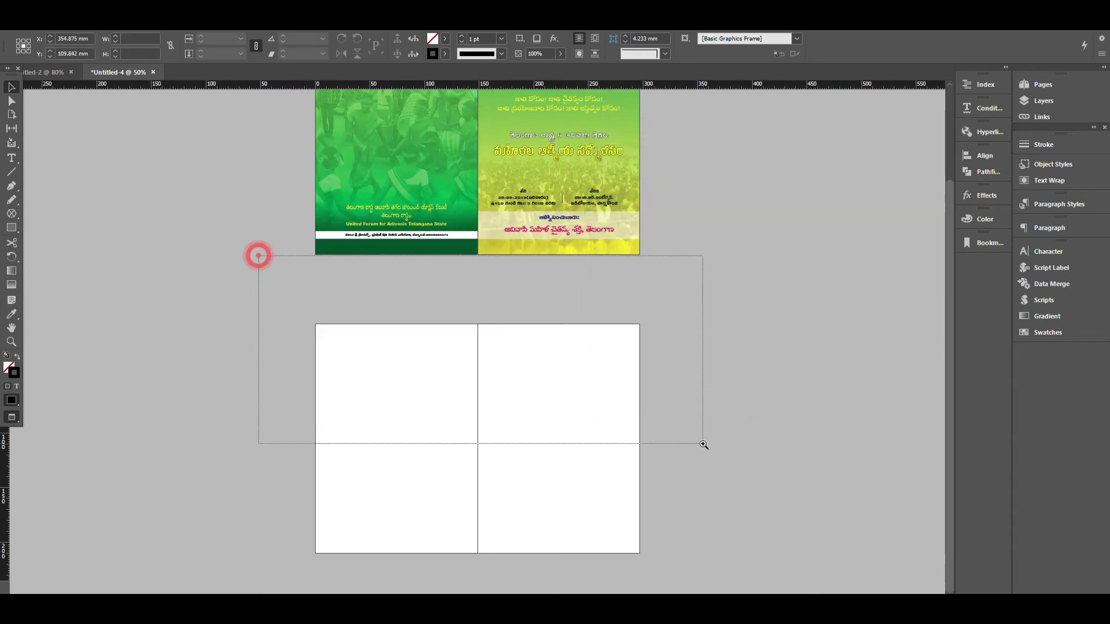
{"action": "left_click", "coordinate": [637, 379]}
{"action": "scroll", "coordinate": [624, 416], "scroll_direction": "up", "scroll_amount": 3}
{"action": "scroll", "coordinate": [625, 423], "scroll_direction": "up", "scroll_amount": 1}
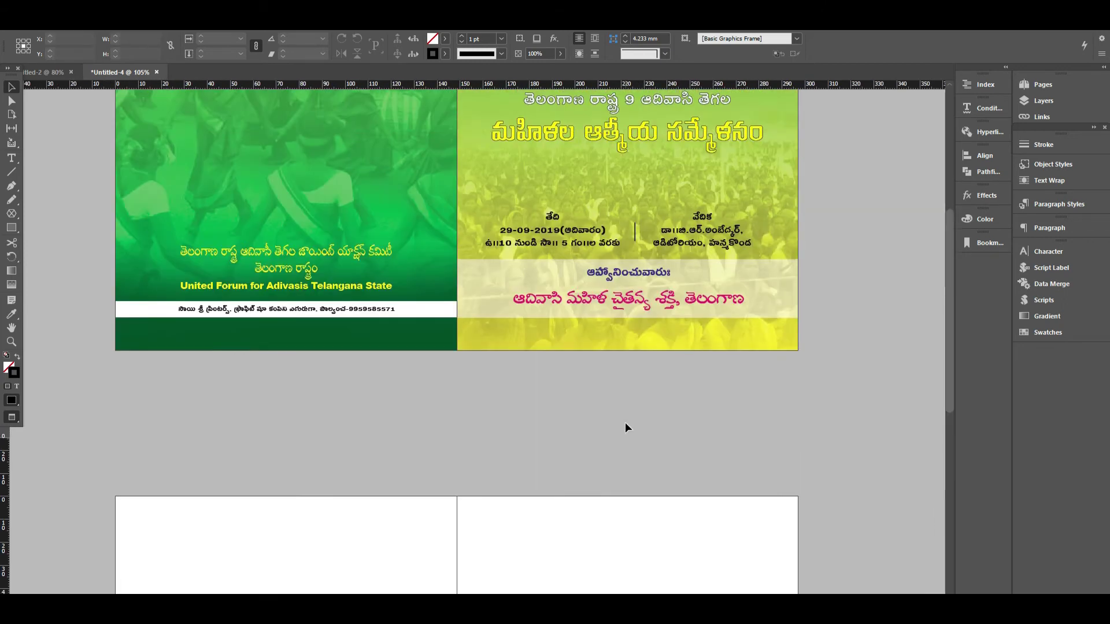
Check the inside-spread mockup of the brochure online, and in Photoshop delete the drummers photo and gradient fill layers from Untitled-2
{"action": "scroll", "coordinate": [625, 423], "scroll_direction": "down", "scroll_amount": 5}
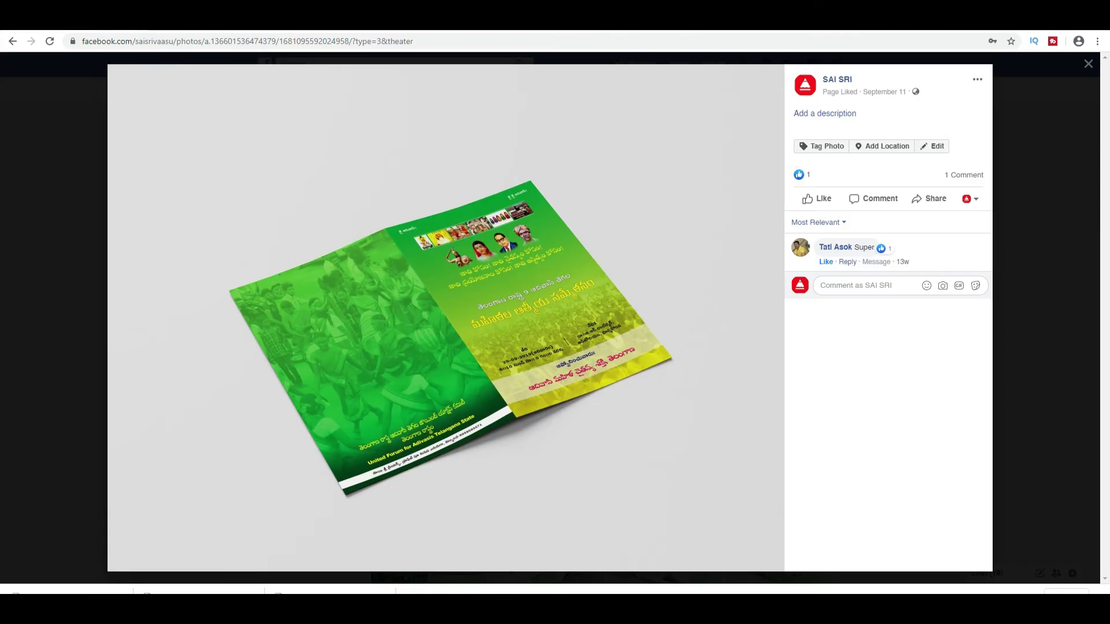
{"action": "left_click", "coordinate": [144, 329]}
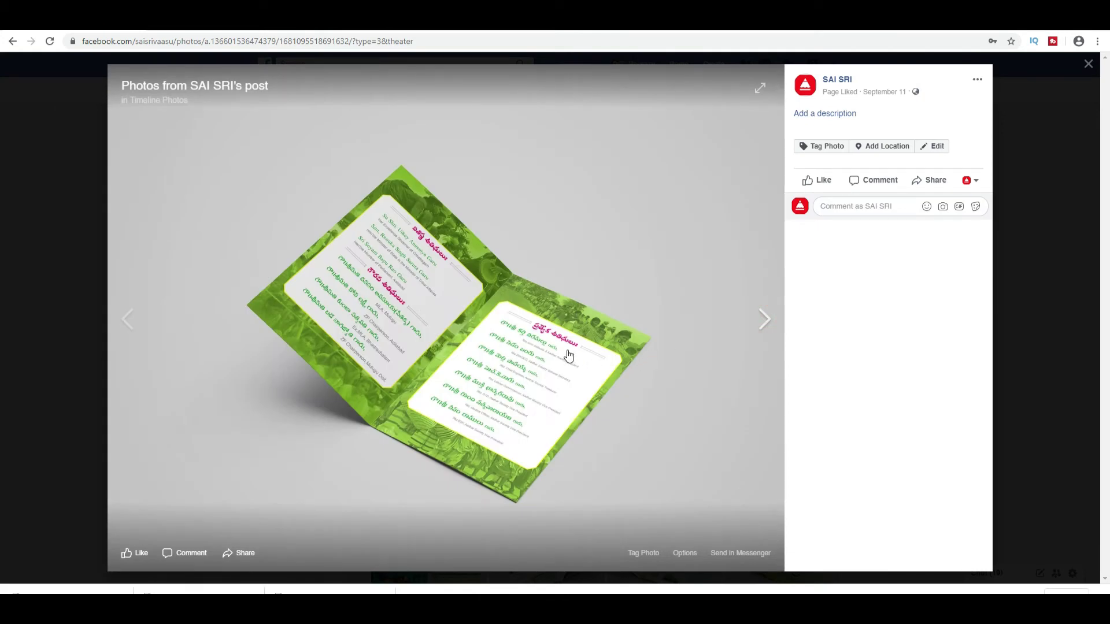
{"action": "key", "text": "alt+Tab"}
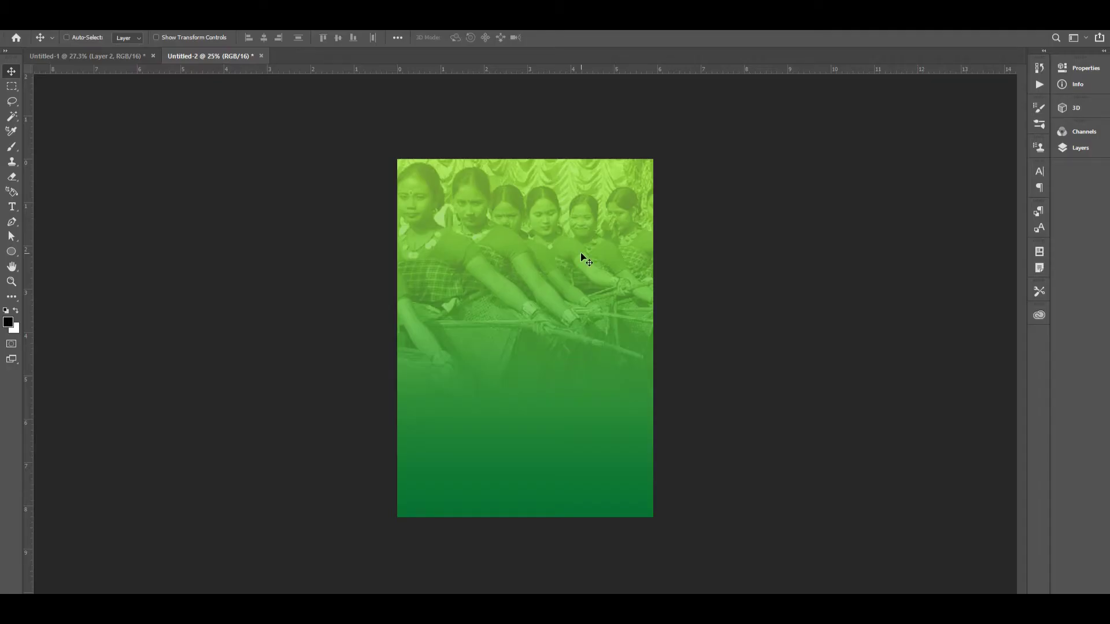
{"action": "left_click", "coordinate": [564, 238]}
{"action": "left_click", "coordinate": [564, 240]}
{"action": "right_click", "coordinate": [550, 241]}
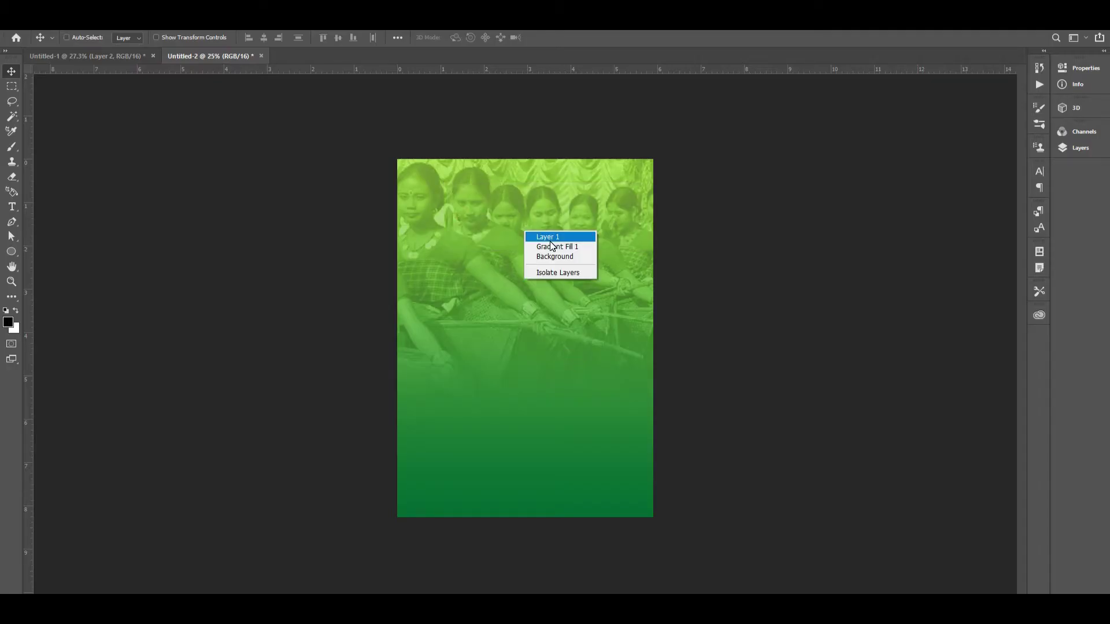
{"action": "left_click", "coordinate": [547, 245]}
{"action": "key", "text": "F7"}
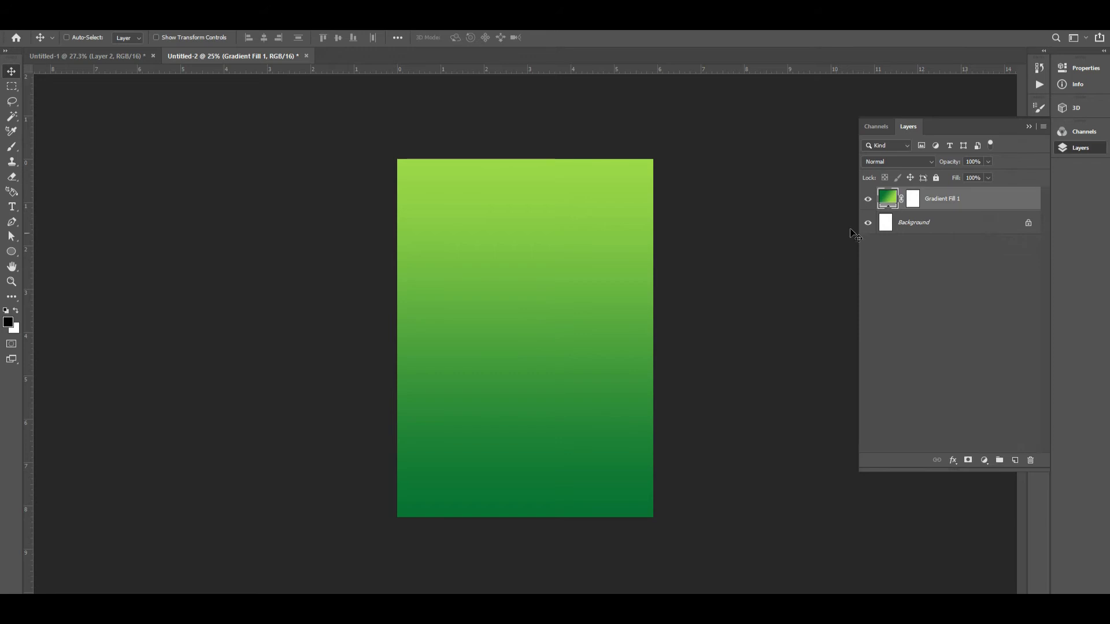
{"action": "left_click", "coordinate": [869, 202]}
{"action": "key", "text": "Delete"}
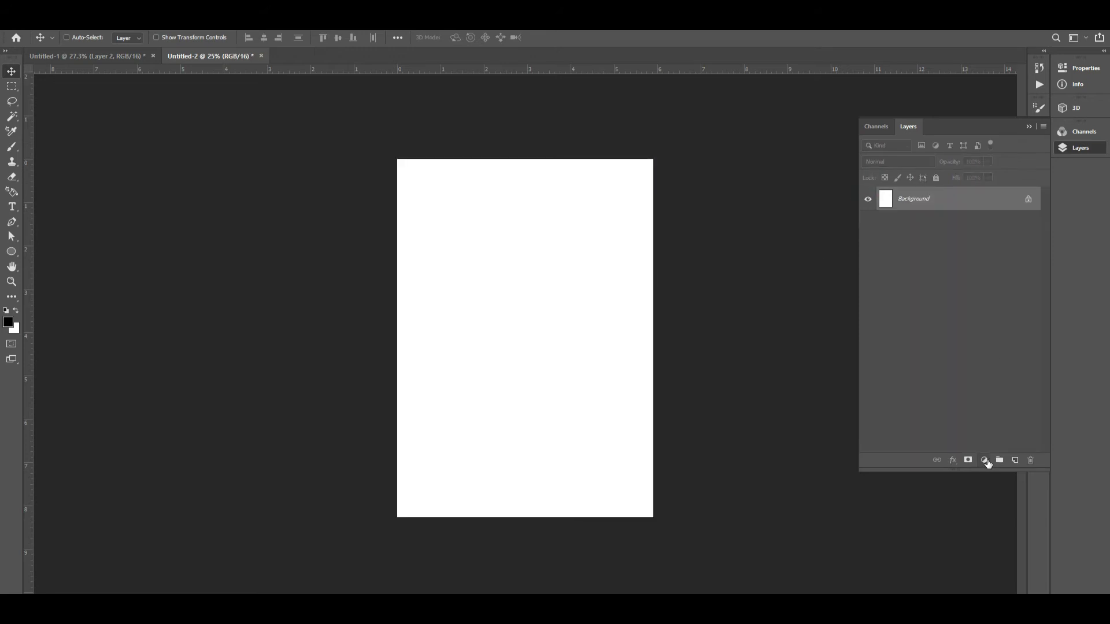
Add a solid color fill layer of C 45, M 0, Y 100, K 0 and delete the white Background layer
{"action": "left_click", "coordinate": [987, 464]}
{"action": "left_click", "coordinate": [1014, 258]}
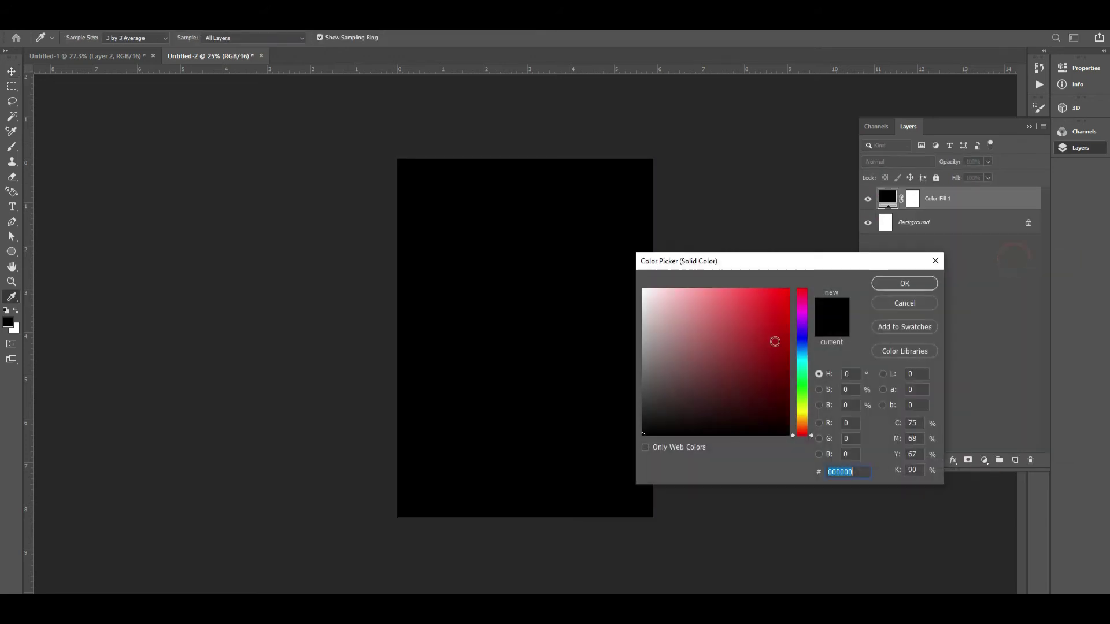
{"action": "type", "text": "4"}
{"action": "key", "text": "Tab"}
{"action": "key", "text": "Tab"}
{"action": "key", "text": "Tab"}
{"action": "key", "text": "Tab"}
{"action": "type", "text": "45"}
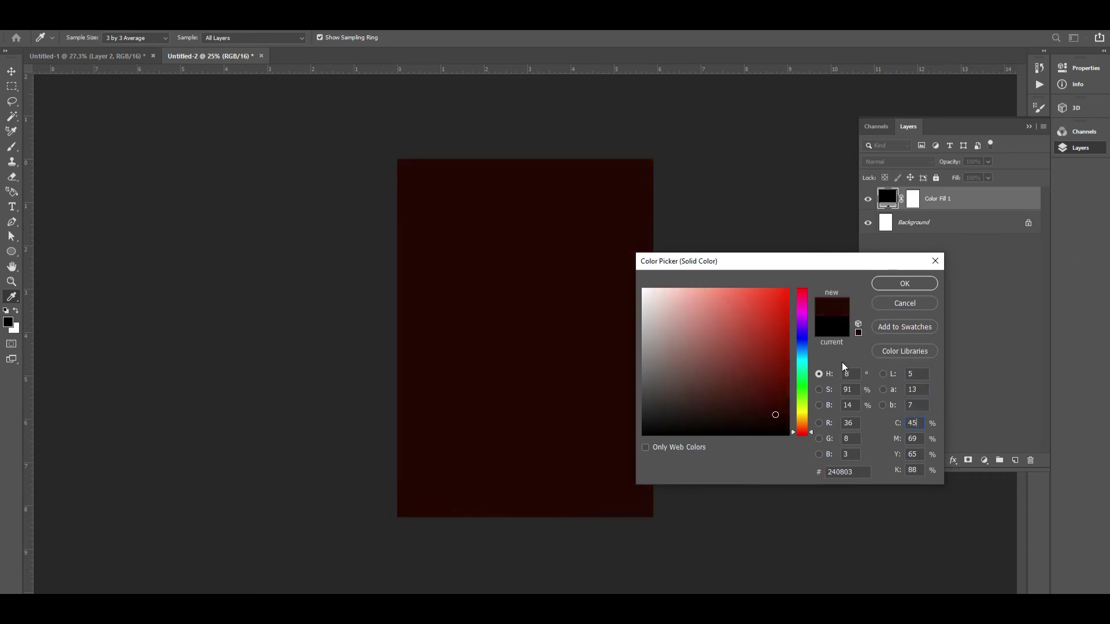
{"action": "key", "text": "Tab"}
{"action": "type", "text": "0"}
{"action": "key", "text": "Tab"}
{"action": "type", "text": "100"}
{"action": "key", "text": "Tab"}
{"action": "type", "text": "0"}
{"action": "key", "text": "Return"}
{"action": "left_click", "coordinate": [942, 236]}
{"action": "key", "text": "Delete"}
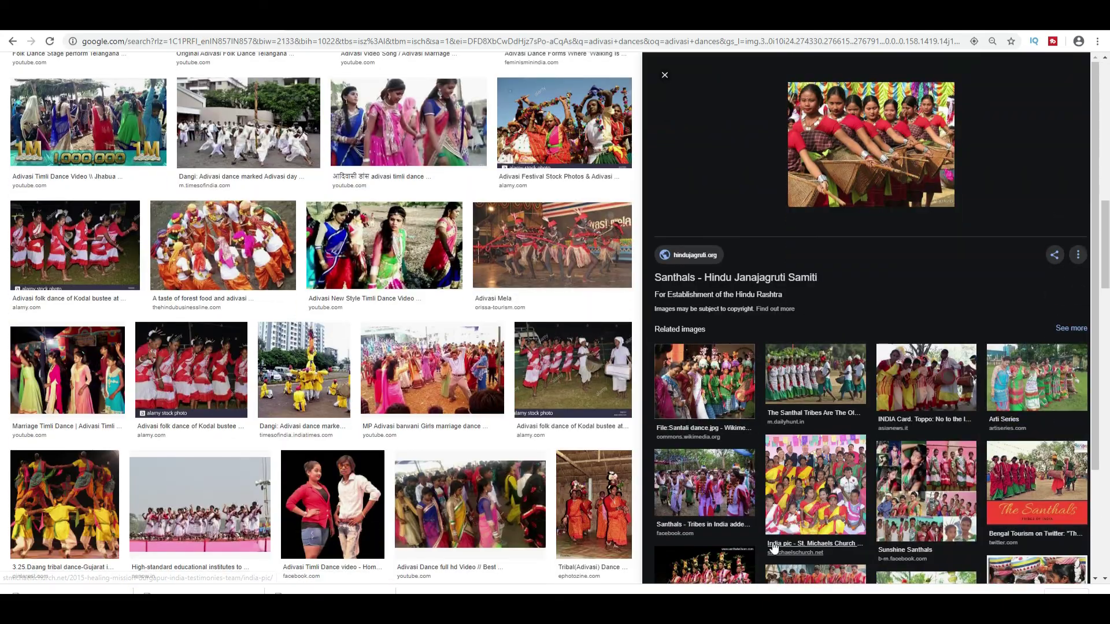
Switch to the browser and examine the Santhal dance photos among the related images for a usable picture
{"action": "left_click", "coordinate": [706, 494]}
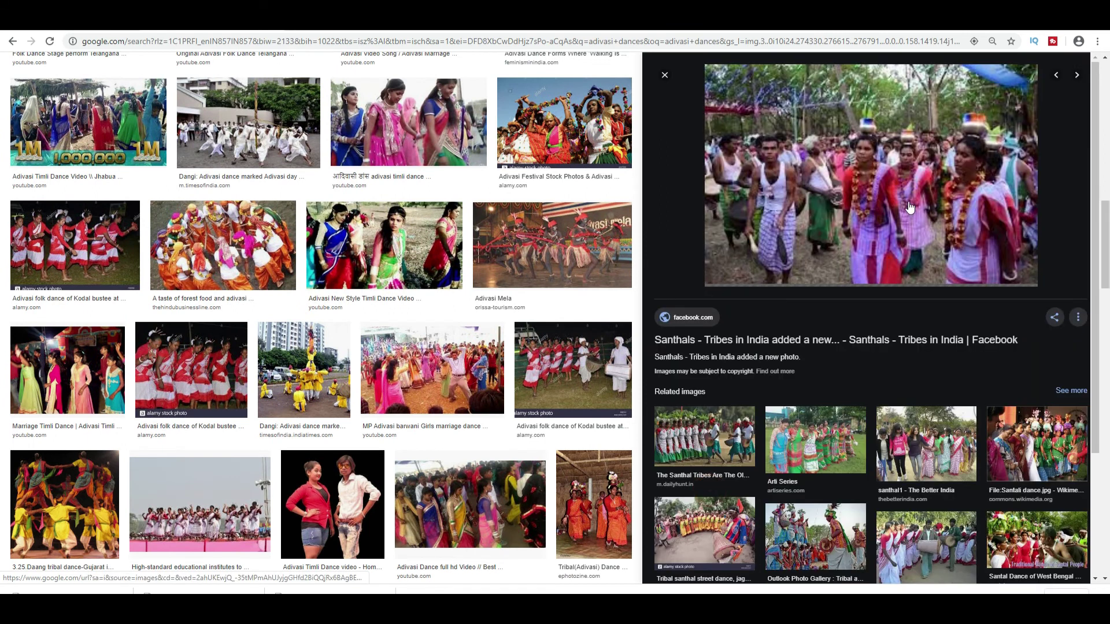
{"action": "right_click", "coordinate": [889, 169]}
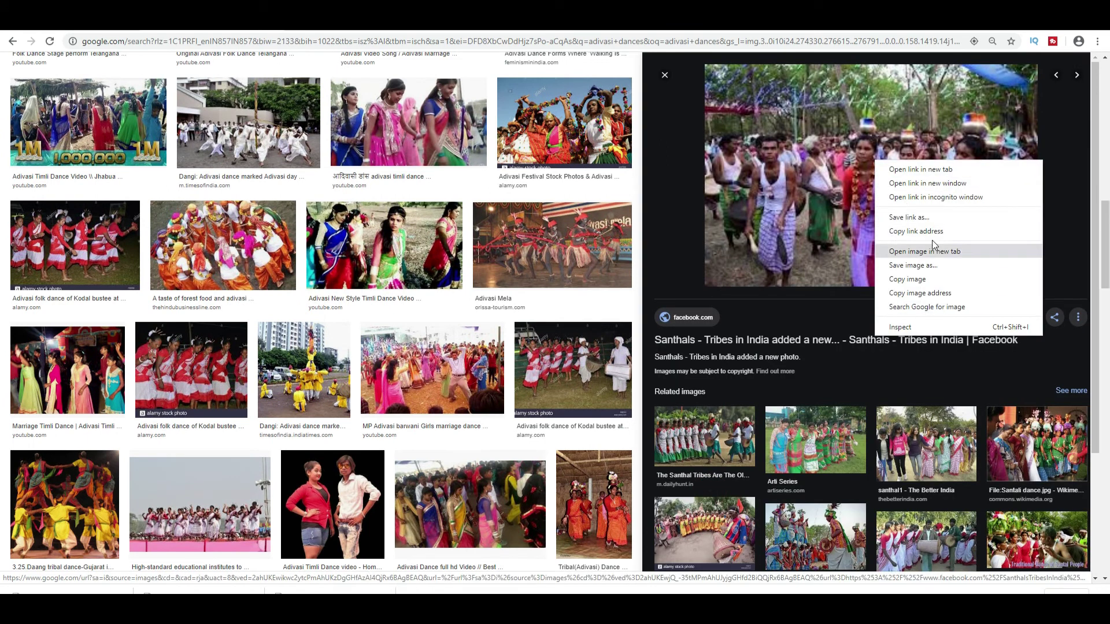
{"action": "left_click", "coordinate": [861, 456]}
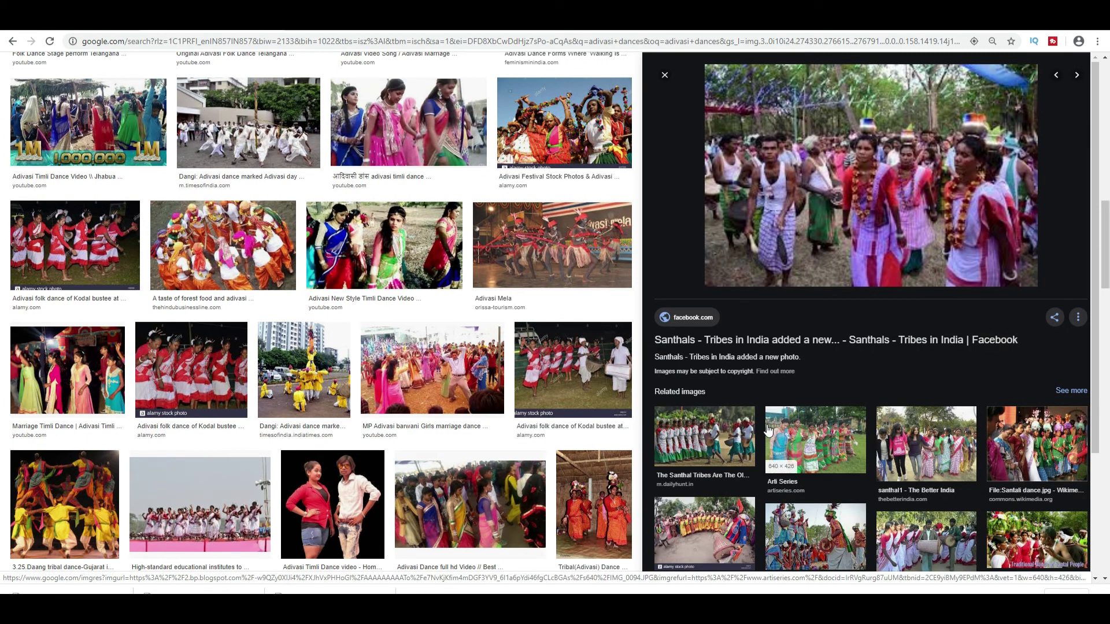
{"action": "left_click", "coordinate": [768, 422]}
{"action": "scroll", "coordinate": [929, 353], "scroll_direction": "down", "scroll_amount": 3}
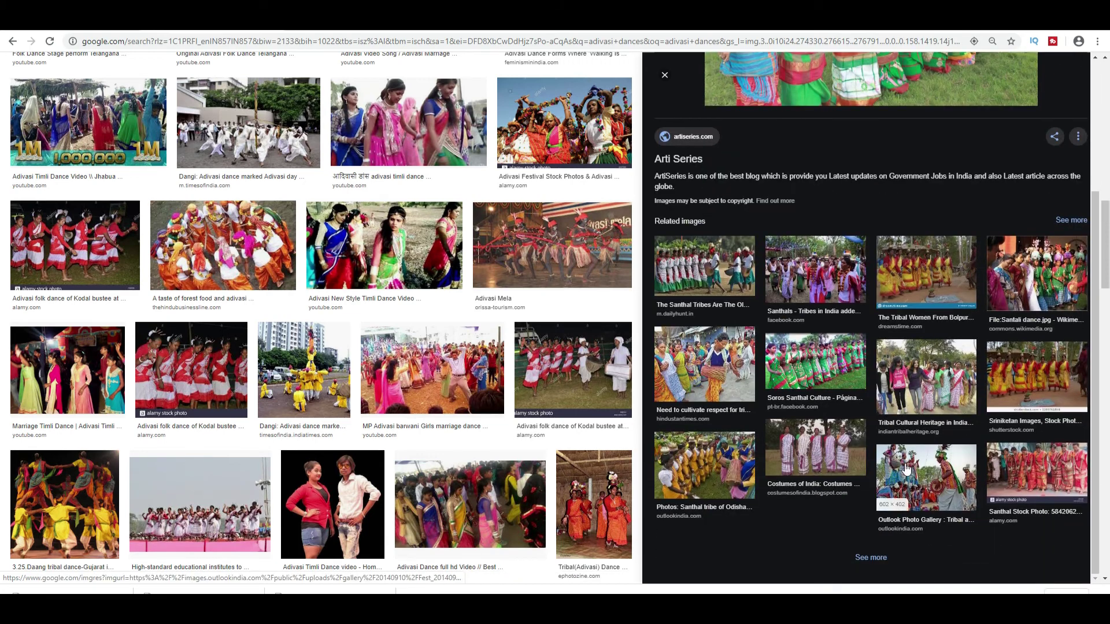
{"action": "scroll", "coordinate": [272, 246], "scroll_direction": "up", "scroll_amount": 1}
{"action": "scroll", "coordinate": [273, 246], "scroll_direction": "up", "scroll_amount": 8}
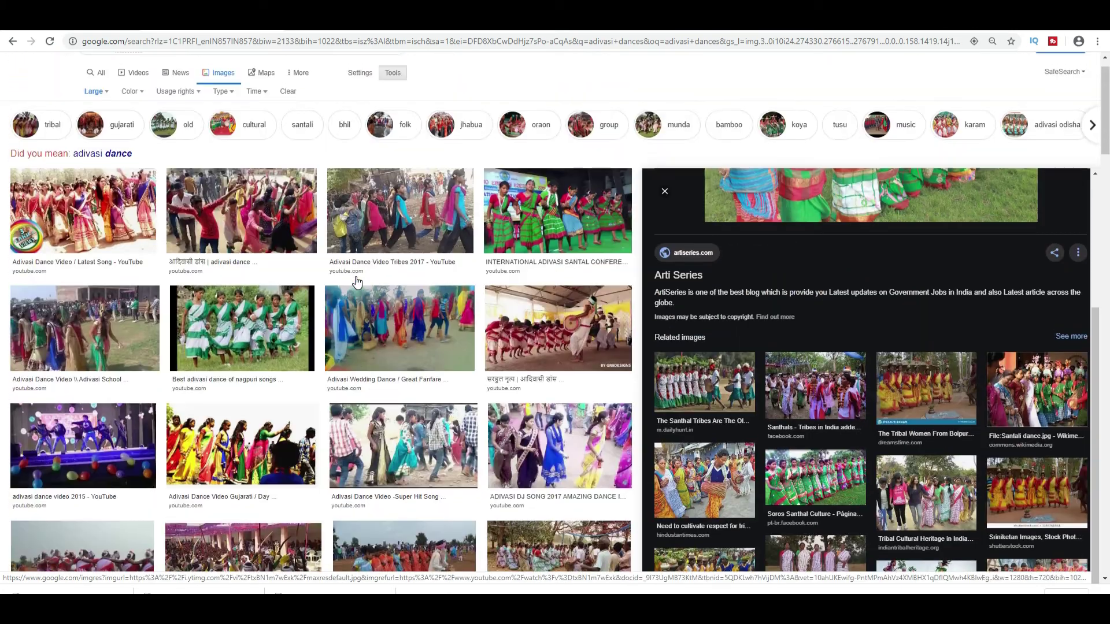
Search Google Images for "koya dance" and copy the "KOYA NRUTHYAM - Tribal Dance" picture from the related images
{"action": "triple_click", "coordinate": [180, 73]}
{"action": "type", "text": "koya da"}
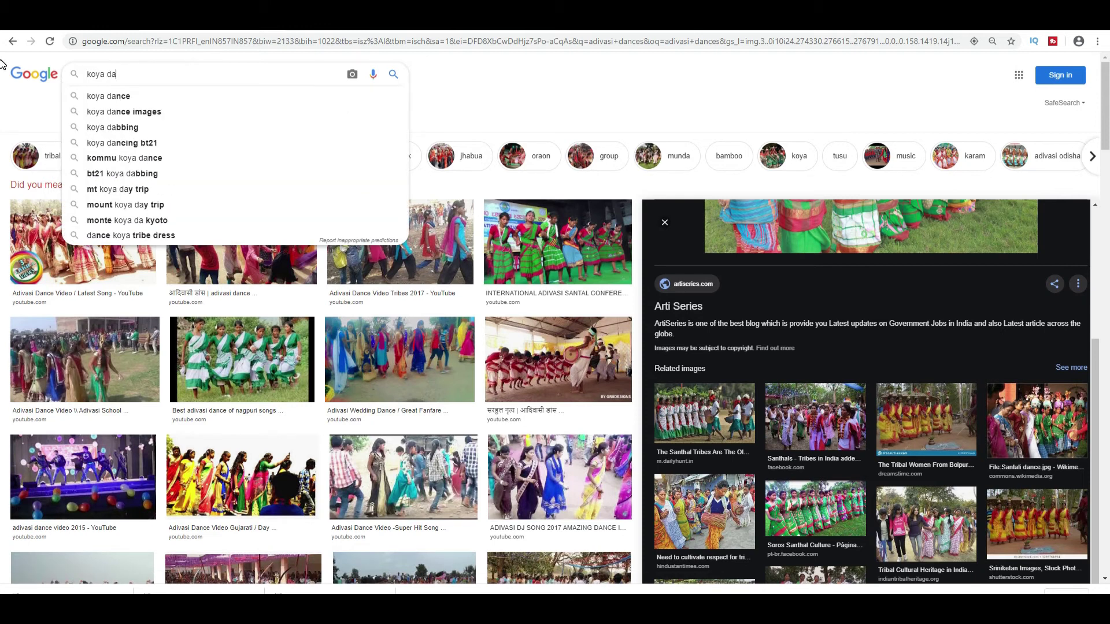
{"action": "key", "text": "Down"}
{"action": "key", "text": "Return"}
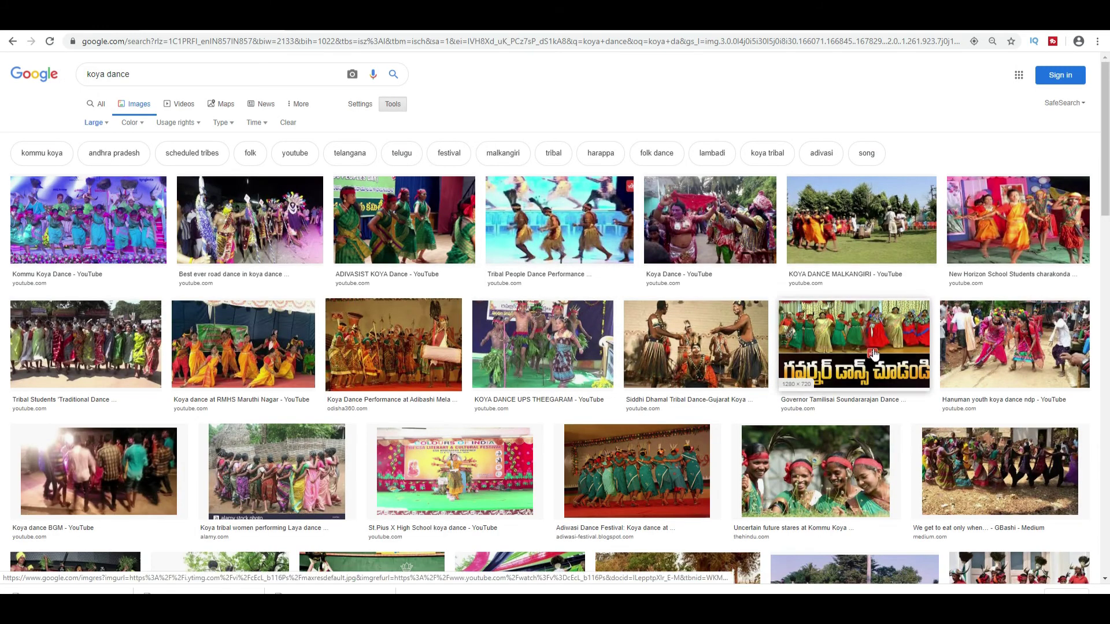
{"action": "left_click", "coordinate": [848, 249]}
{"action": "scroll", "coordinate": [538, 358], "scroll_direction": "down", "scroll_amount": 3}
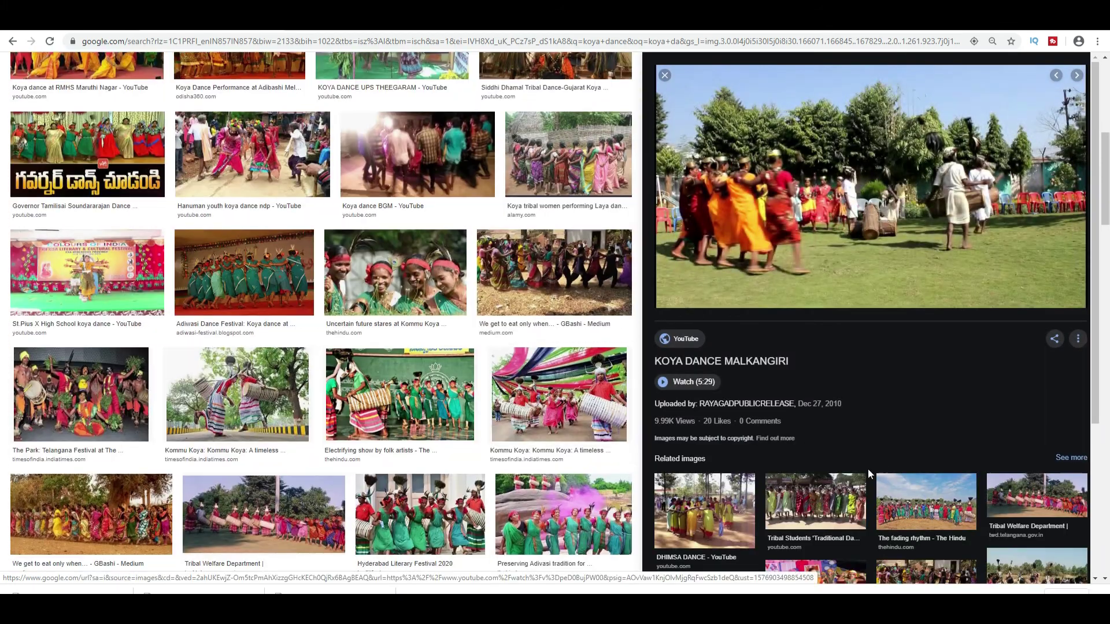
{"action": "left_click", "coordinate": [902, 506]}
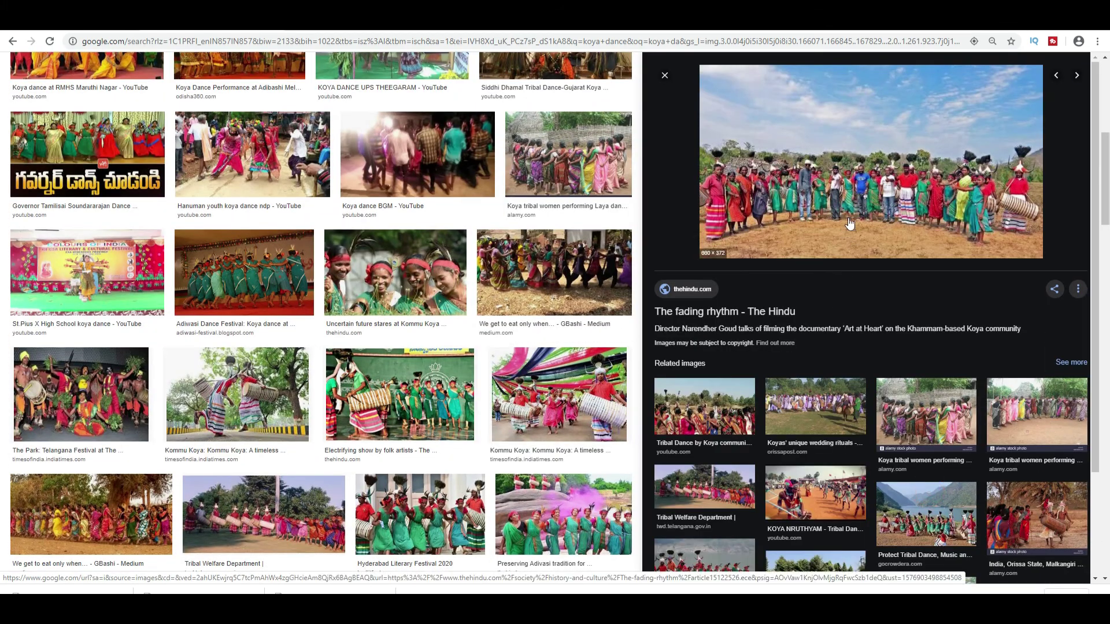
{"action": "left_click", "coordinate": [831, 490]}
{"action": "right_click", "coordinate": [887, 220]}
{"action": "left_click", "coordinate": [942, 324]}
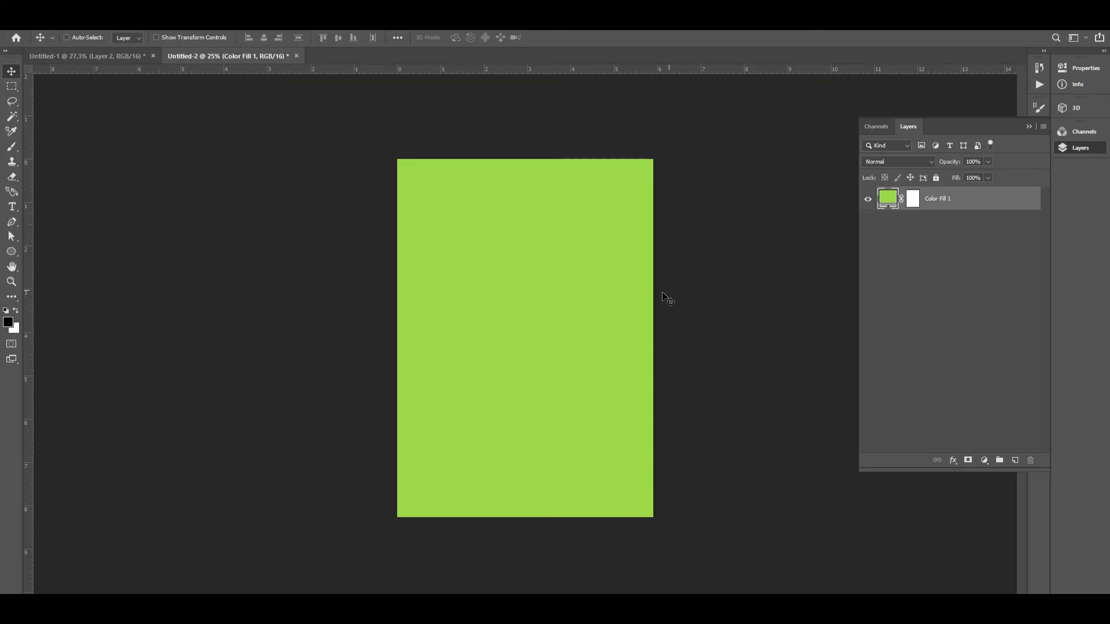
Paste the Koya dance photo into Untitled-2 in Photoshop and set its layer's blending mode to Luminosity
{"action": "key", "text": "ctrl+v"}
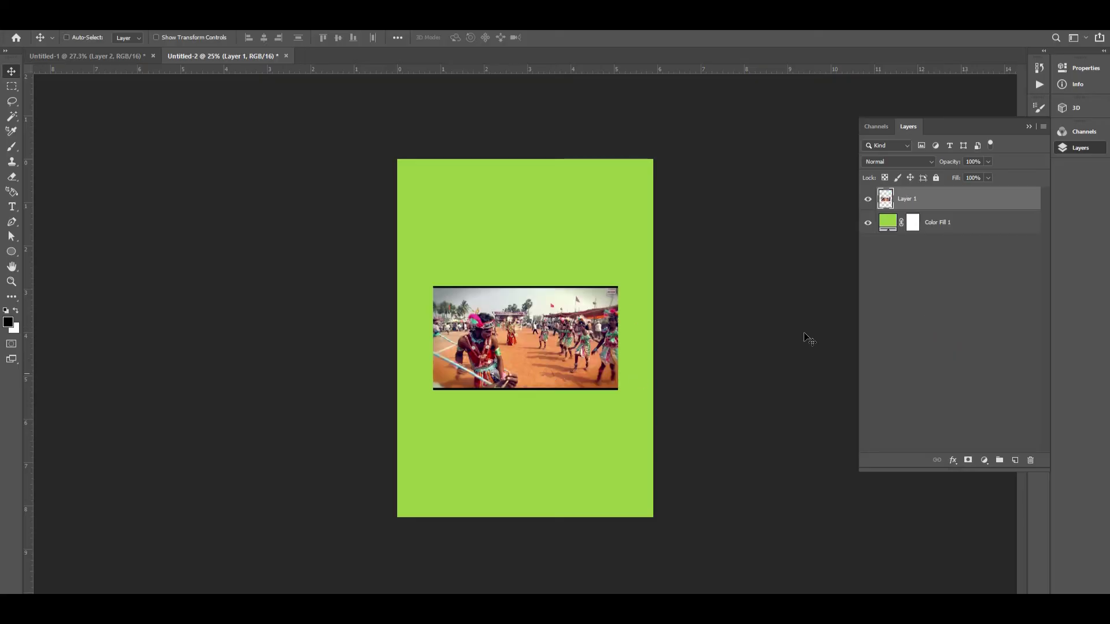
{"action": "left_click", "coordinate": [897, 162]}
{"action": "left_click", "coordinate": [886, 442]}
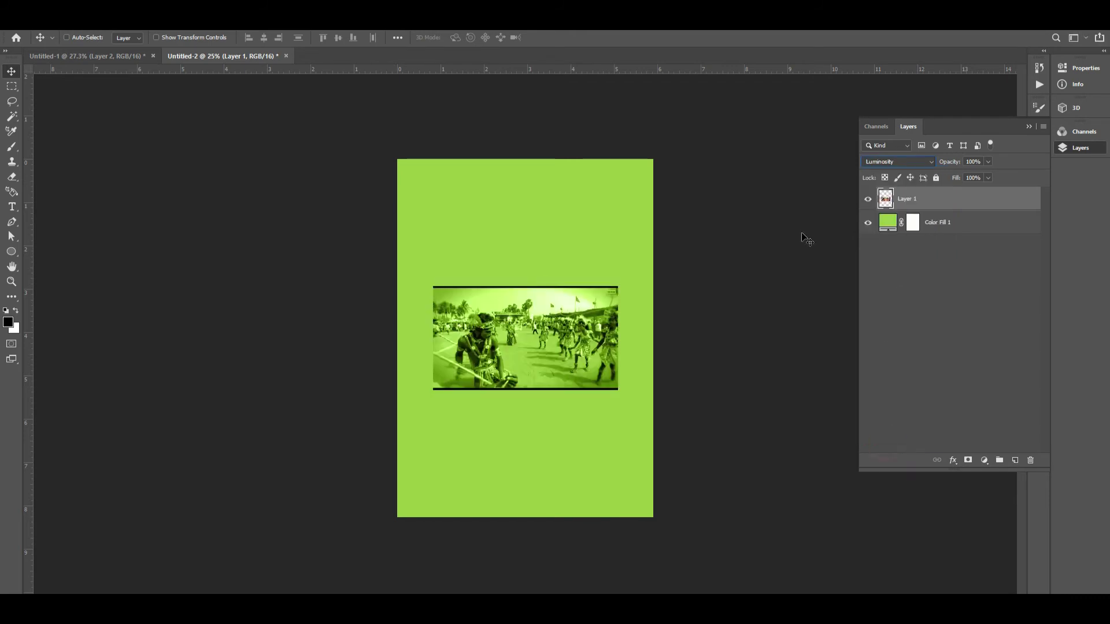
Enlarge the Koya dance photo and position it to span the full width at the top of the page
{"action": "left_click_drag", "start_coordinate": [555, 350], "coordinate": [548, 259]}
{"action": "key", "text": "ctrl+t"}
{"action": "left_click_drag", "start_coordinate": [611, 244], "coordinate": [761, 243]}
{"action": "left_click_drag", "start_coordinate": [589, 291], "coordinate": [509, 256]}
{"action": "key", "text": "Return"}
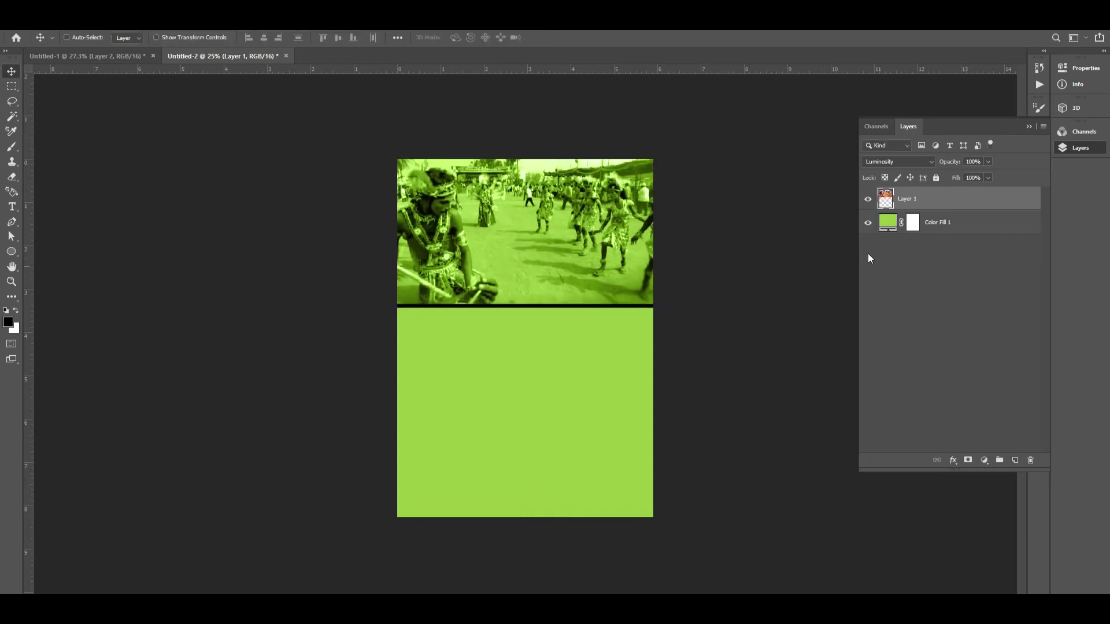
Add a layer mask to the Koya dance photo and fade its lower edge into the green with a gradient
{"action": "left_click", "coordinate": [966, 461]}
{"action": "key", "text": "g"}
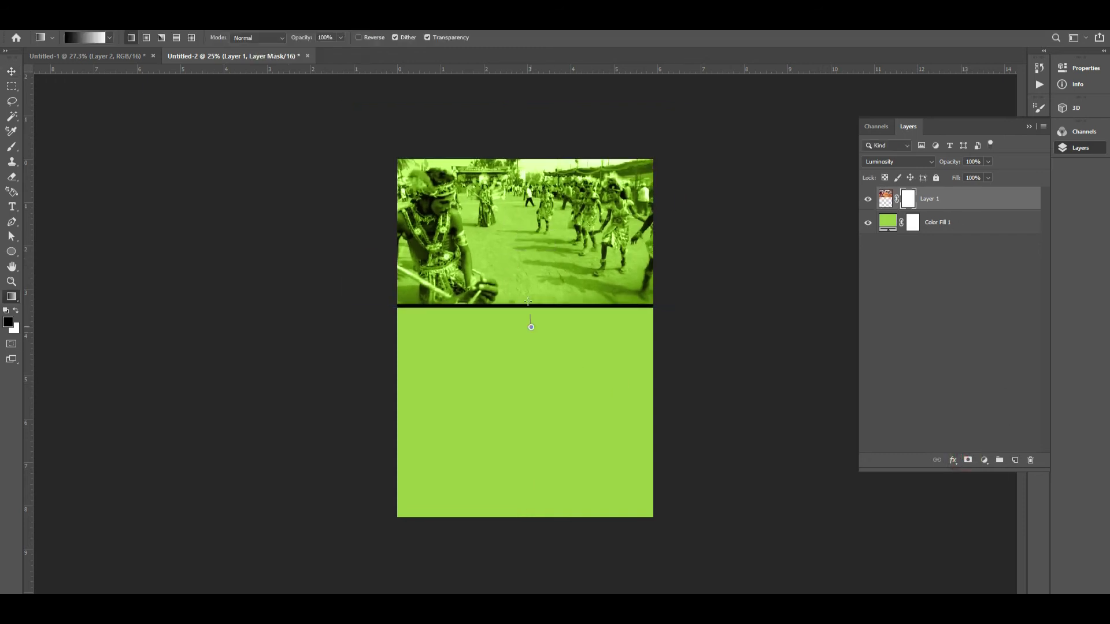
{"action": "left_click_drag", "start_coordinate": [528, 322], "coordinate": [528, 273]}
{"action": "mouse_move", "coordinate": [507, 317]}
{"action": "left_mouse_down"}
{"action": "mouse_move", "coordinate": [507, 265]}
{"action": "mouse_move", "coordinate": [529, 249]}
{"action": "left_mouse_up"}
{"action": "left_click_drag", "start_coordinate": [532, 300], "coordinate": [529, 270]}
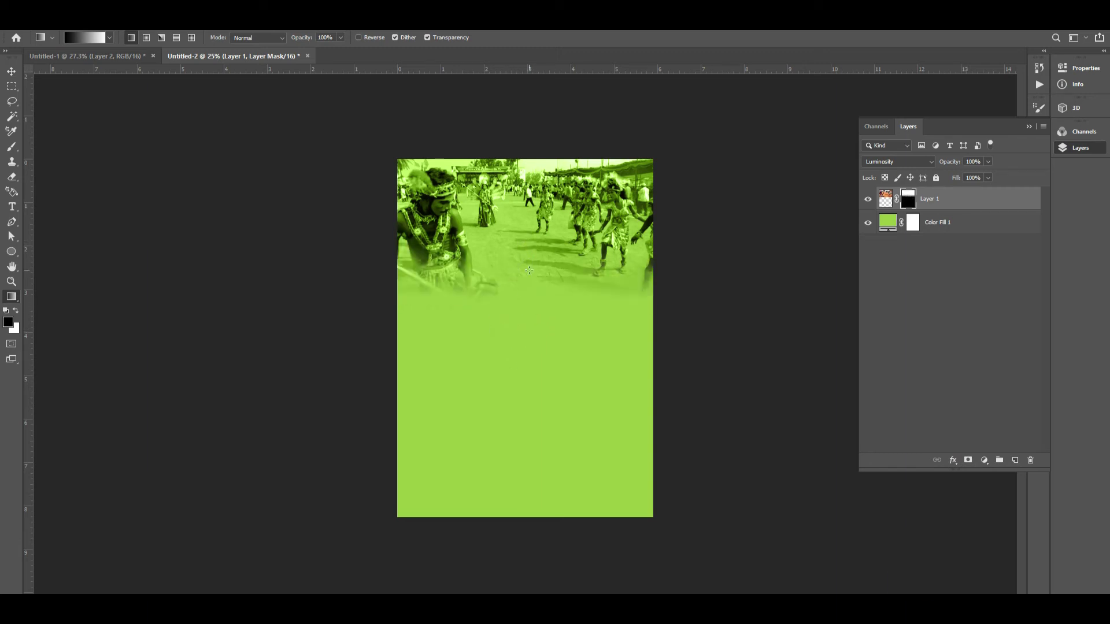
{"action": "left_click", "coordinate": [11, 72]}
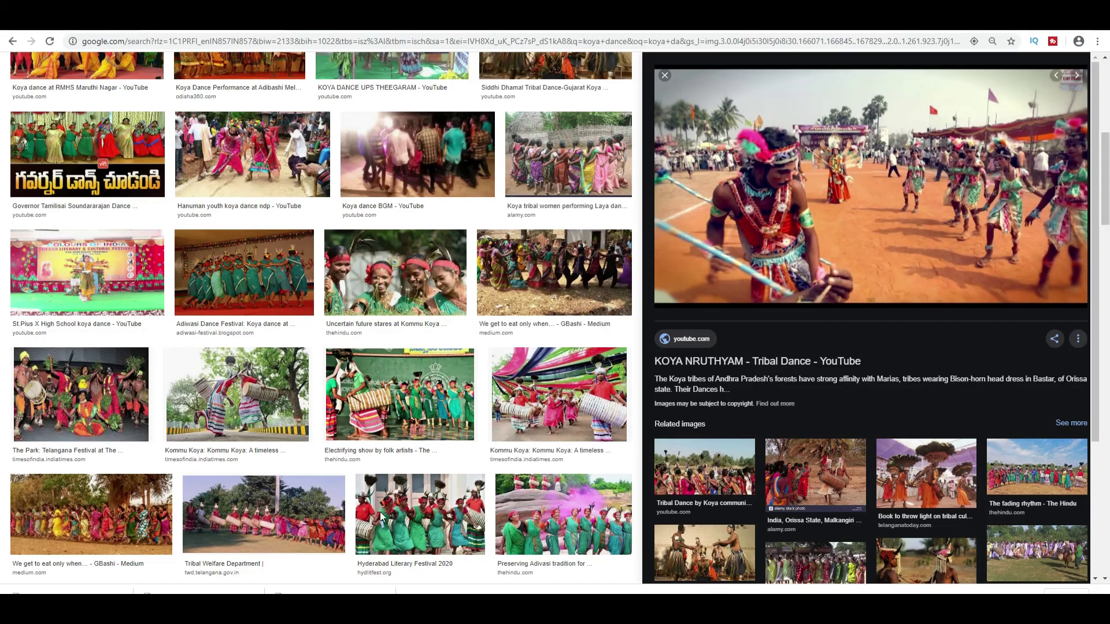
In the browser, open the "Fair and Festival in Odisha" dancers picture from the related images and copy it
{"action": "scroll", "coordinate": [820, 468], "scroll_direction": "down", "scroll_amount": 3}
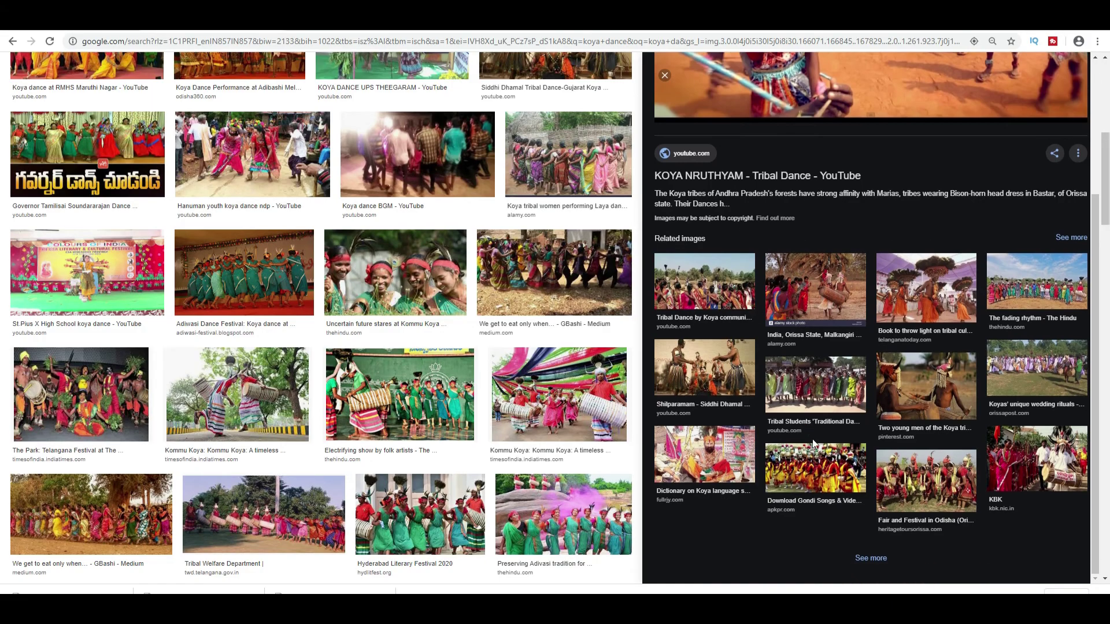
{"action": "left_click", "coordinate": [924, 490]}
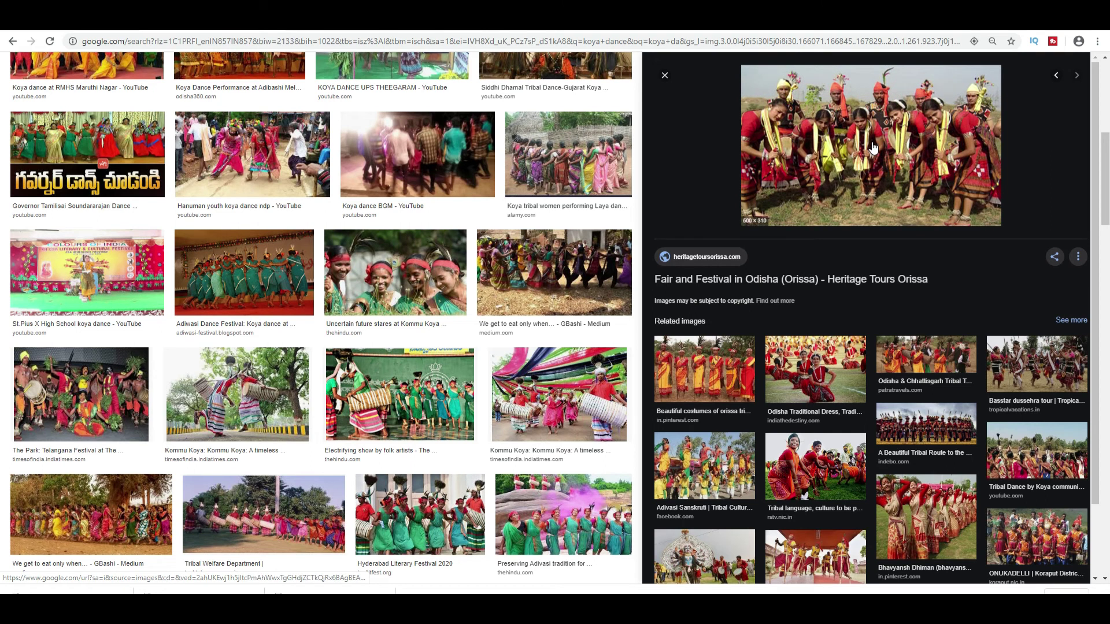
{"action": "right_click", "coordinate": [873, 148]}
{"action": "left_click", "coordinate": [924, 263]}
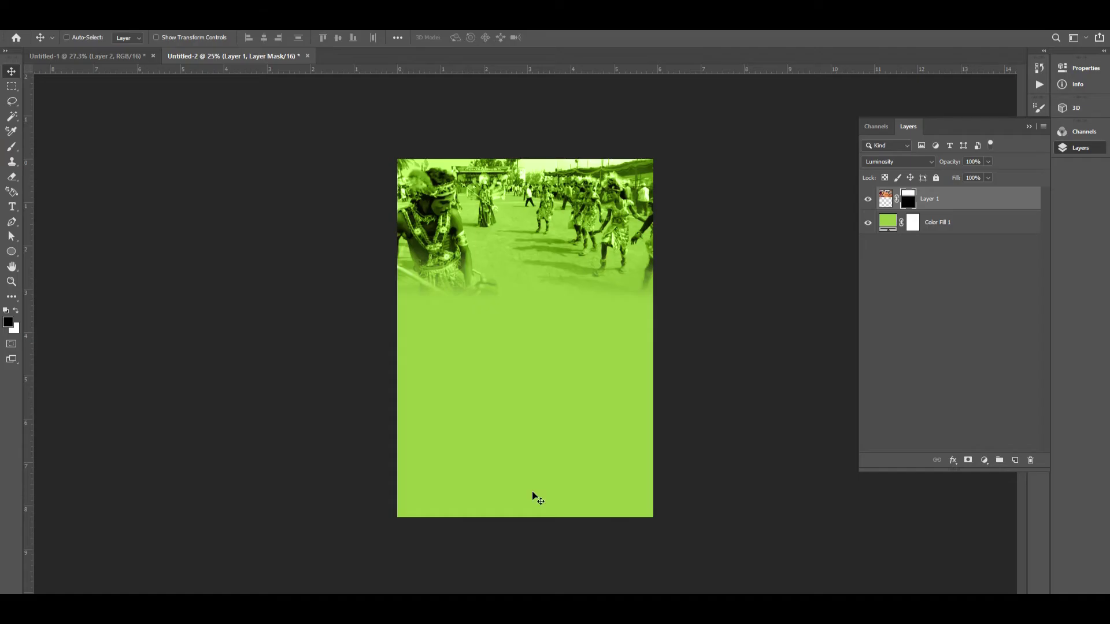
Paste the Odisha dancers photo into Untitled-2, enlarge it to about 422%, and position it across the bottom of the page
{"action": "key", "text": "ctrl+v"}
{"action": "key", "text": "ctrl+t"}
{"action": "left_click_drag", "start_coordinate": [561, 361], "coordinate": [793, 431]}
{"action": "left_click_drag", "start_coordinate": [724, 336], "coordinate": [602, 456]}
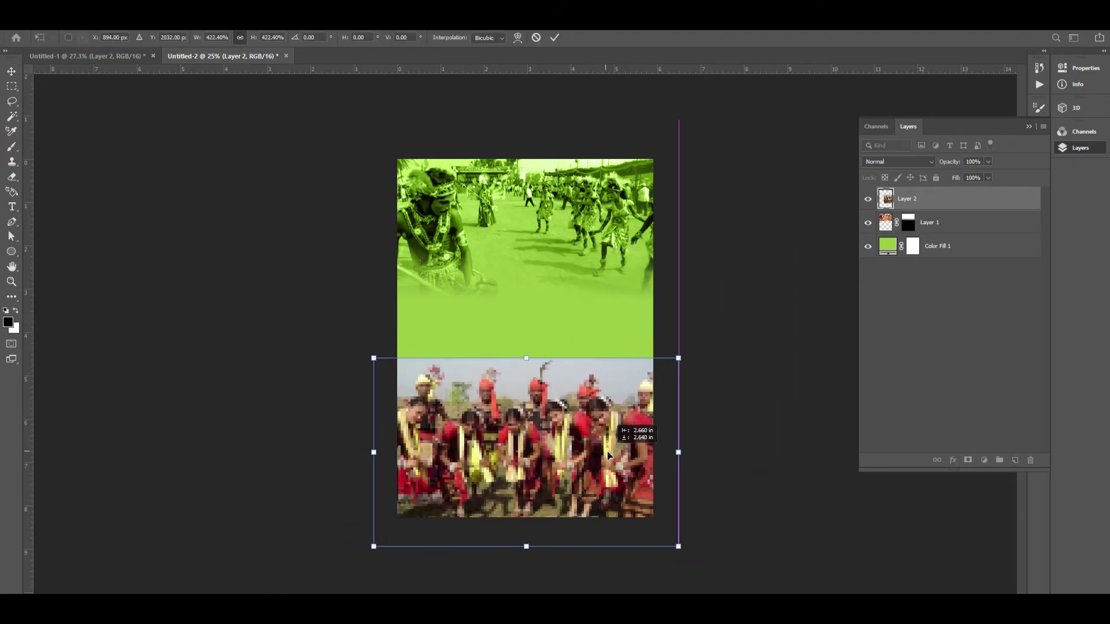
{"action": "key", "text": "Return"}
Set the Odisha dancers layer to Luminosity blending at 40% opacity
{"action": "left_click", "coordinate": [897, 162]}
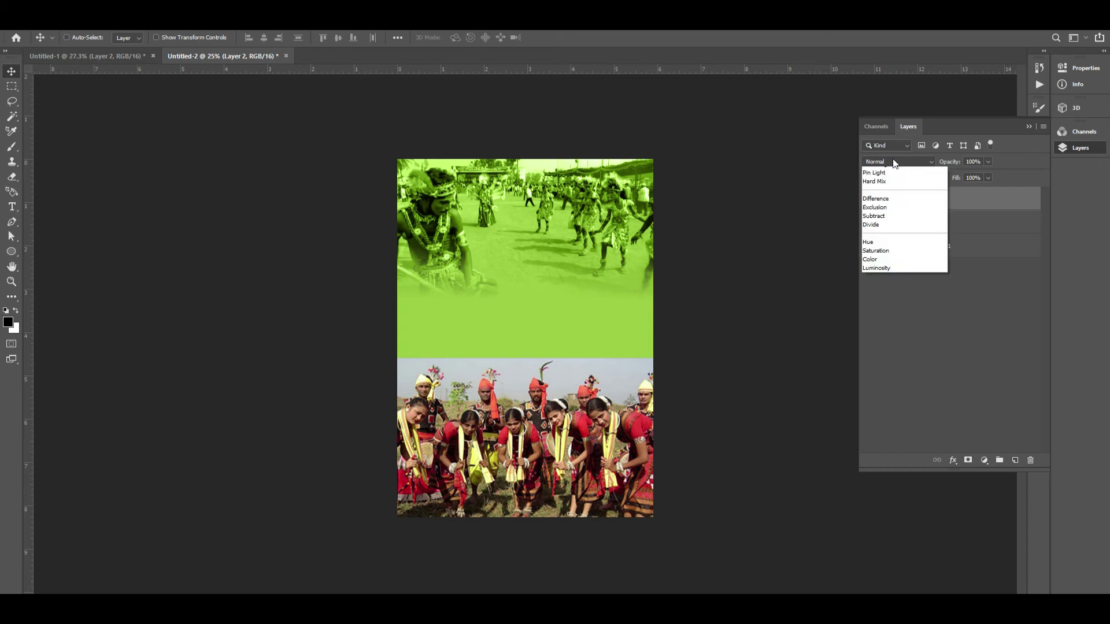
{"action": "left_click", "coordinate": [884, 441]}
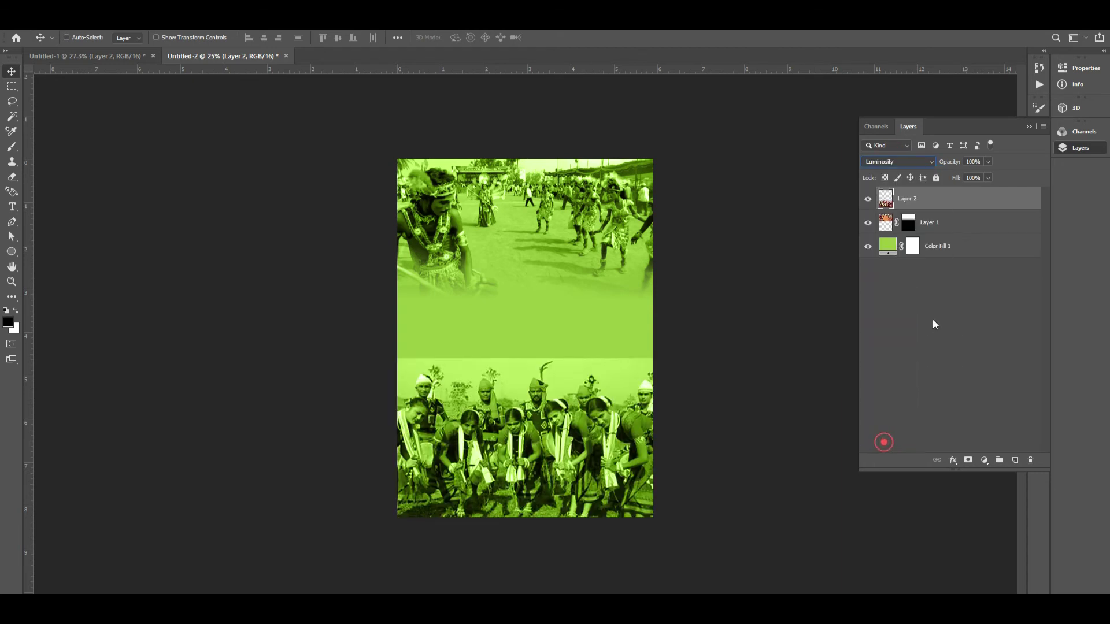
{"action": "left_click_drag", "start_coordinate": [954, 172], "coordinate": [955, 171]}
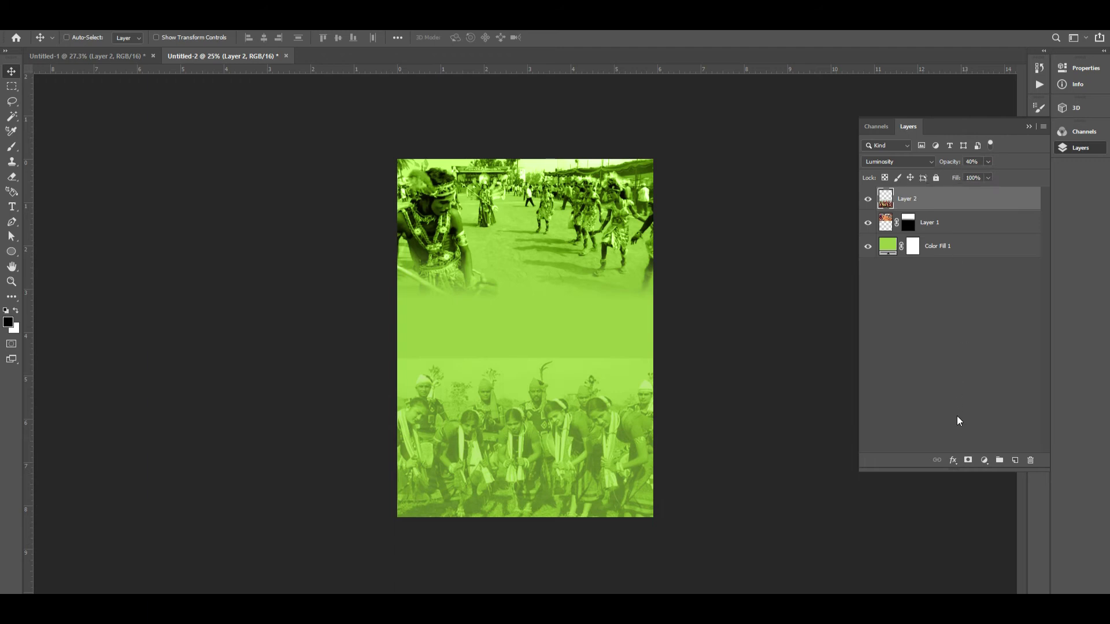
Add a layer mask to the Odisha dancers photo and fade its upper edge into the green with a gradient
{"action": "left_click", "coordinate": [968, 461]}
{"action": "key", "text": "g"}
{"action": "mouse_move", "coordinate": [523, 407]}
{"action": "left_mouse_down"}
{"action": "mouse_move", "coordinate": [528, 379]}
{"action": "mouse_move", "coordinate": [527, 447]}
{"action": "left_mouse_up"}
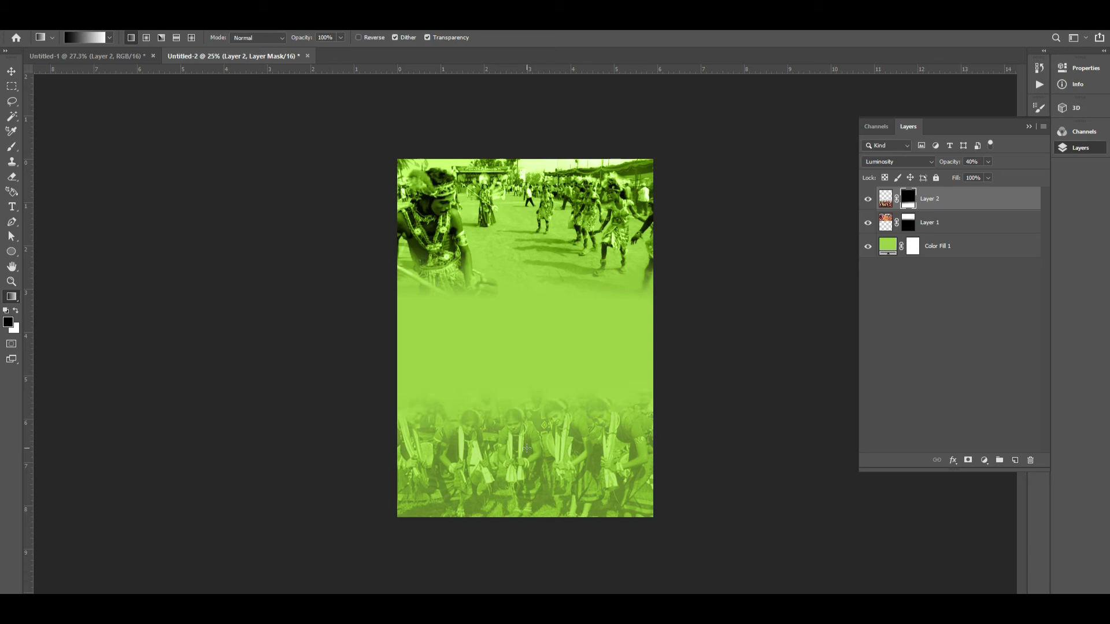
{"action": "left_click", "coordinate": [12, 78]}
In the browser, open the Kerala "Tribal language, culture" dancers picture from the related images and copy it
{"action": "key", "text": "alt+Tab"}
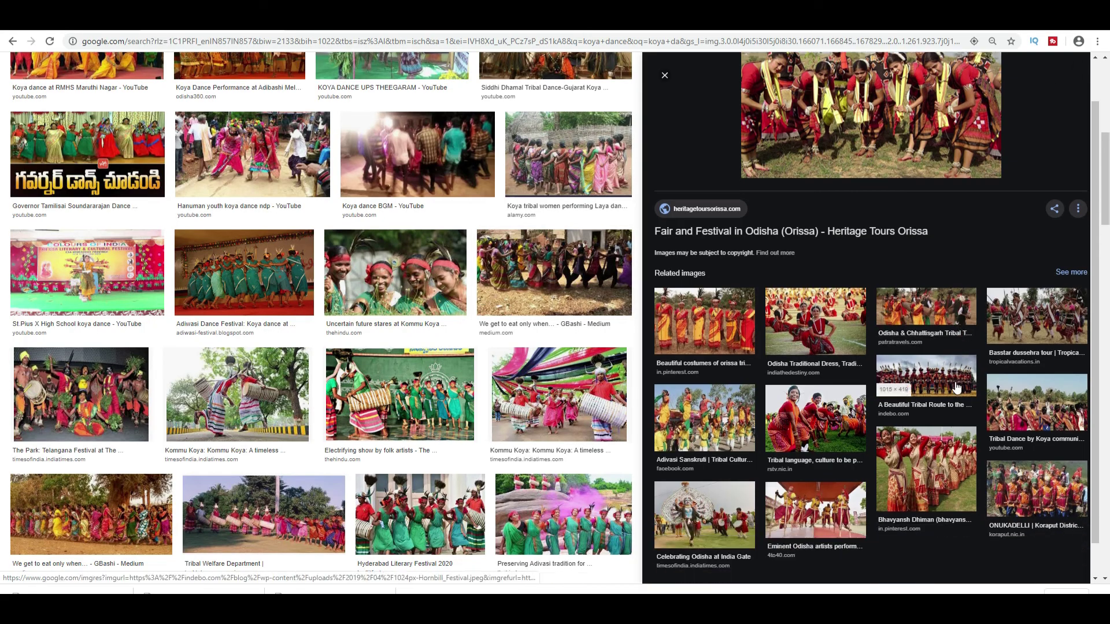
{"action": "scroll", "coordinate": [956, 387], "scroll_direction": "down", "scroll_amount": 1}
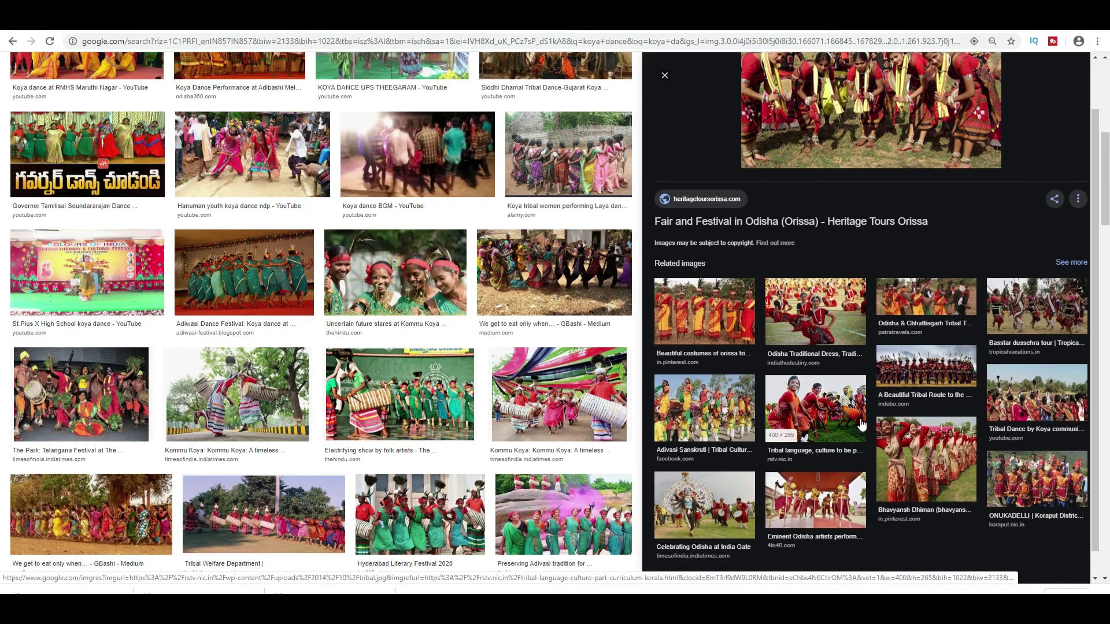
{"action": "left_click", "coordinate": [832, 413]}
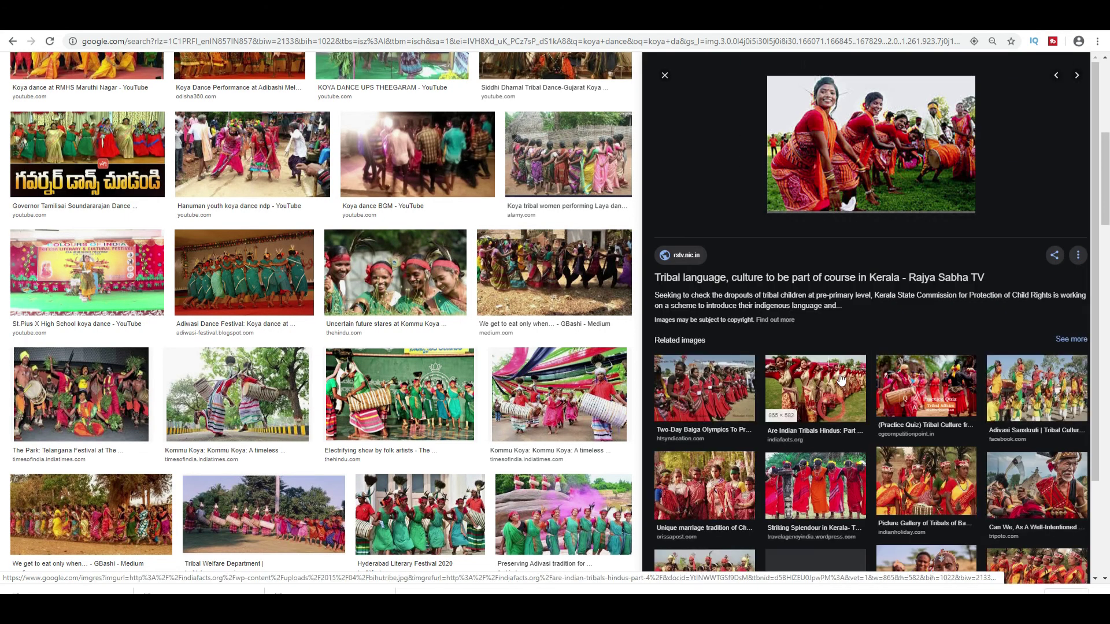
{"action": "right_click", "coordinate": [870, 141]}
{"action": "left_click", "coordinate": [910, 260]}
Paste the Kerala dancers photo into Untitled-2, set it to Luminosity blending, and enlarge it across the middle of the page
{"action": "key", "text": "alt+Tab"}
{"action": "key", "text": "ctrl+v"}
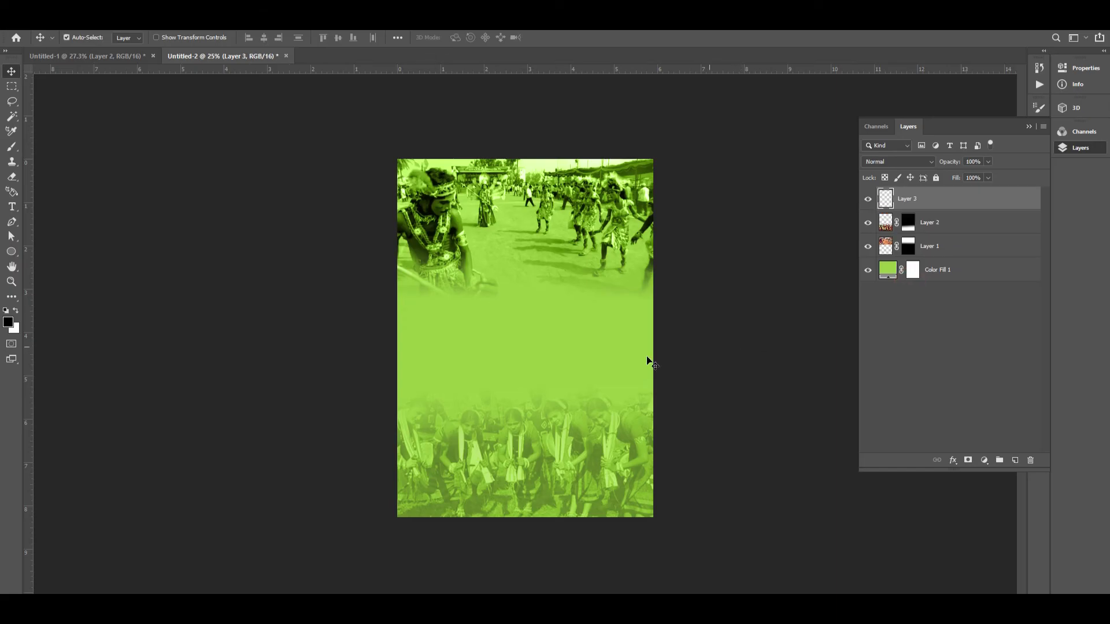
{"action": "left_click", "coordinate": [914, 165]}
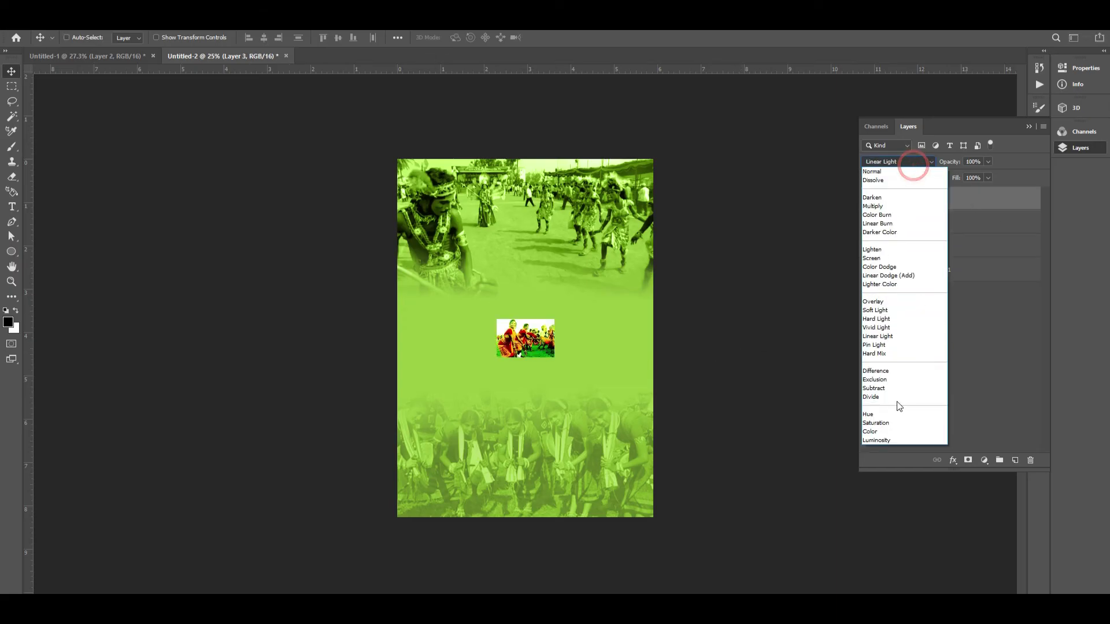
{"action": "left_click", "coordinate": [891, 435]}
{"action": "key", "text": "ctrl+t"}
{"action": "left_click_drag", "start_coordinate": [558, 342], "coordinate": [794, 482]}
{"action": "left_click_drag", "start_coordinate": [748, 403], "coordinate": [629, 404]}
{"action": "key", "text": "Return"}
Move the Kerala dancers layer just above the green colour fill, beneath the other photos, and set its opacity to 20%
{"action": "key", "text": "ctrl+bracketleft"}
{"action": "key", "text": "ctrl+bracketleft"}
{"action": "key", "text": "ctrl+bracketleft"}
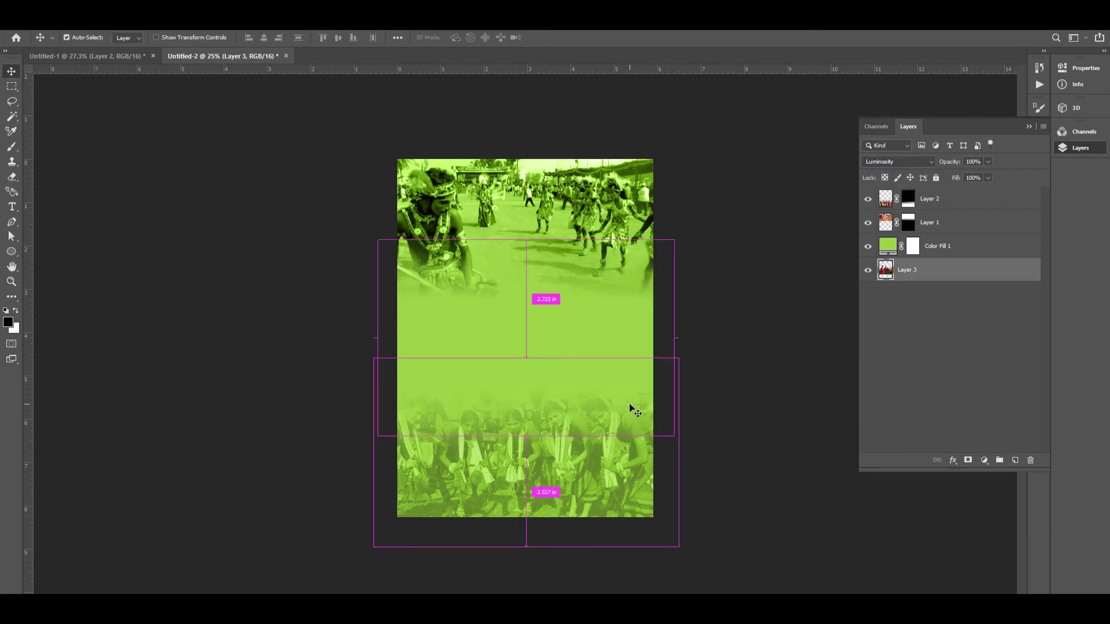
{"action": "key", "text": "ctrl+bracketright"}
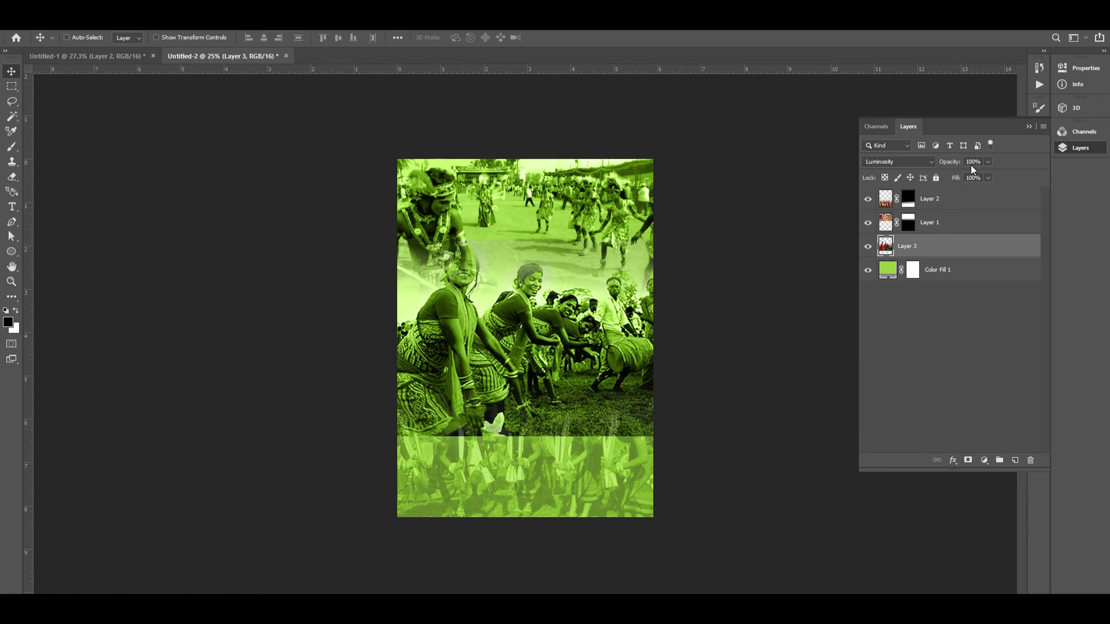
{"action": "key", "text": "2"}
{"action": "left_click", "coordinate": [630, 345]}
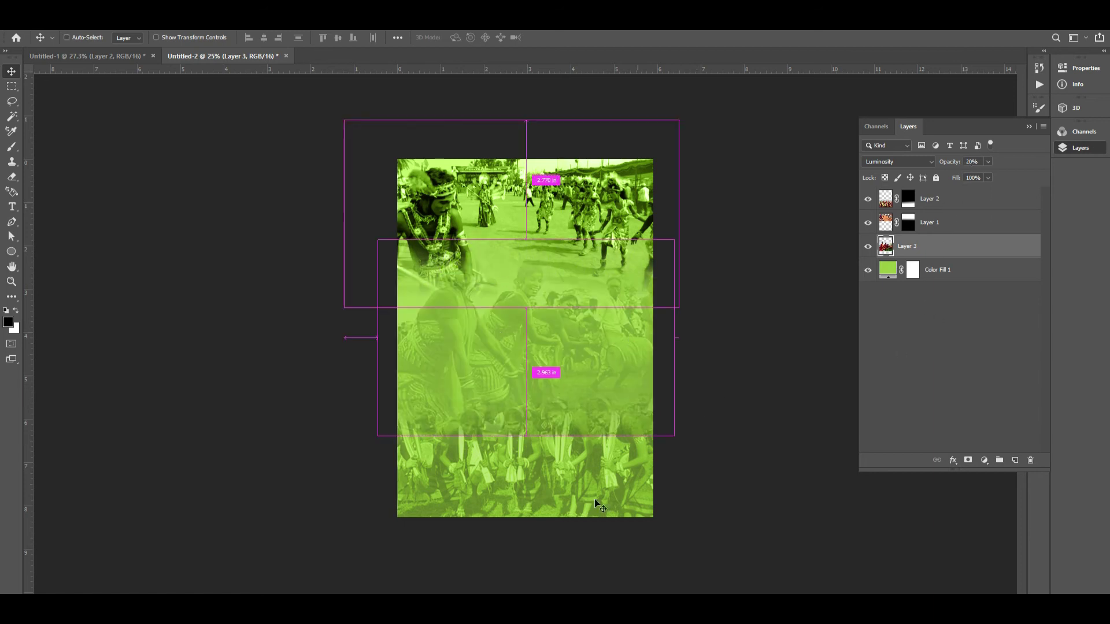
Switch to InDesign, place the green tribal photo collage on the left inside page of Untitled-4, and centre it on the page
{"action": "left_click", "coordinate": [1080, 148]}
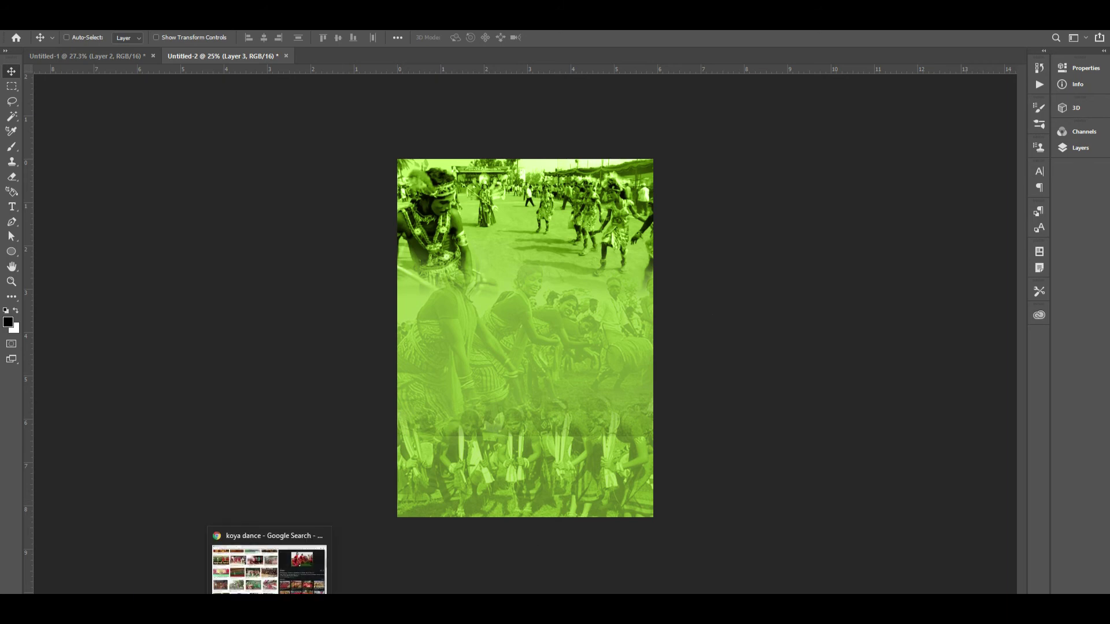
{"action": "left_click", "coordinate": [254, 610]}
{"action": "scroll", "coordinate": [552, 366], "scroll_direction": "down", "scroll_amount": 2}
{"action": "scroll", "coordinate": [552, 372], "scroll_direction": "down", "scroll_amount": 2}
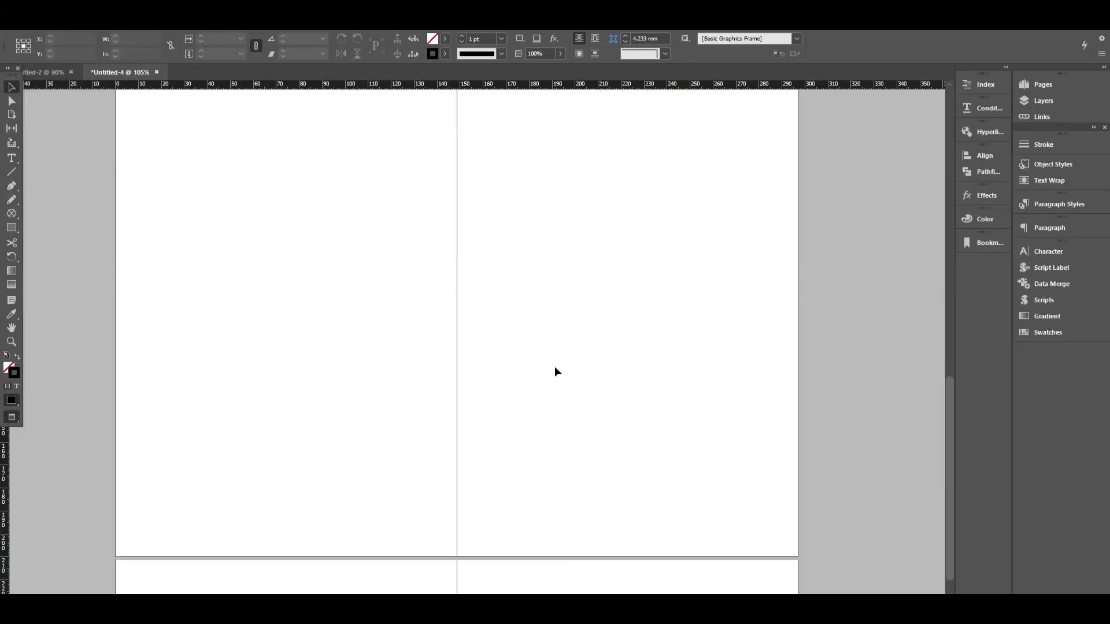
{"action": "key", "text": "ctrl+d"}
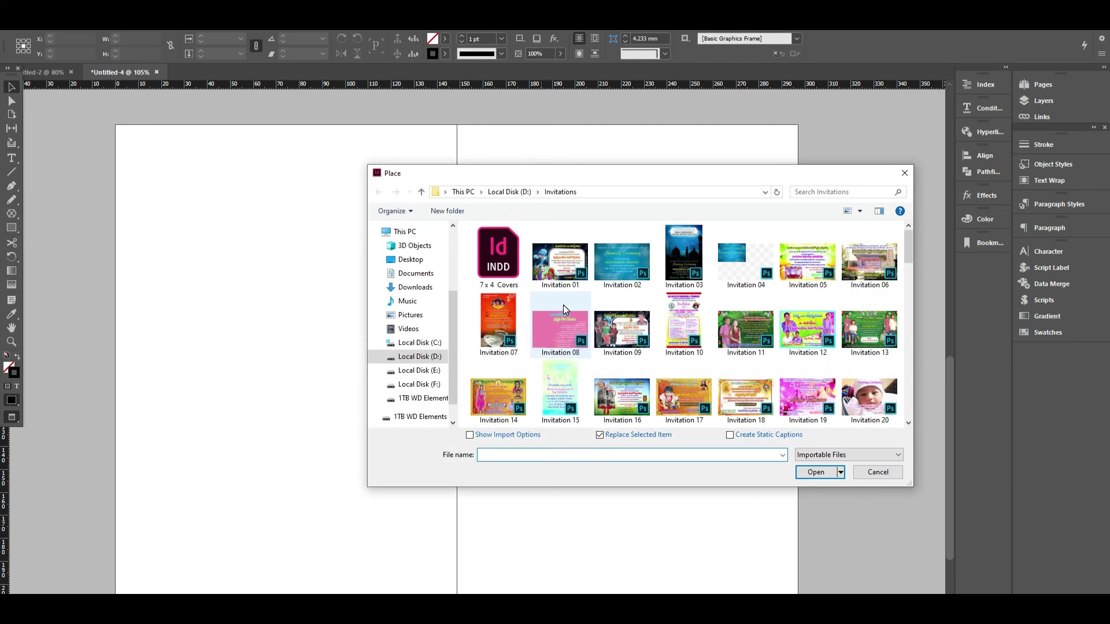
{"action": "double_click", "coordinate": [564, 306]}
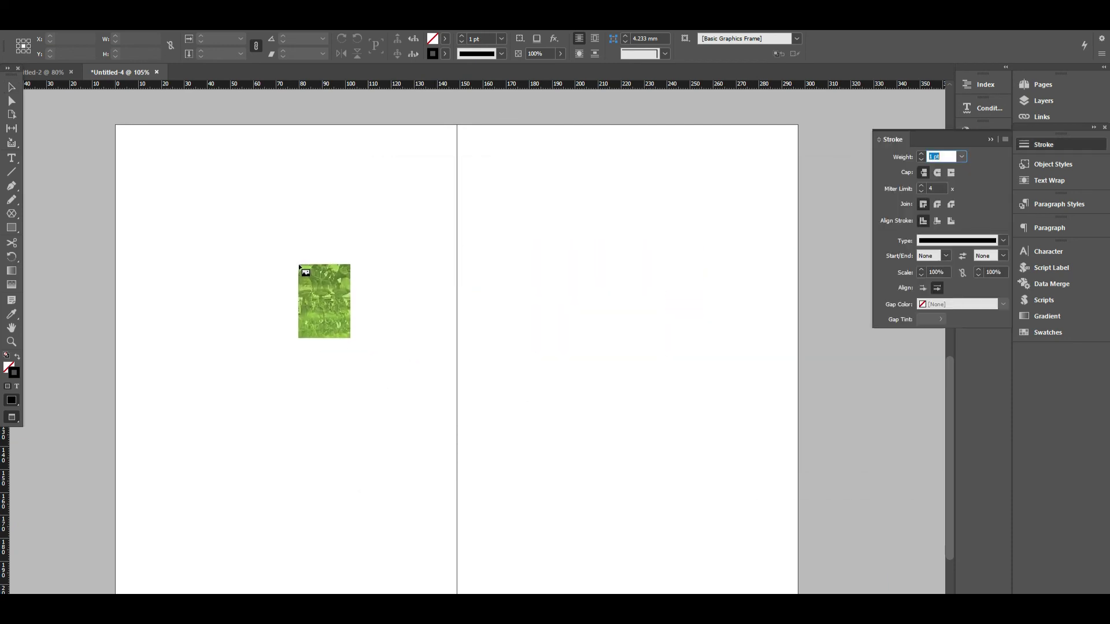
{"action": "left_click", "coordinate": [237, 216]}
{"action": "left_click", "coordinate": [785, 39]}
{"action": "left_click", "coordinate": [786, 54]}
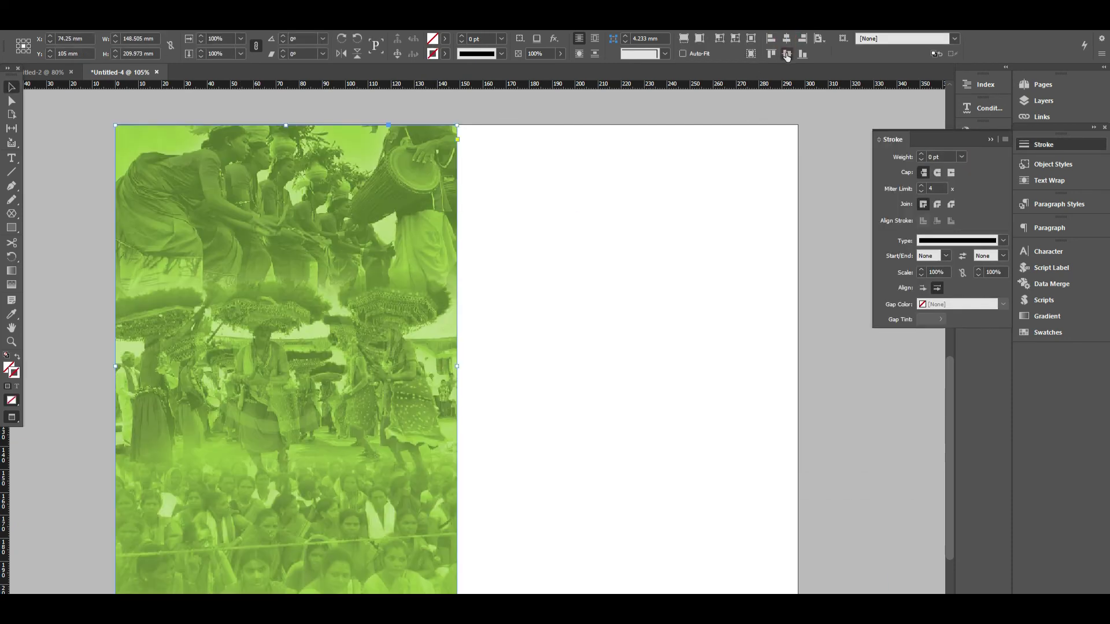
{"action": "left_click", "coordinate": [661, 282]}
{"action": "left_click_drag", "start_coordinate": [639, 352], "coordinate": [636, 324]}
{"action": "left_click_drag", "start_coordinate": [620, 340], "coordinate": [626, 343]}
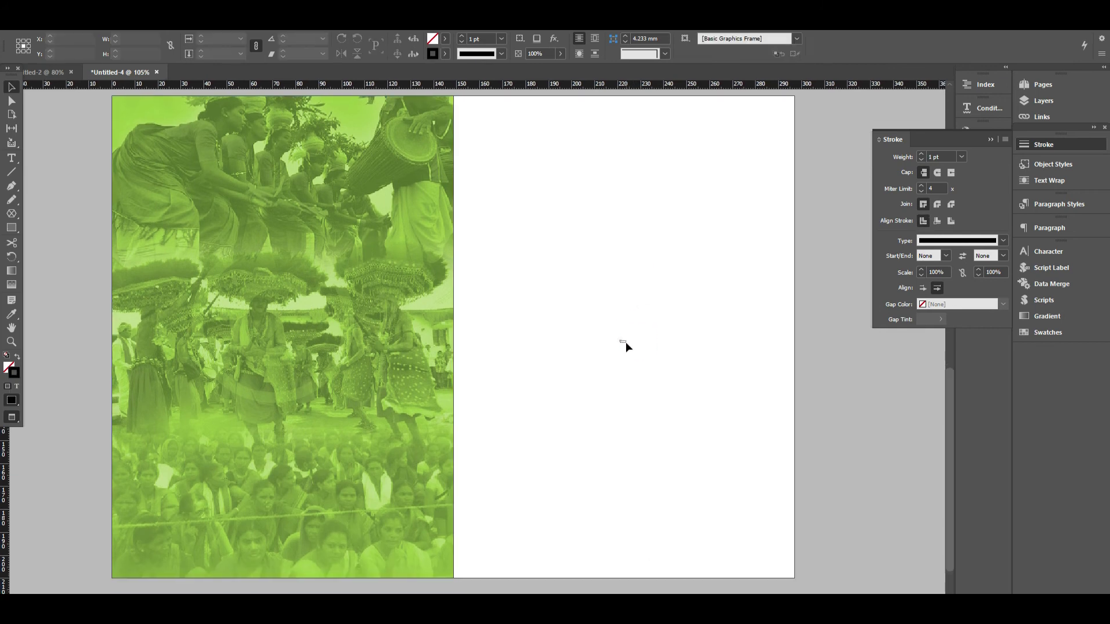
In Untitled-2, select the special guests heading together with its name list and copy them as one group
{"action": "left_click", "coordinate": [43, 72]}
{"action": "left_click_drag", "start_coordinate": [251, 415], "coordinate": [345, 411]}
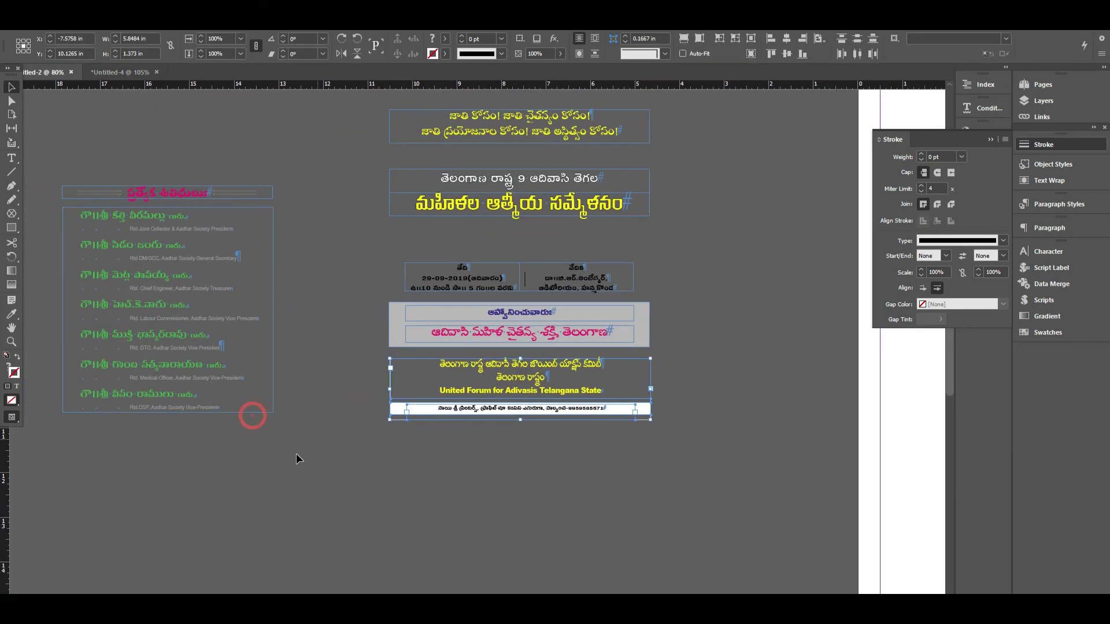
{"action": "left_click_drag", "start_coordinate": [290, 457], "coordinate": [101, 203]}
{"action": "left_click_drag", "start_coordinate": [168, 226], "coordinate": [200, 361]}
{"action": "key", "text": "ctrl+z"}
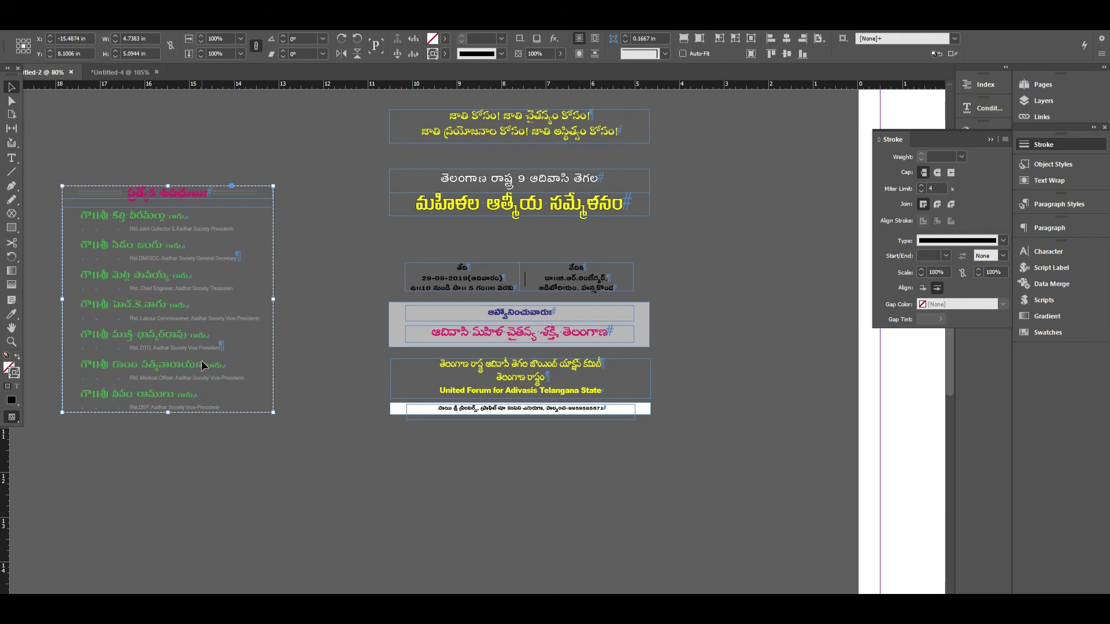
Paste the guest list group into Untitled-4 and centre it horizontally and vertically on the left inside page
{"action": "key", "text": "ctrl+Tab"}
{"action": "key", "text": "ctrl+v"}
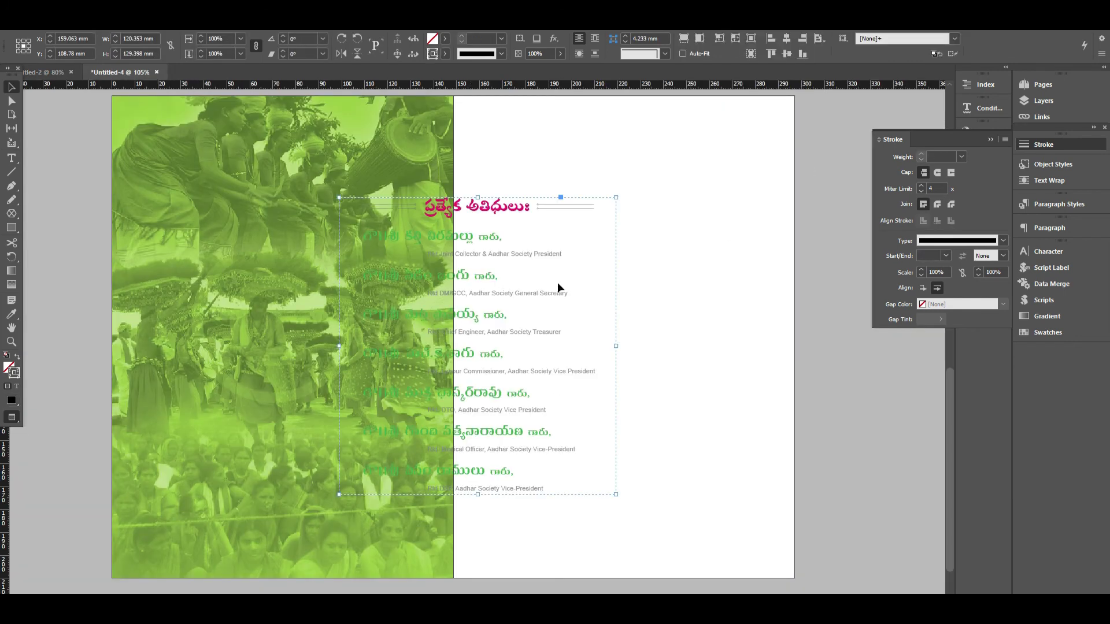
{"action": "left_click_drag", "start_coordinate": [515, 311], "coordinate": [335, 308]}
{"action": "left_click", "coordinate": [785, 38]}
{"action": "left_click", "coordinate": [787, 53]}
Draw a rectangle about 125.5 by 145.3 mm around the guest list and fill it with Paper
{"action": "left_click", "coordinate": [13, 229]}
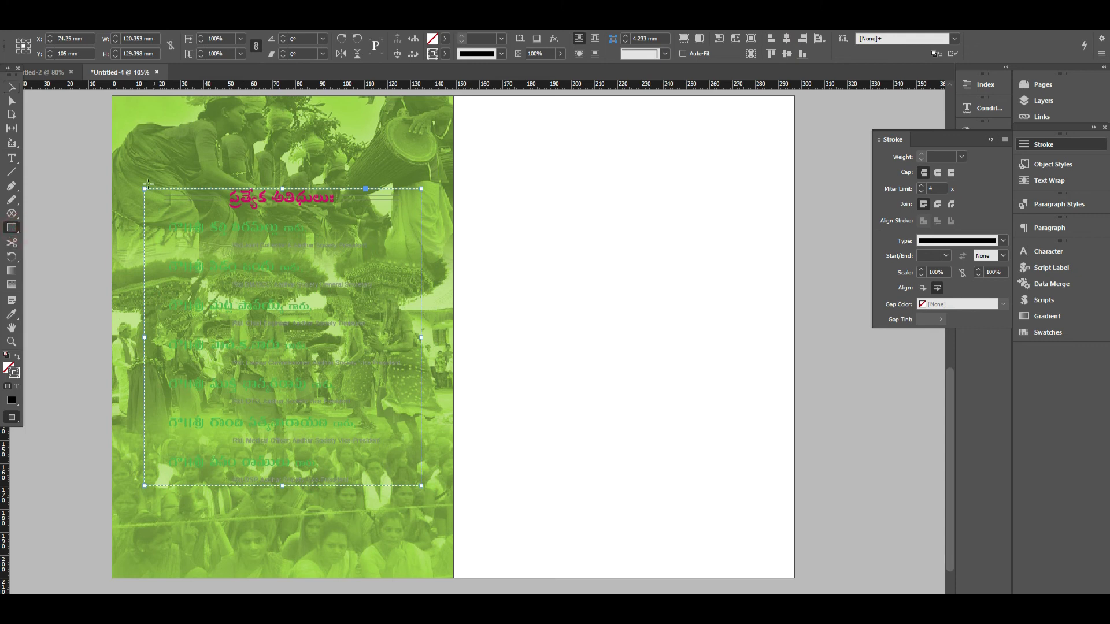
{"action": "left_click_drag", "start_coordinate": [141, 182], "coordinate": [428, 515]}
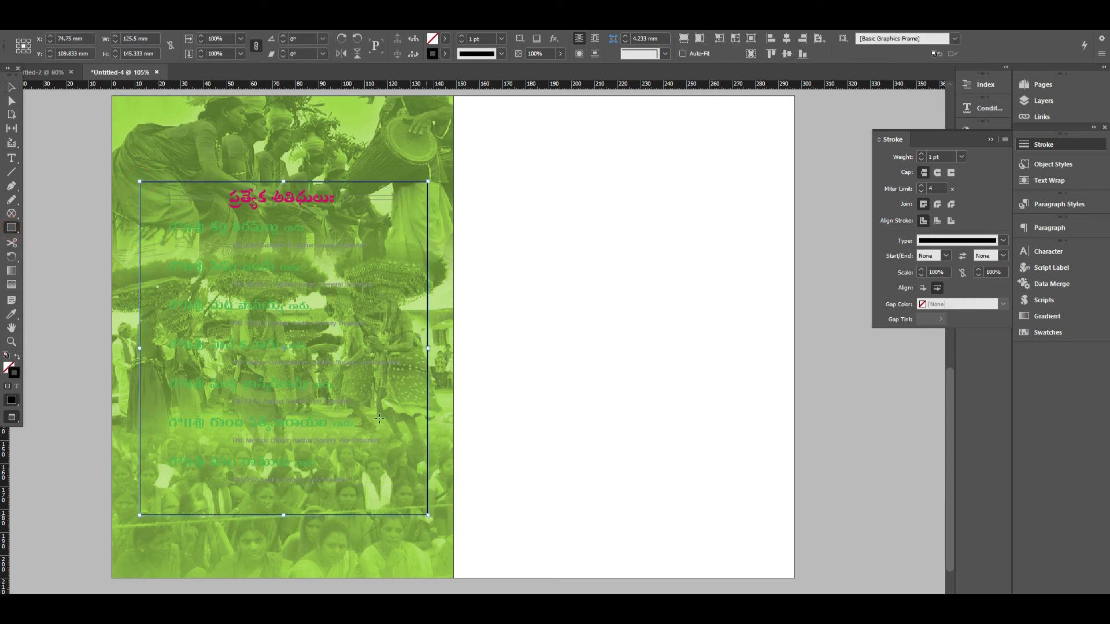
{"action": "left_click", "coordinate": [445, 40]}
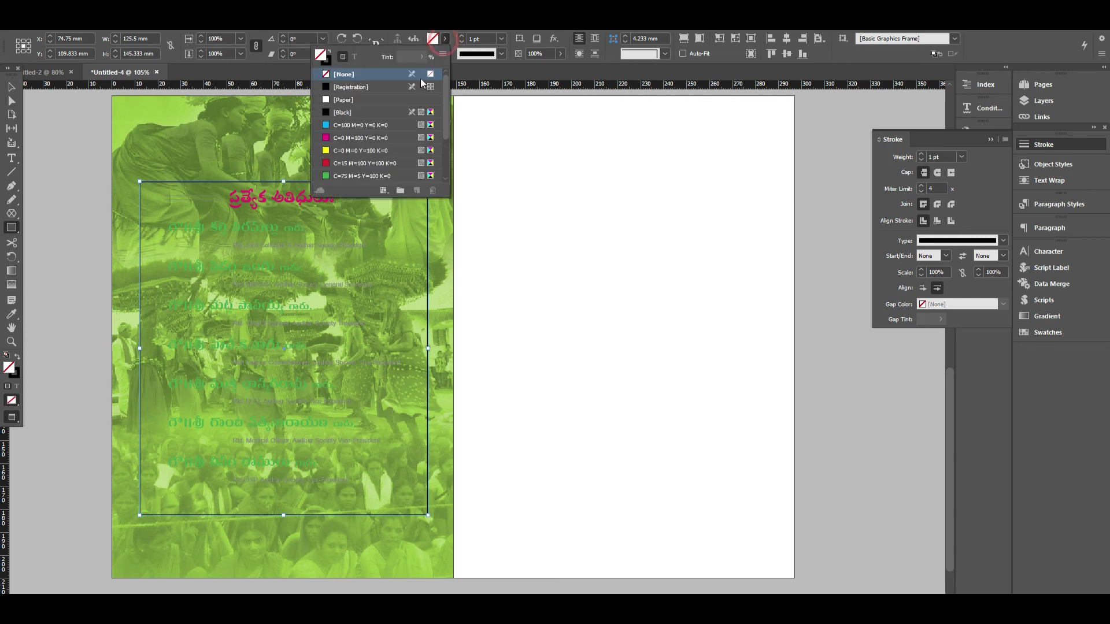
{"action": "left_click", "coordinate": [355, 100]}
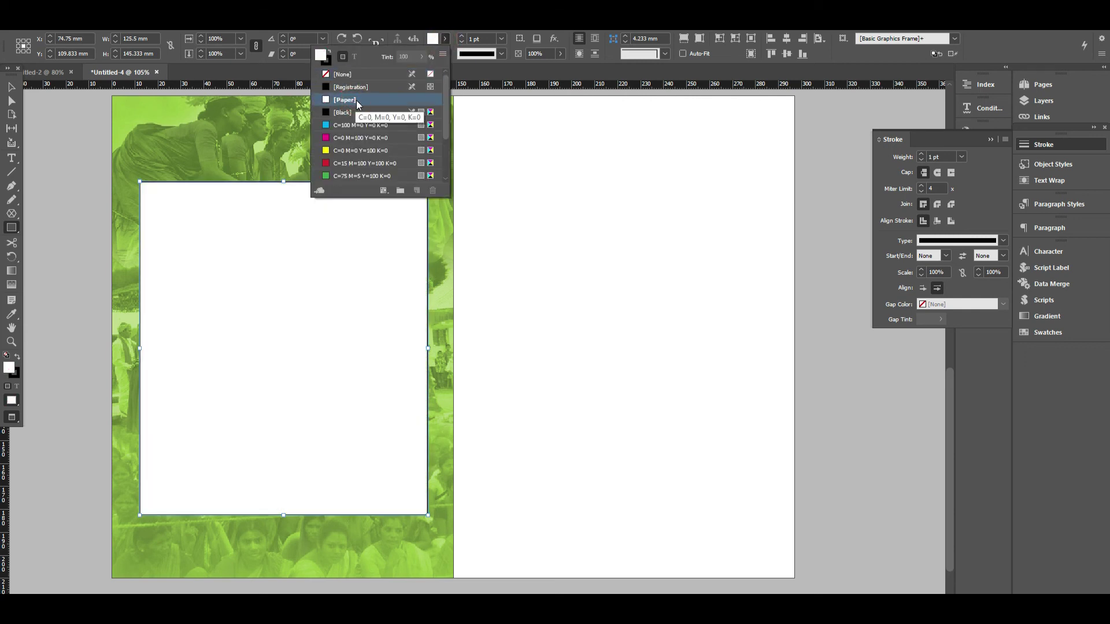
{"action": "left_click", "coordinate": [446, 39]}
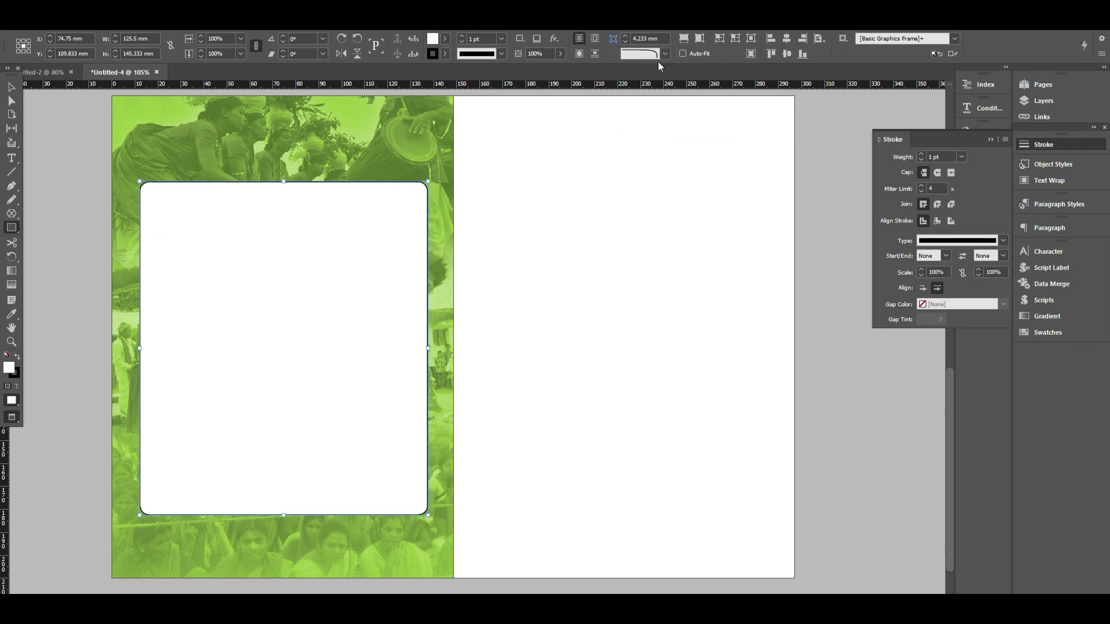
Give the white rectangle bevelled corners and set their size to 8 mm
{"action": "left_click_drag", "start_coordinate": [649, 40], "coordinate": [584, 36]}
{"action": "type", "text": "10"}
{"action": "key", "text": "Return"}
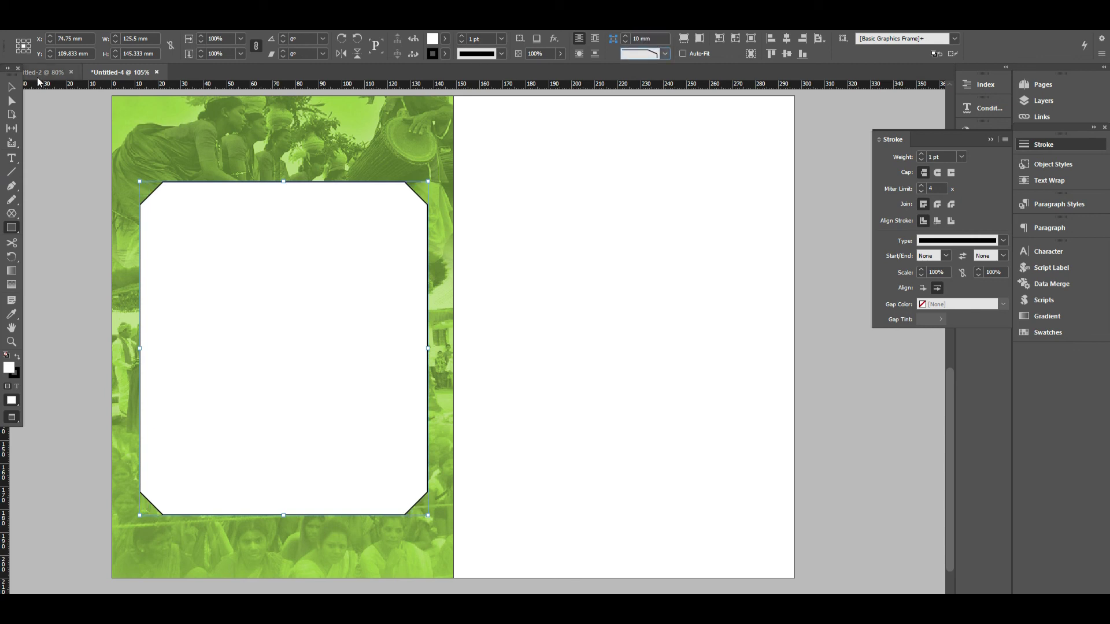
{"action": "type", "text": "5"}
{"action": "key", "text": "Tab"}
{"action": "key", "text": "shift+Tab"}
{"action": "type", "text": "8"}
{"action": "key", "text": "Tab"}
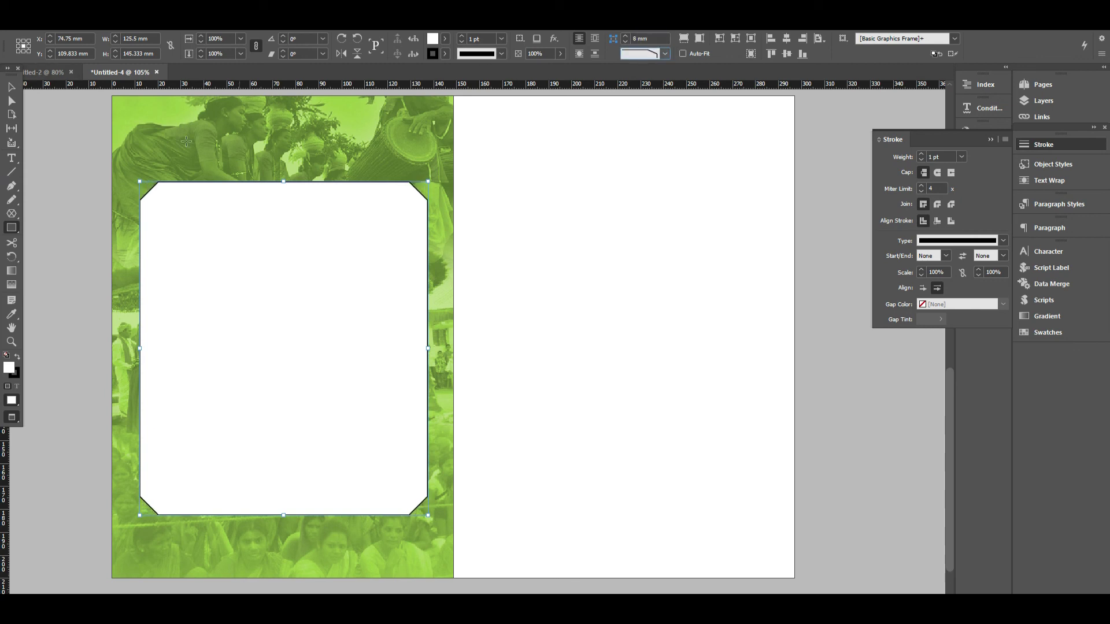
Send the white rectangle behind the guest list but above the photo, and centre it on the left page
{"action": "left_click", "coordinate": [11, 87]}
{"action": "left_click", "coordinate": [402, 153]}
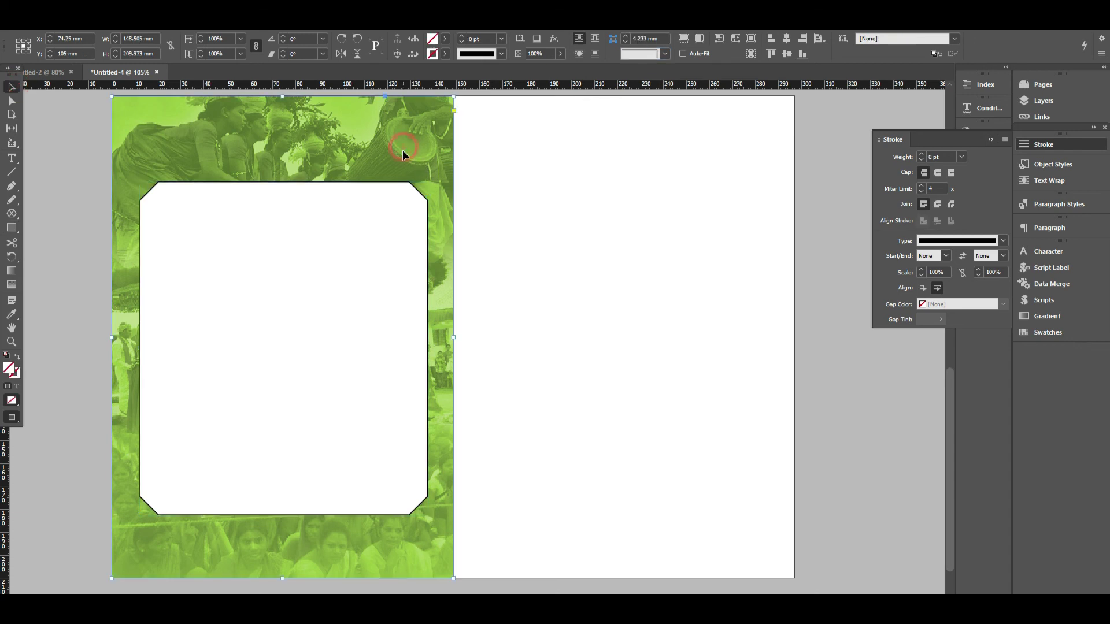
{"action": "left_click", "coordinate": [297, 230]}
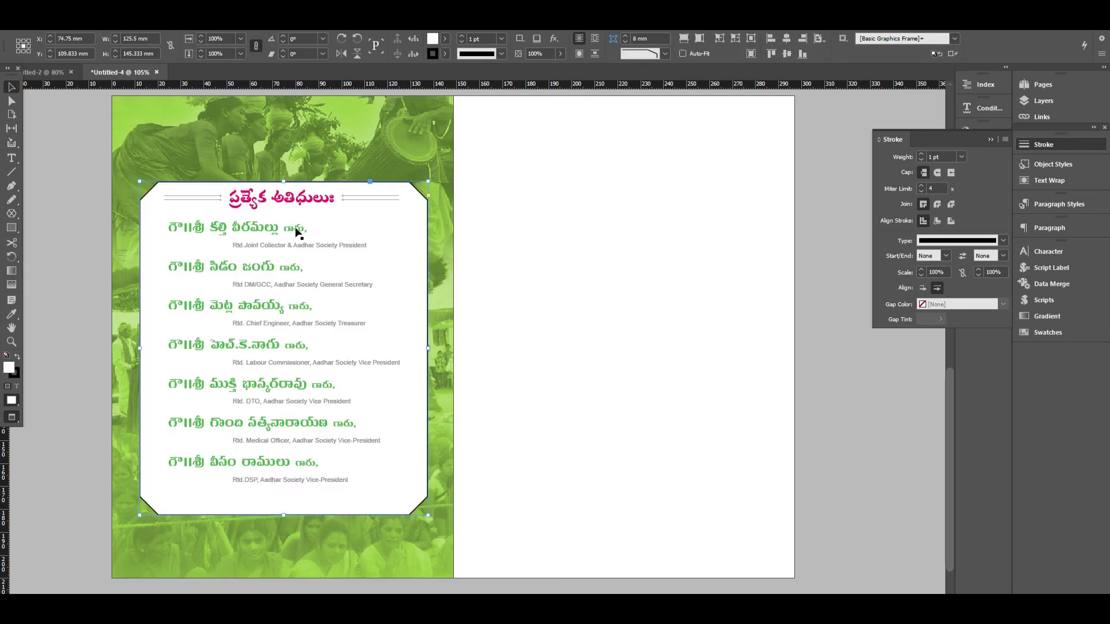
{"action": "left_click", "coordinate": [786, 38]}
{"action": "left_click", "coordinate": [786, 54]}
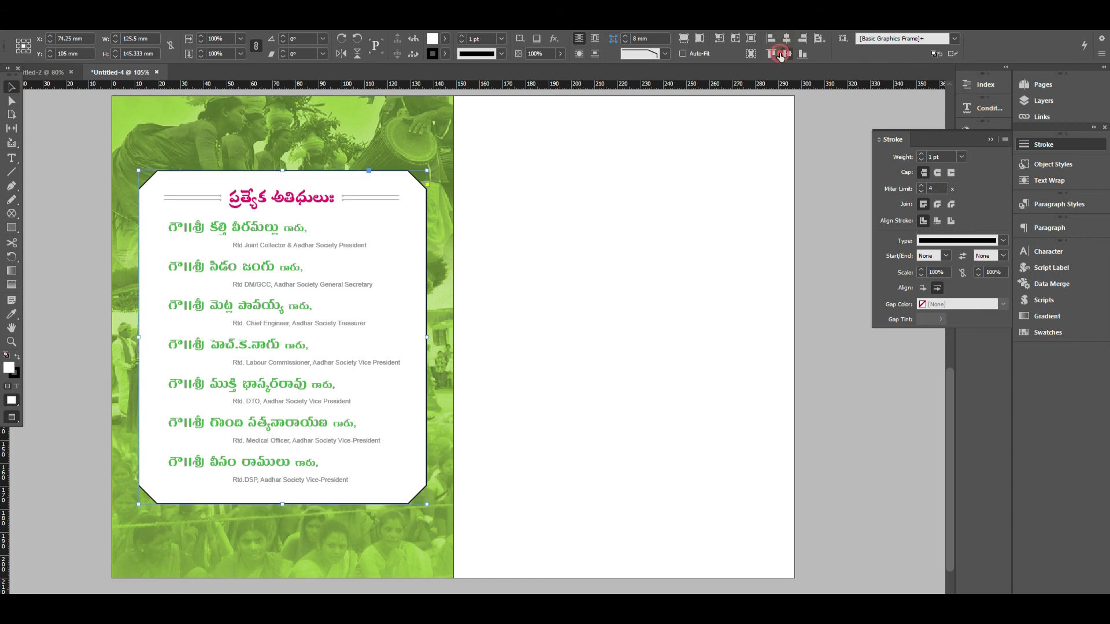
Duplicate the left inside page's background, white frame and guest list onto the right inside page
{"action": "left_click", "coordinate": [176, 275], "text": "ctrl"}
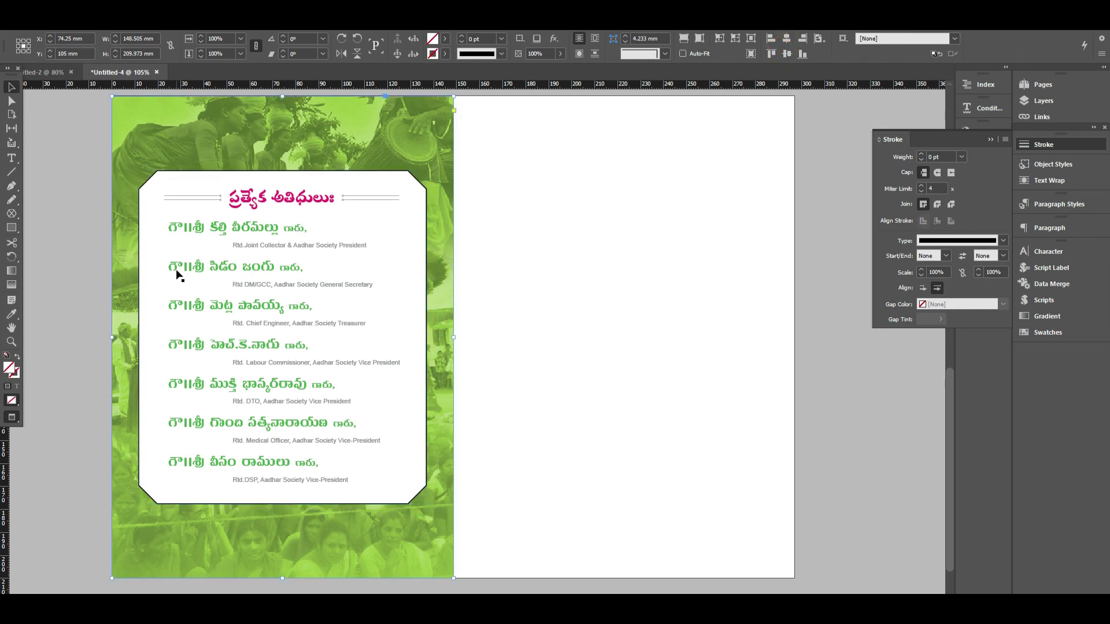
{"action": "left_click", "coordinate": [79, 224]}
{"action": "left_click_drag", "start_coordinate": [260, 236], "coordinate": [594, 280]}
Replace the right inside page's background with the green photo collage of walking tribal women and close the Stroke panel
{"action": "key", "text": "Tab"}
{"action": "left_click", "coordinate": [925, 333]}
{"action": "left_click_drag", "start_coordinate": [905, 297], "coordinate": [909, 372]}
{"action": "scroll", "coordinate": [903, 402], "scroll_direction": "up", "scroll_amount": 8}
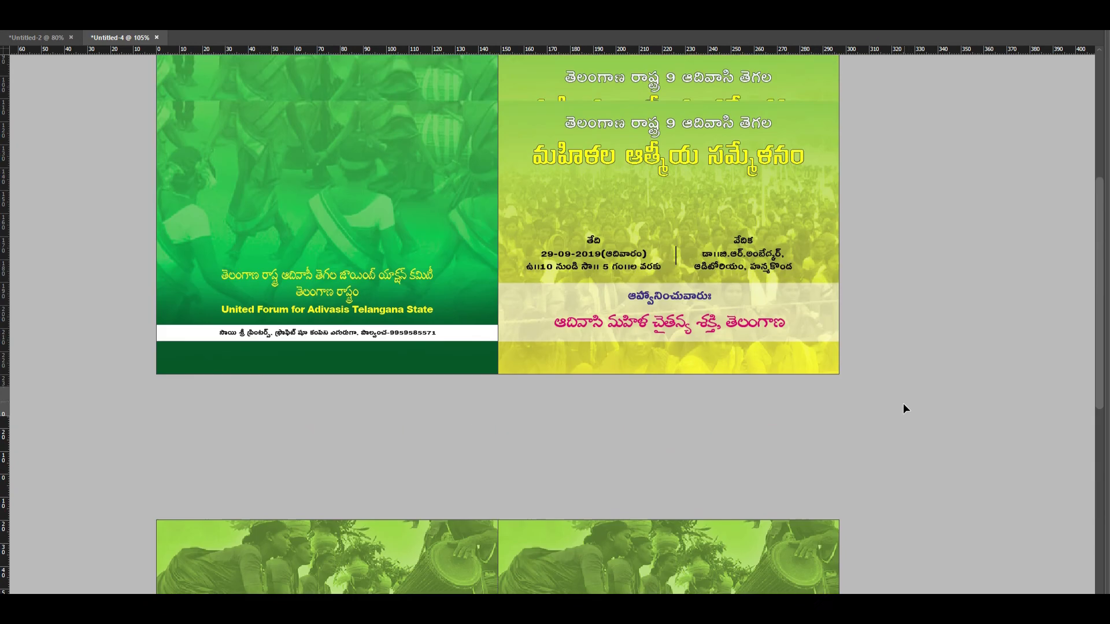
{"action": "scroll", "coordinate": [903, 404], "scroll_direction": "down", "scroll_amount": 6}
{"action": "left_click", "coordinate": [703, 290]}
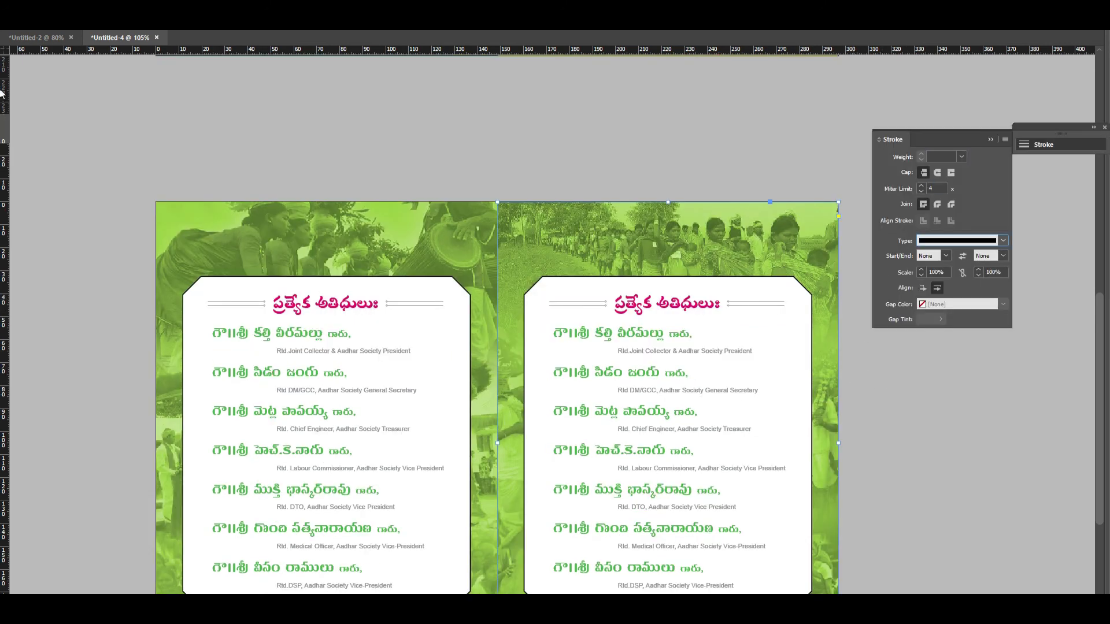
{"action": "left_click", "coordinate": [1104, 127]}
{"action": "left_click", "coordinate": [992, 315]}
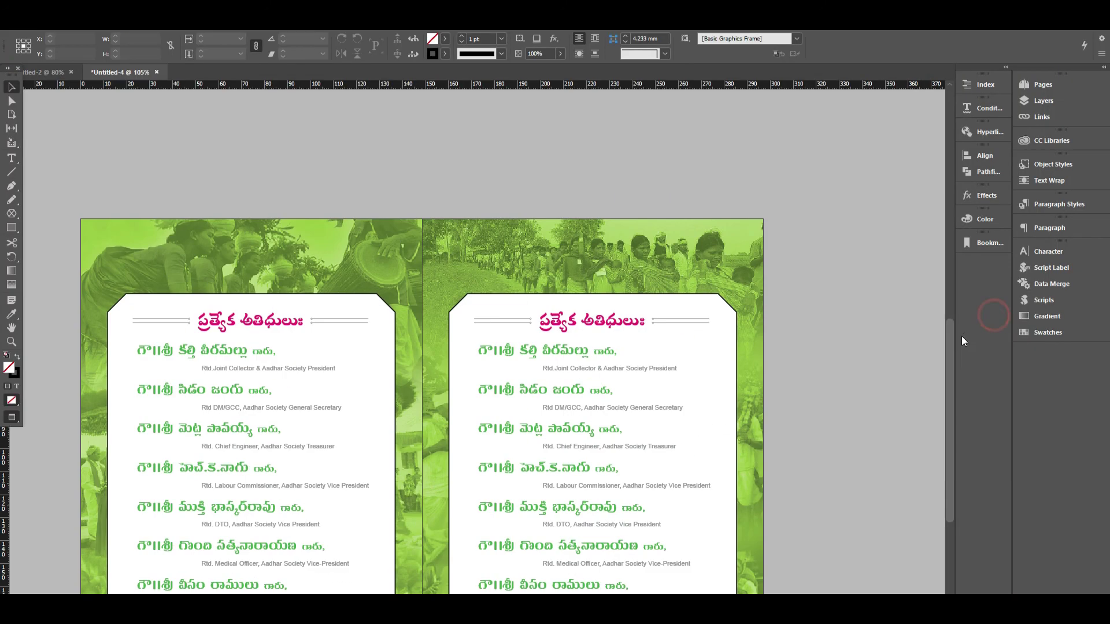
{"action": "scroll", "coordinate": [876, 355], "scroll_direction": "up", "scroll_amount": 10}
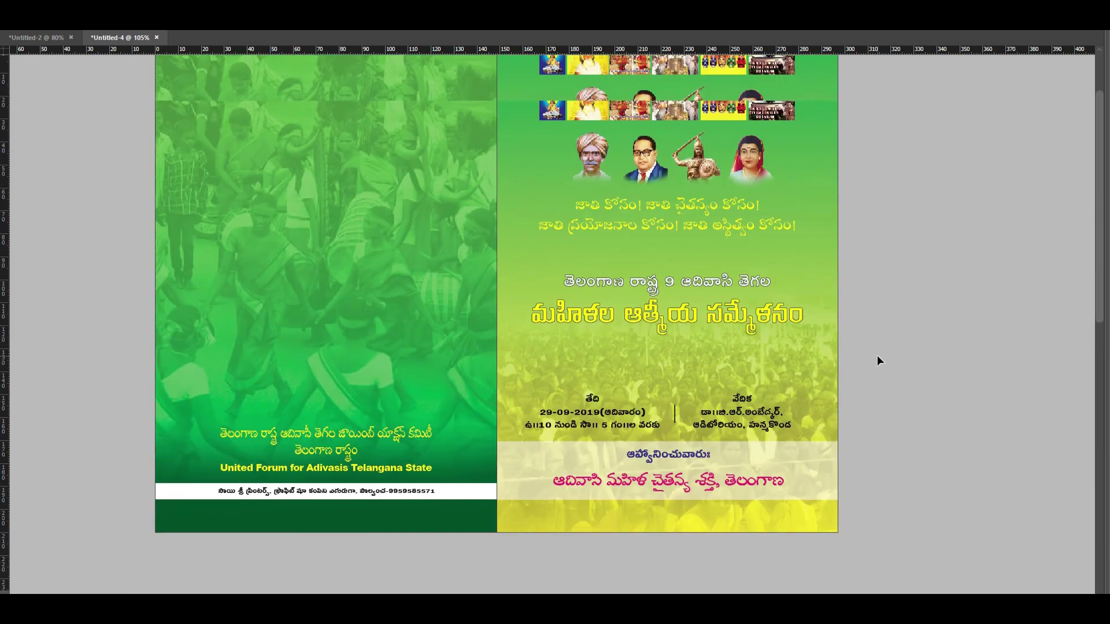